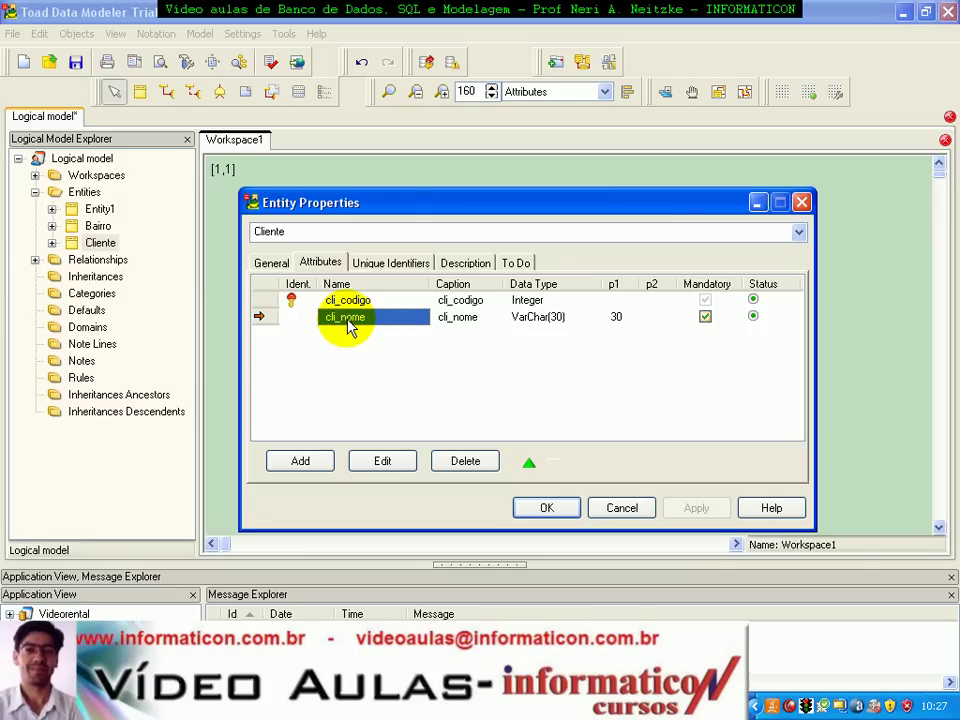
# Step: Review the properties of the cli_nome attribute in the Cliente entity and close them without changes
pyautogui.click(395, 470)
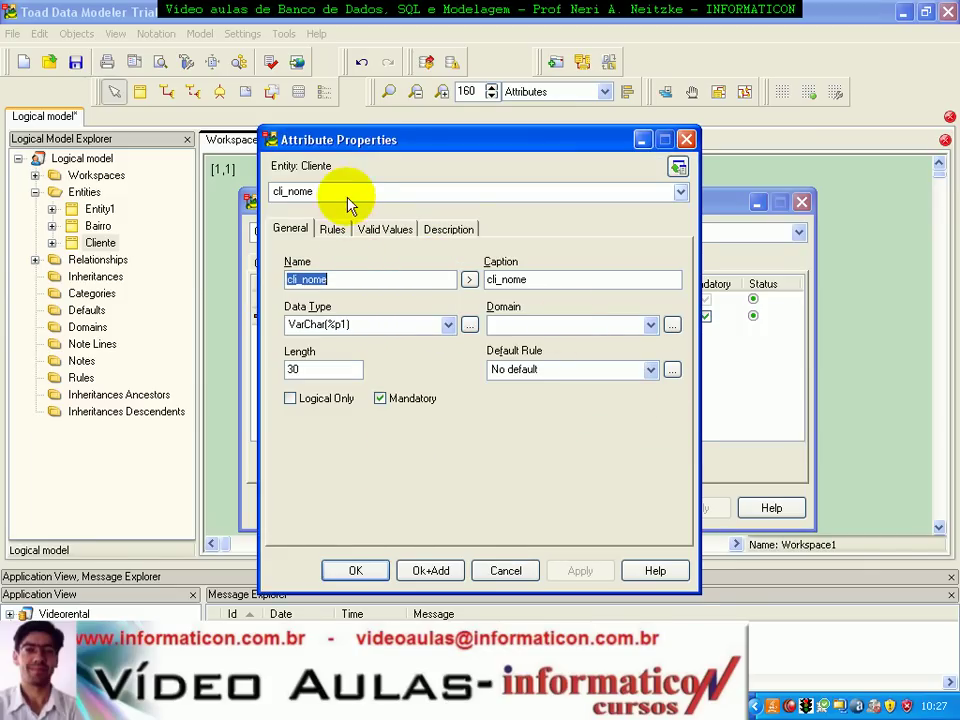
pyautogui.click(506, 571)
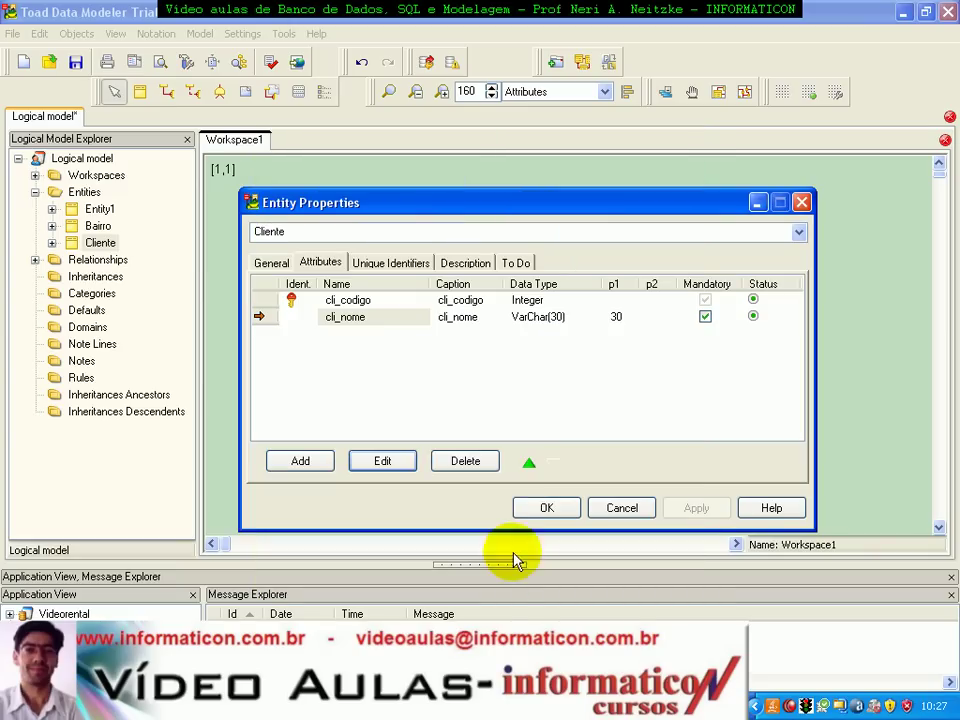
pyautogui.click(638, 512)
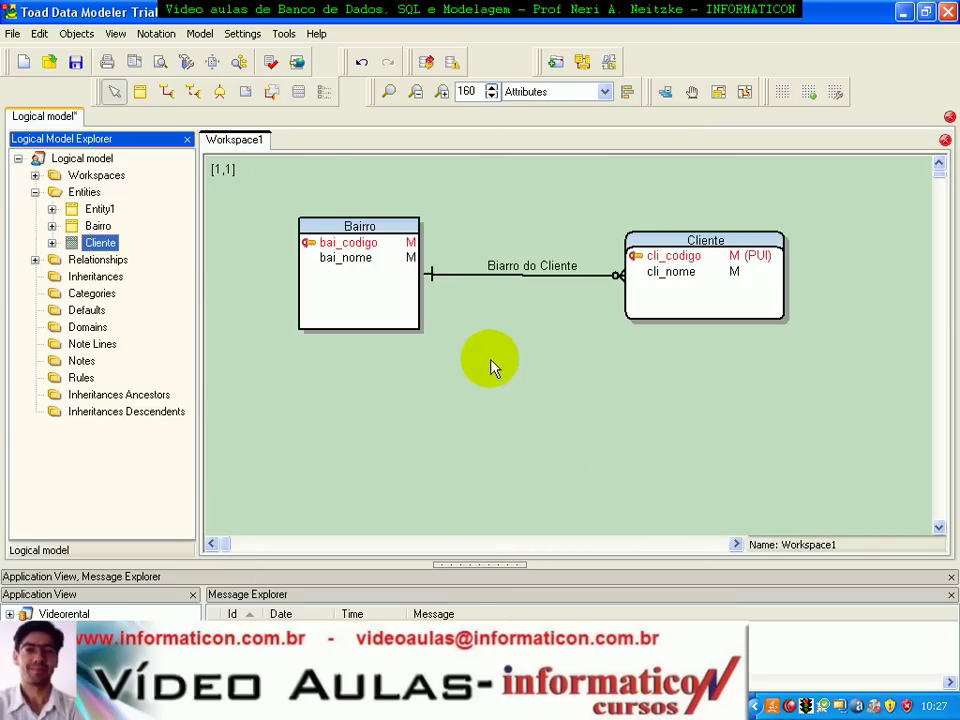
pyautogui.click(490, 367)
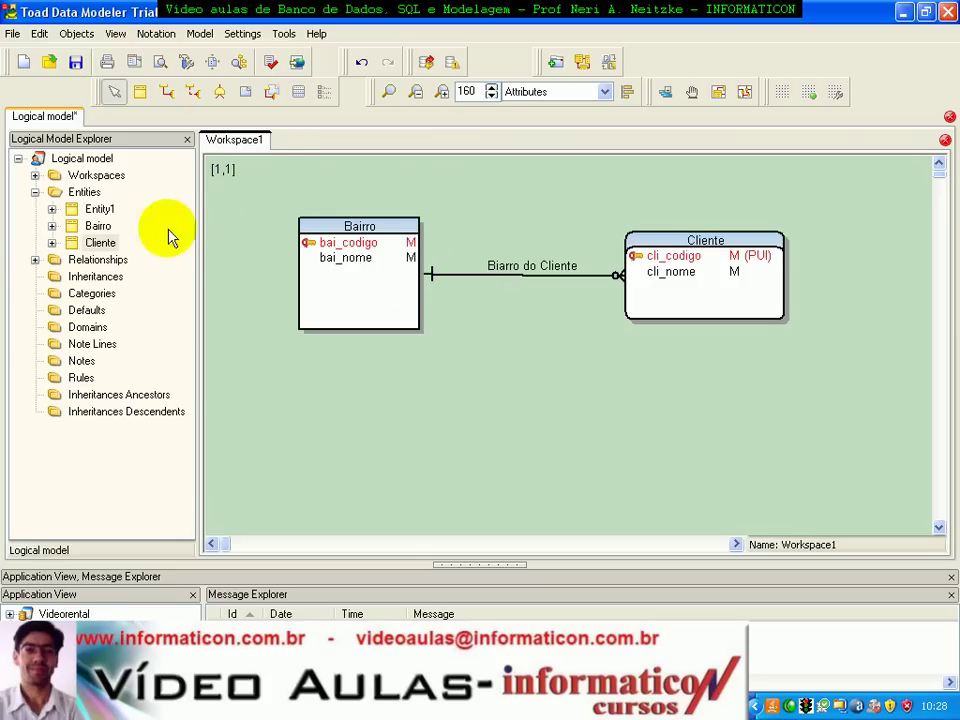
# Step: Check the cardinality settings of the bairro do Cliewnte relationship and close them without changes
pyautogui.click(35, 259)
pyautogui.doubleClick(122, 277)
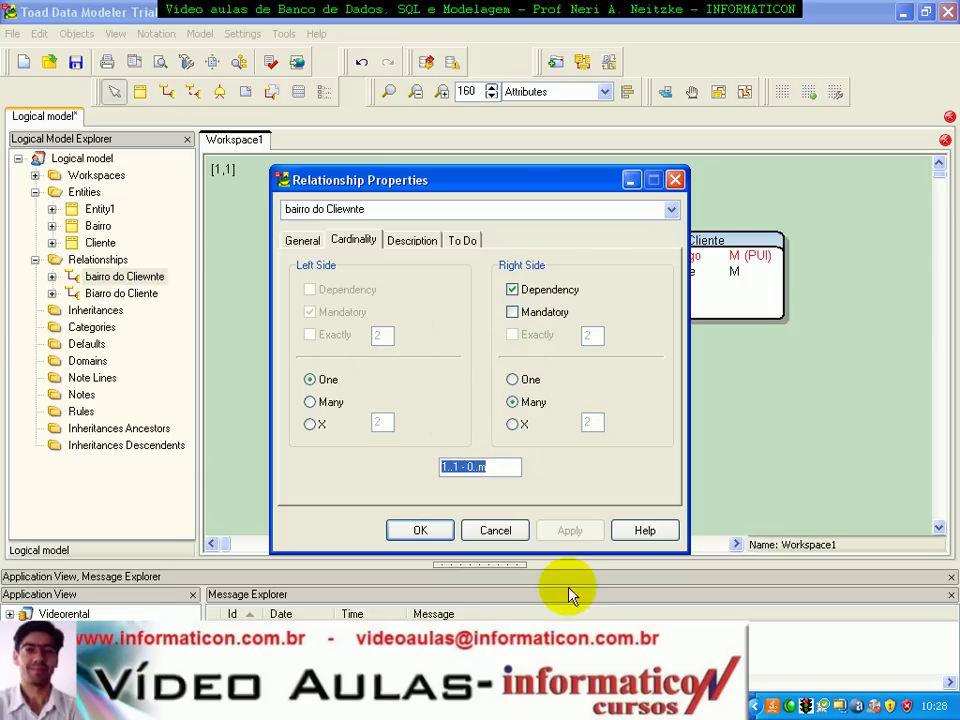
pyautogui.click(495, 530)
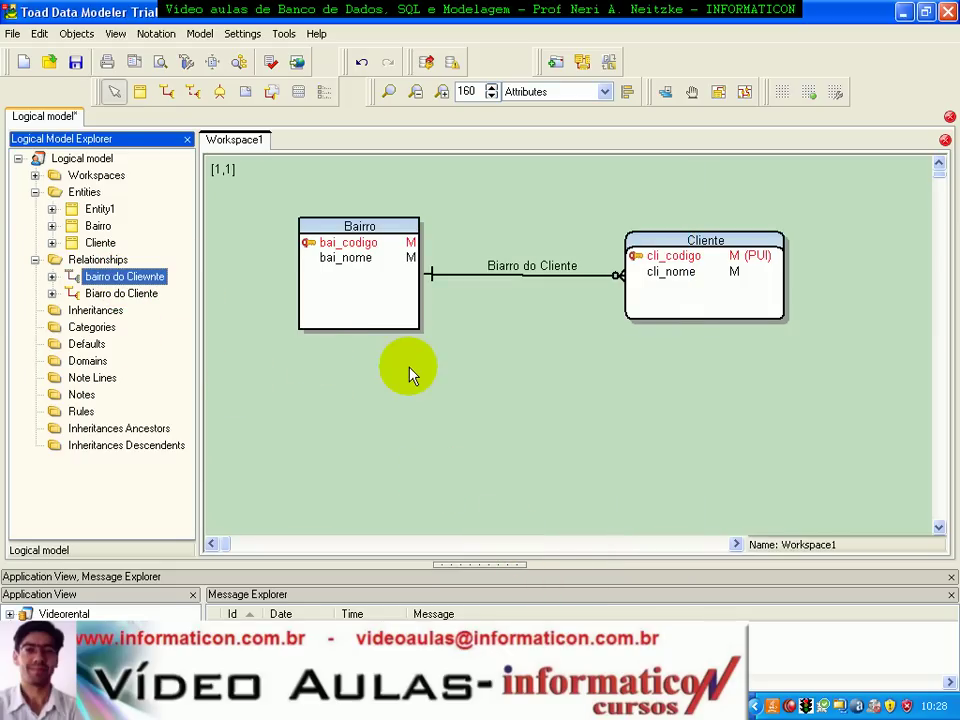
pyautogui.click(413, 409)
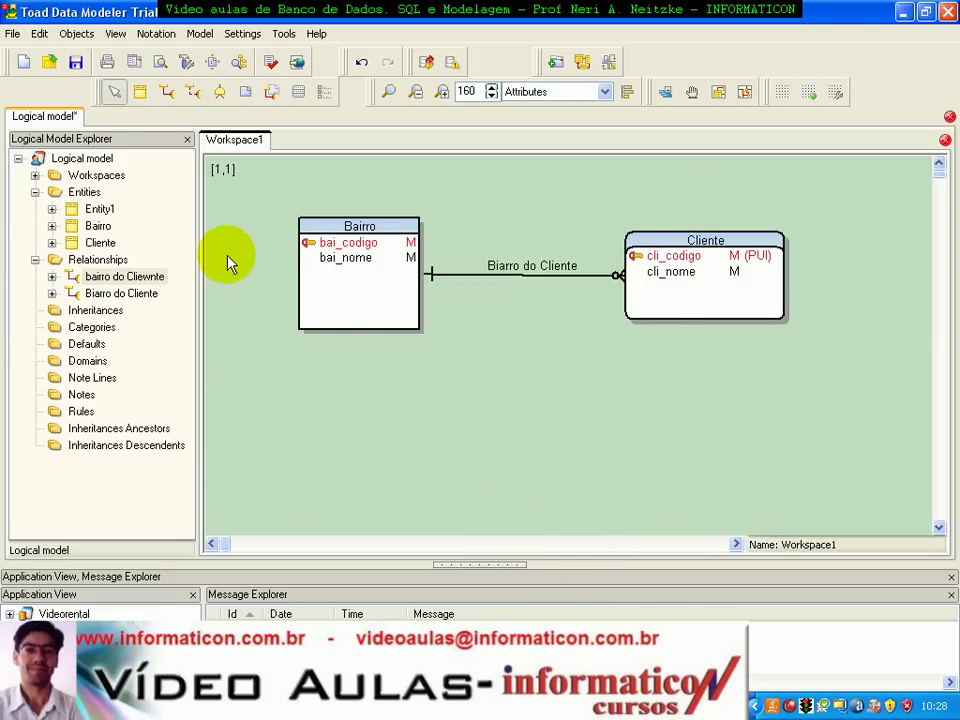
# Step: Start a model report in HTML format, using Basic HTML Report for LER Model in Inglês (Estados Unidos)
pyautogui.click(199, 36)
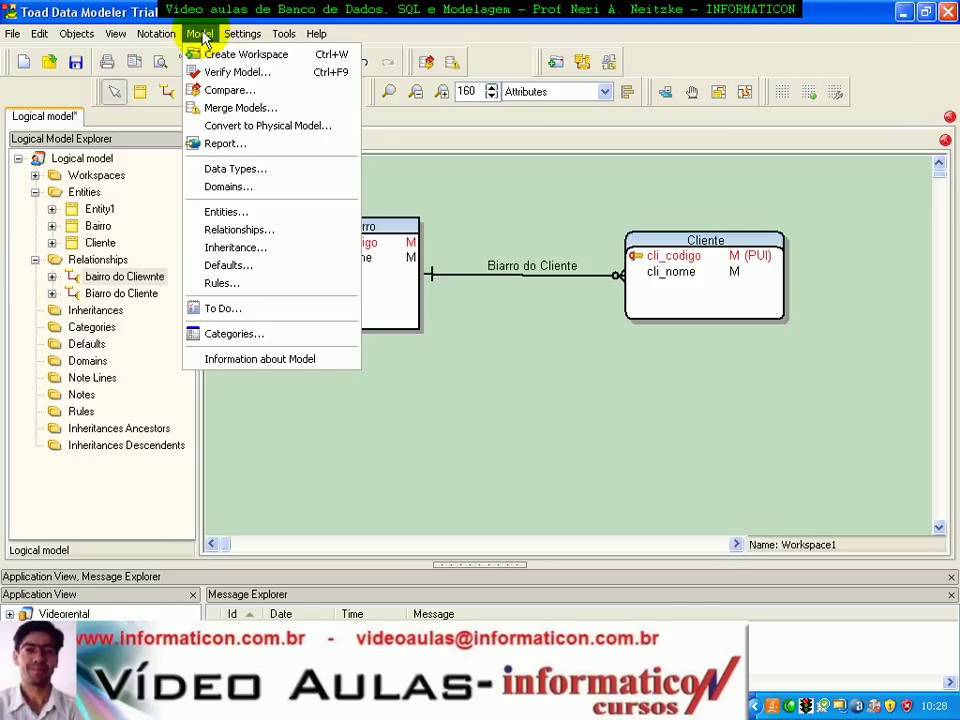
pyautogui.click(242, 147)
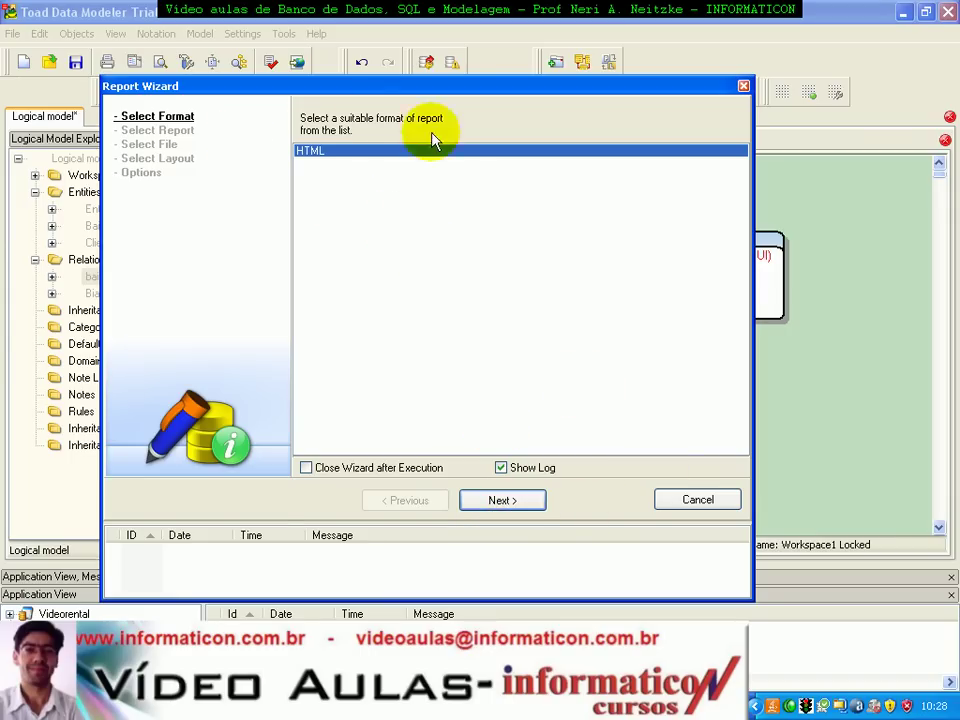
pyautogui.click(499, 500)
pyautogui.click(514, 172)
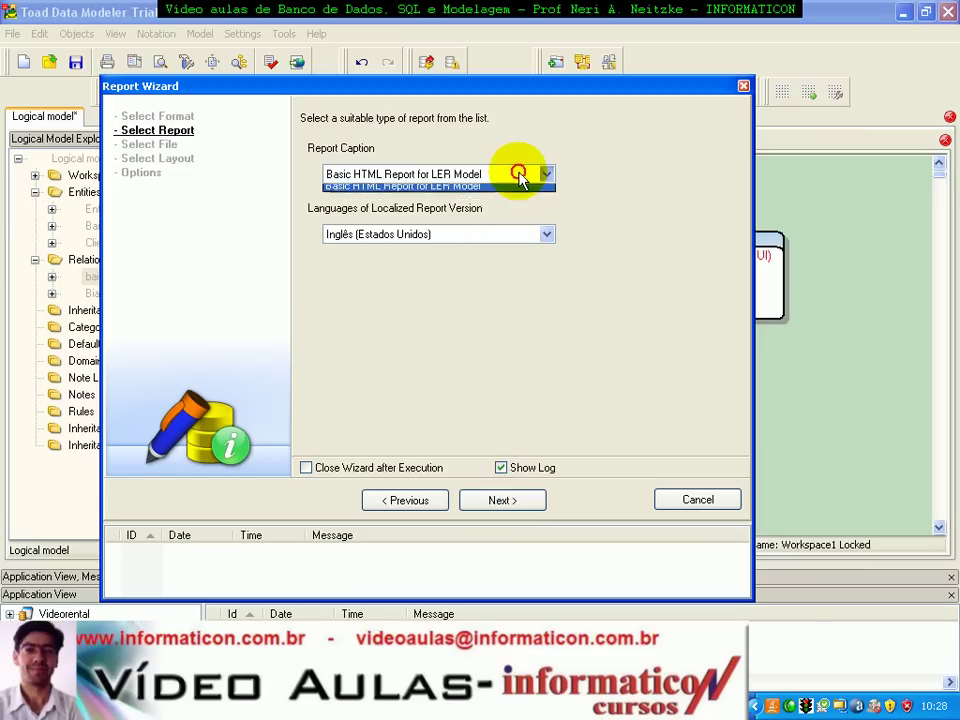
pyautogui.click(514, 172)
pyautogui.click(430, 234)
pyautogui.click(456, 249)
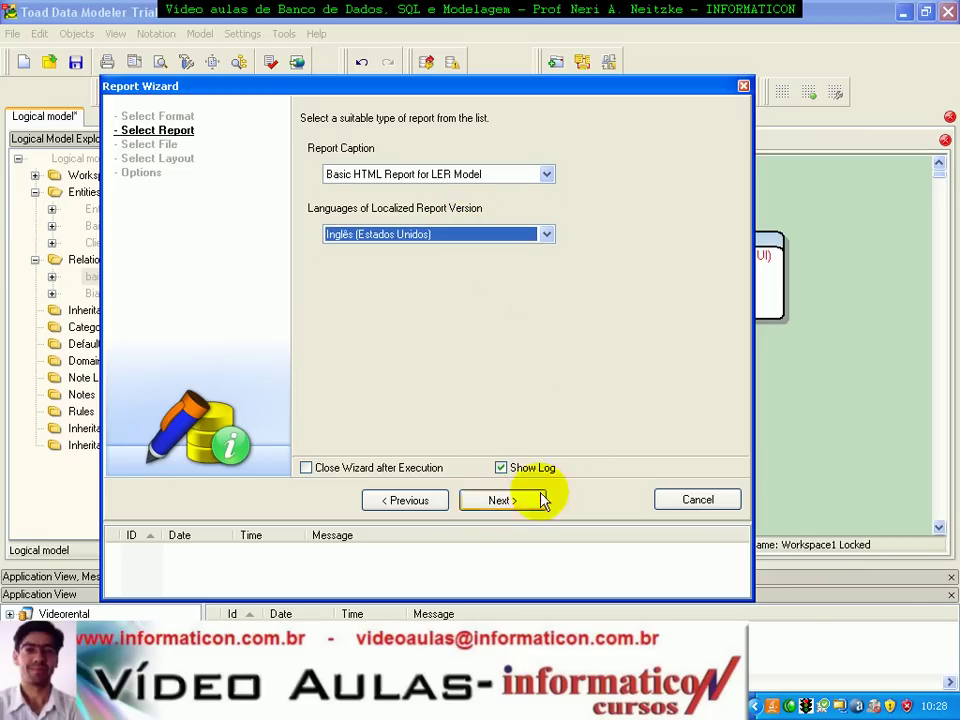
pyautogui.click(503, 503)
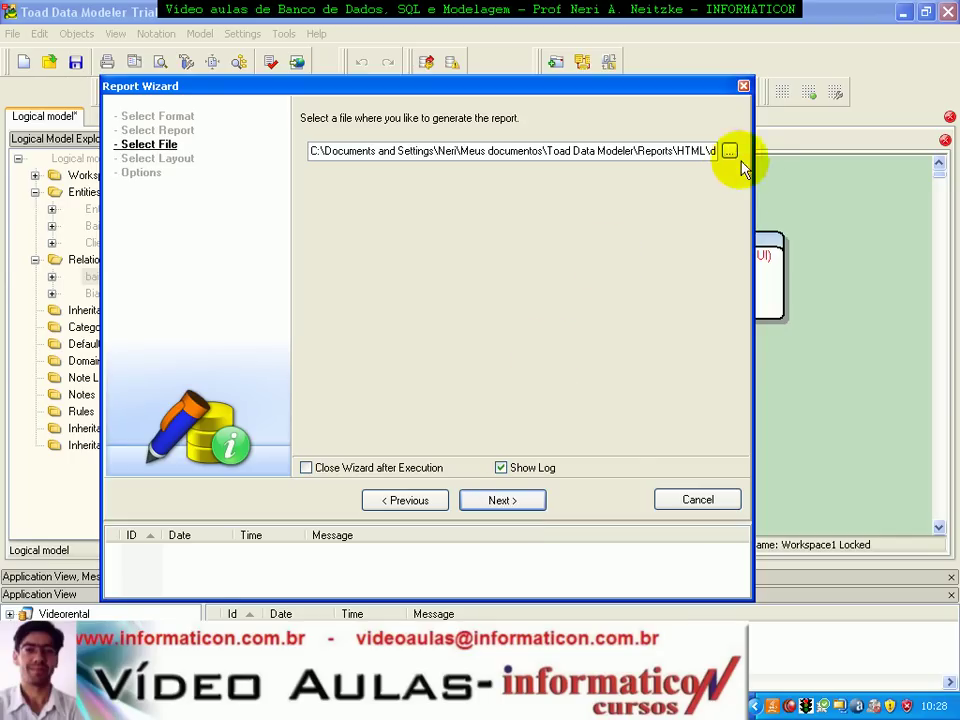
pyautogui.click(700, 151)
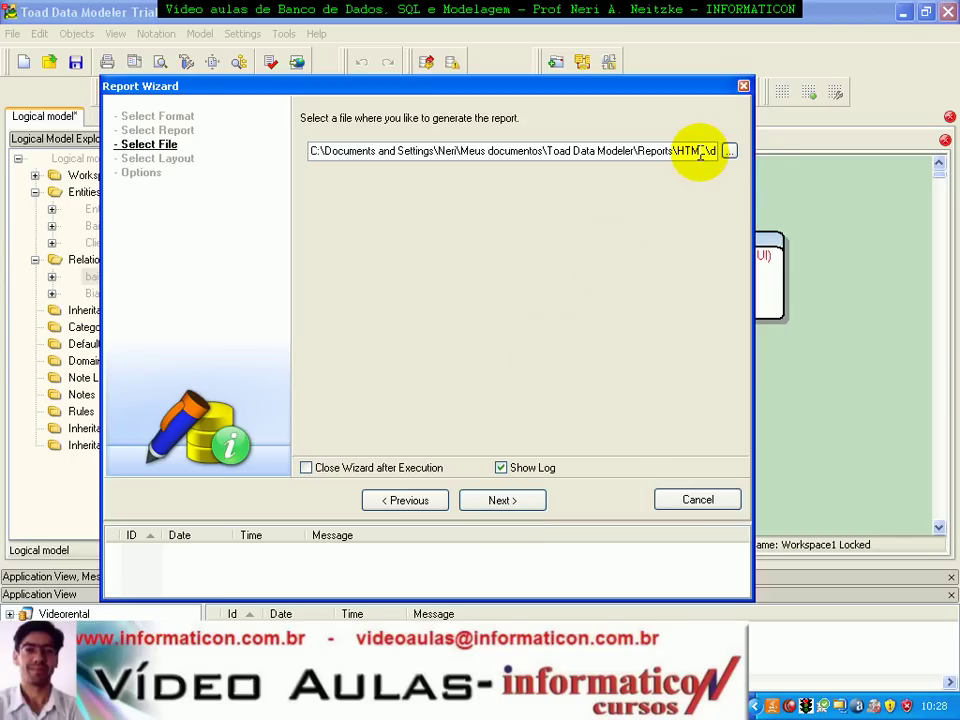
pyautogui.press('End')
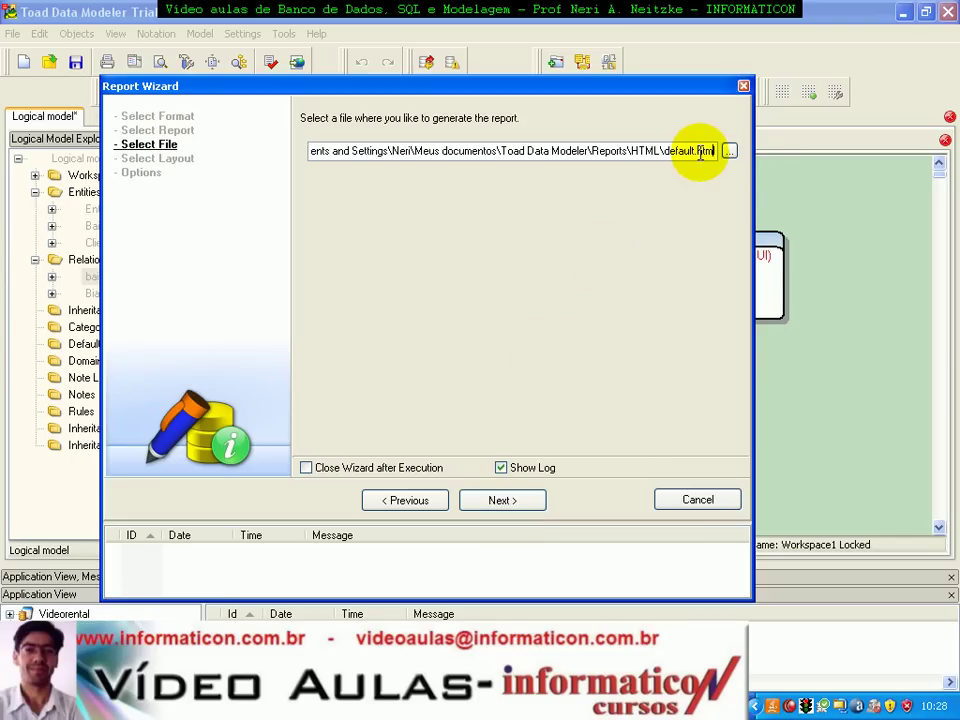
pyautogui.hotkey('shift', 'Home')
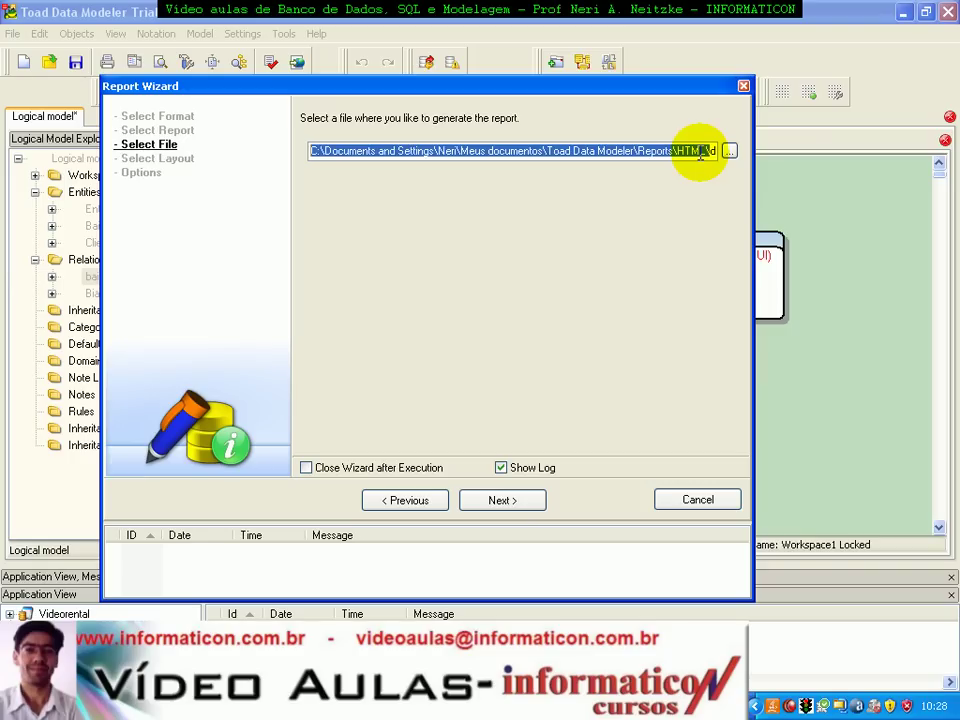
pyautogui.write('d:\\default.html')
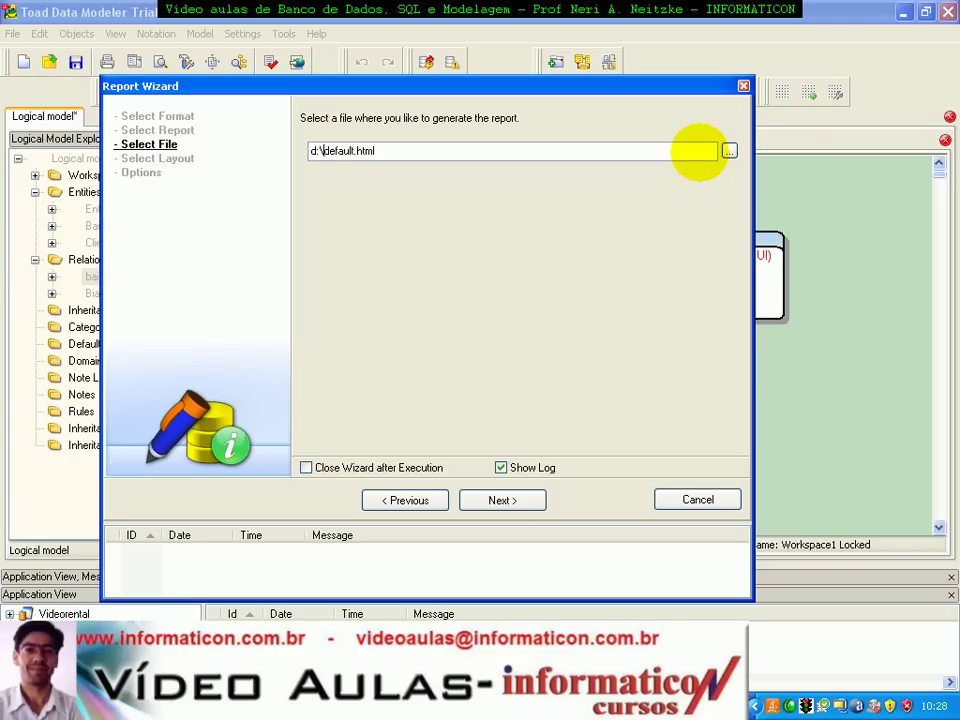
# Step: Copy the quest software toad folder path from Windows Explorer and set the report file to D:\videoaulas\Banco de Dados\quest software toad\doc.html
pyautogui.hotkey('alt', 'Tab')
pyautogui.hotkey('alt', 'Tab')
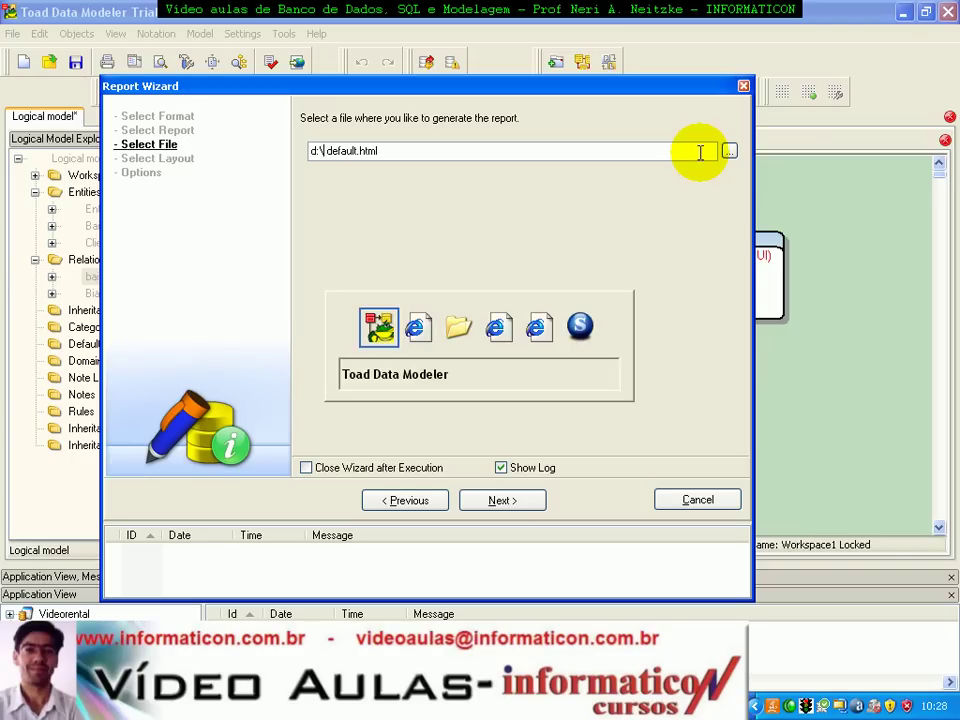
pyautogui.click(333, 97)
pyautogui.hotkey('ctrl', 'c')
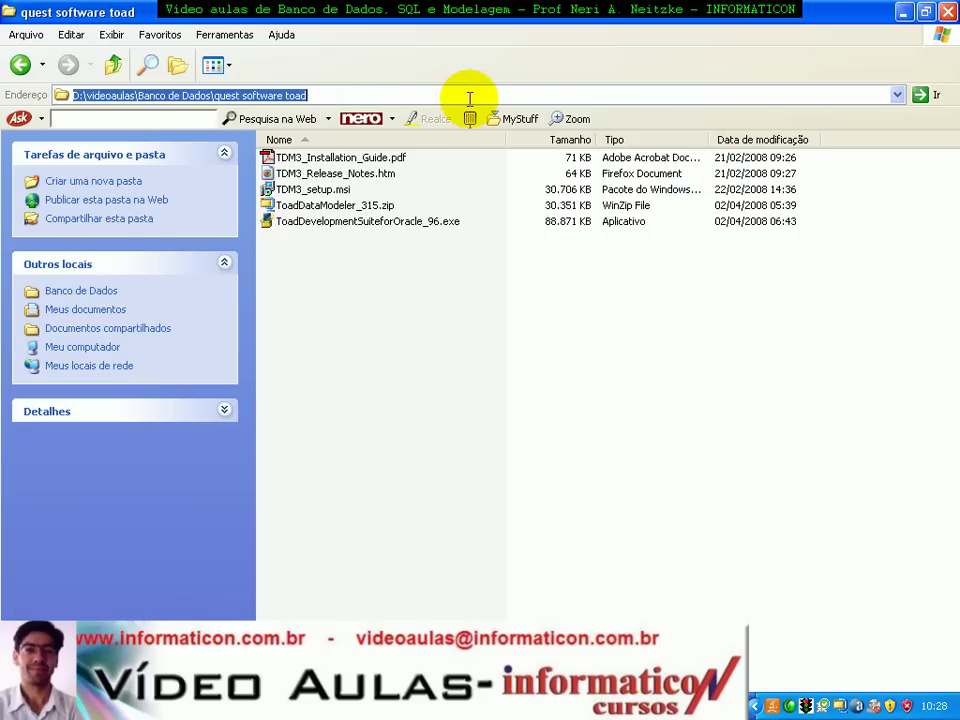
pyautogui.hotkey('alt', 'Tab')
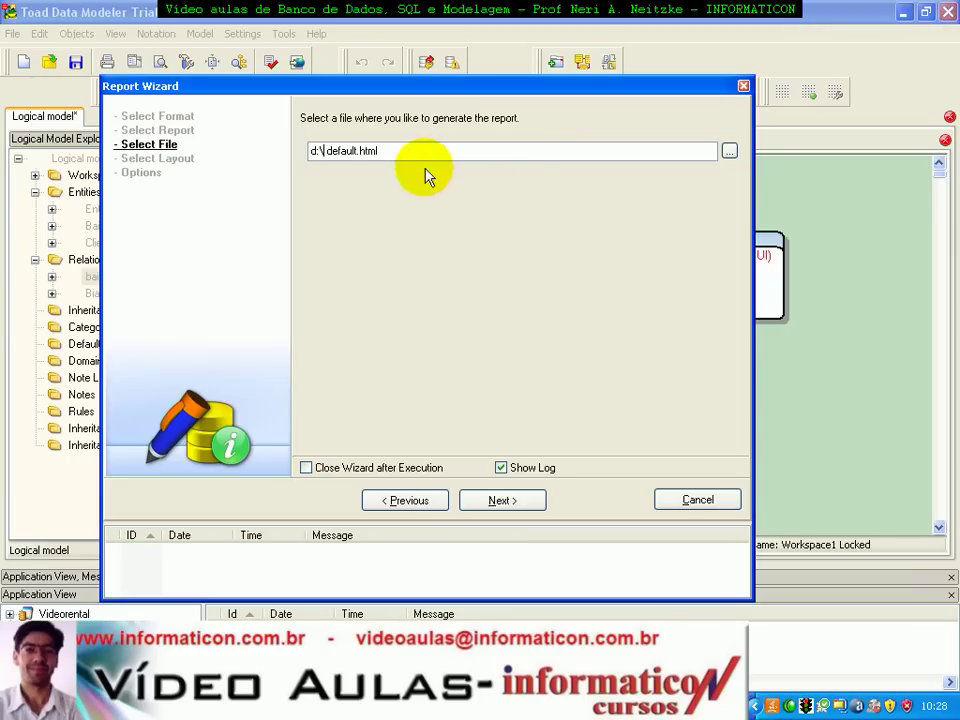
pyautogui.moveTo(413, 153); pyautogui.dragTo(250, 162)
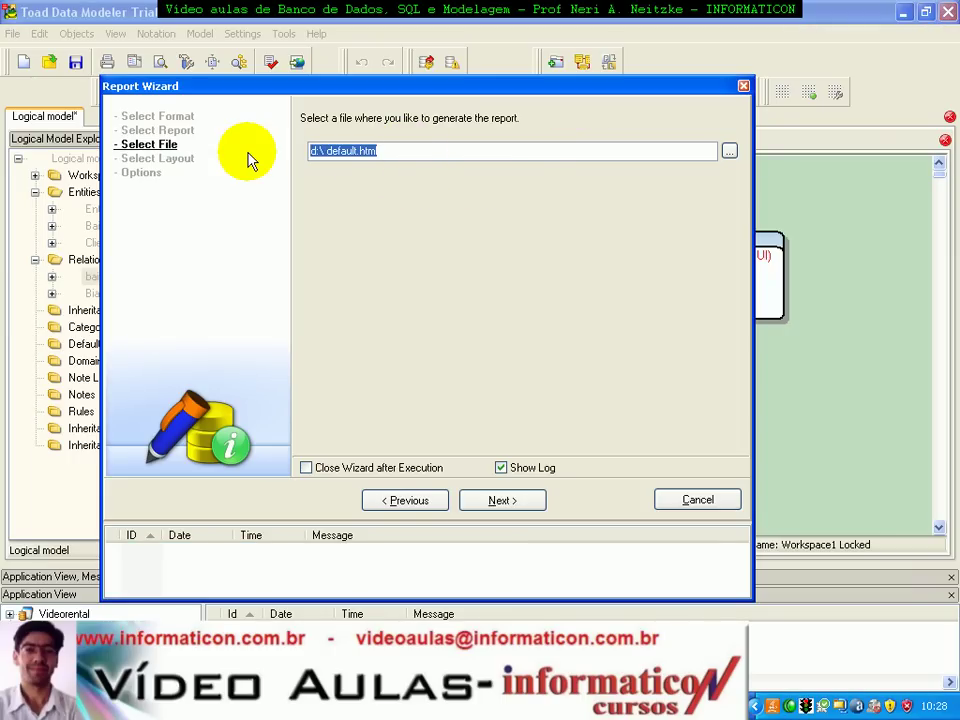
pyautogui.hotkey('ctrl', 'v')
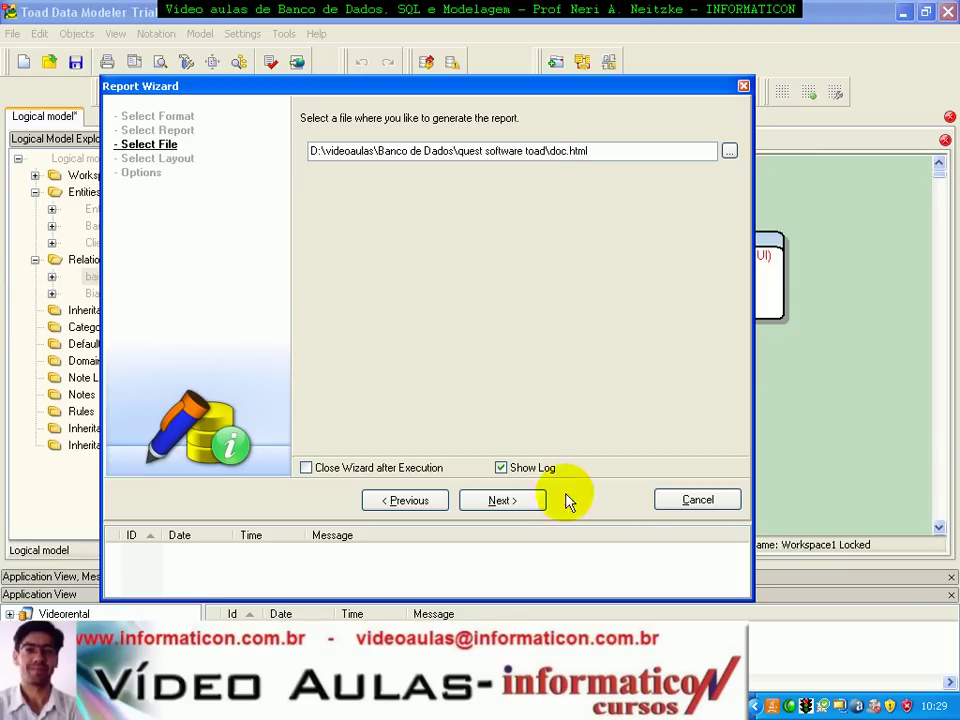
pyautogui.click(503, 503)
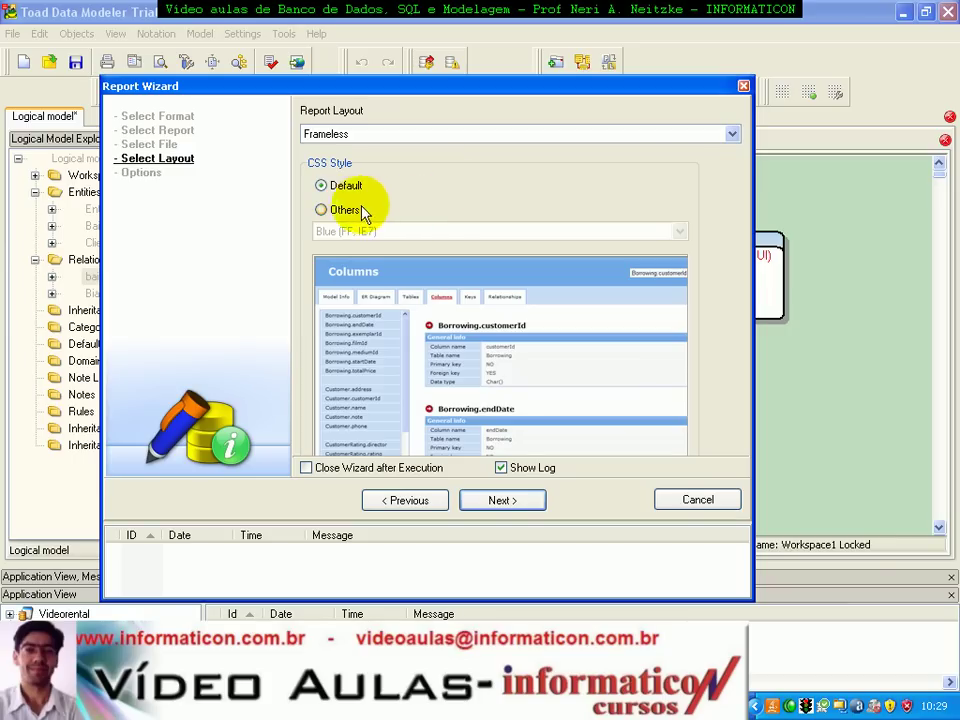
# Step: Switch the report's CSS style from the default to Others and choose Green Left (FF, IE7)
pyautogui.click(336, 211)
pyautogui.click(375, 231)
pyautogui.click(344, 260)
pyautogui.click(364, 231)
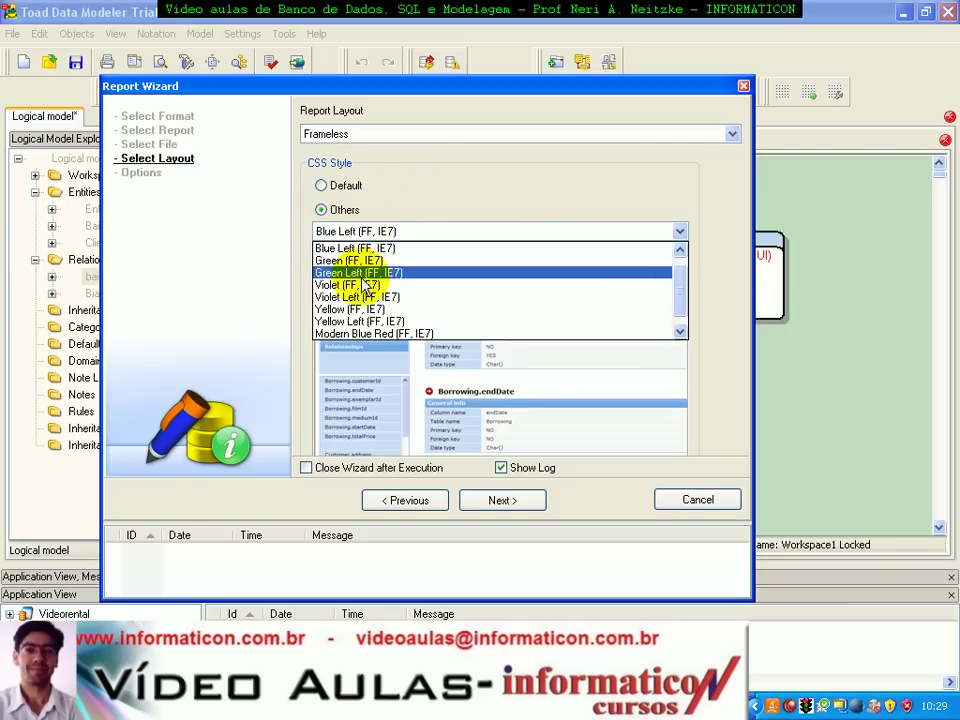
pyautogui.click(366, 273)
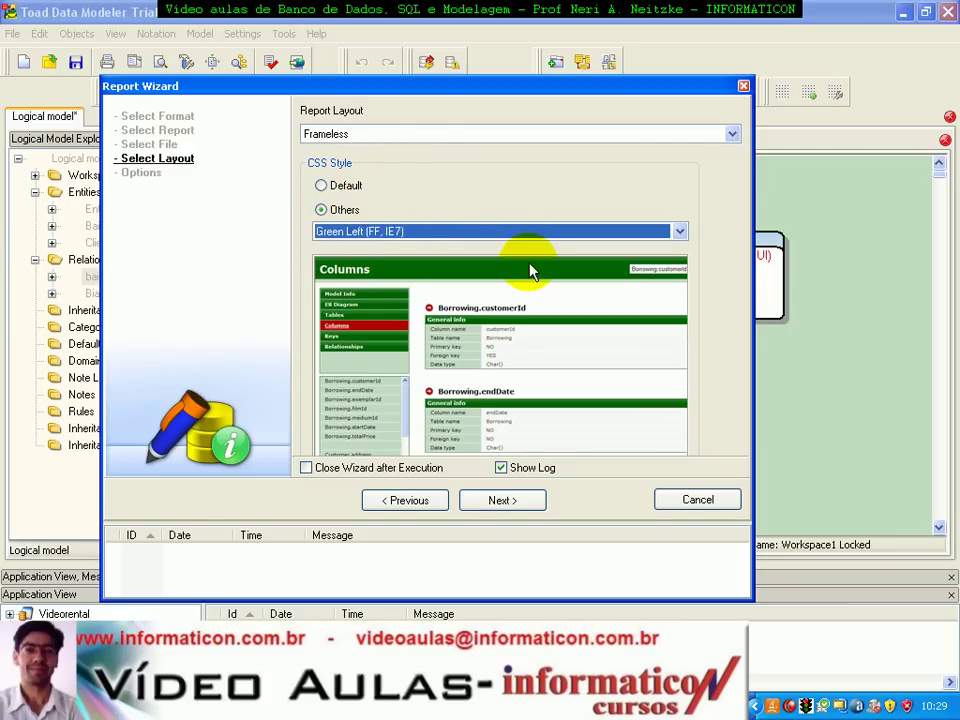
# Step: Preview the Frames - Top menu and Frames - Left menu report layouts, and set the layout back to Frameless
pyautogui.click(422, 133)
pyautogui.click(370, 163)
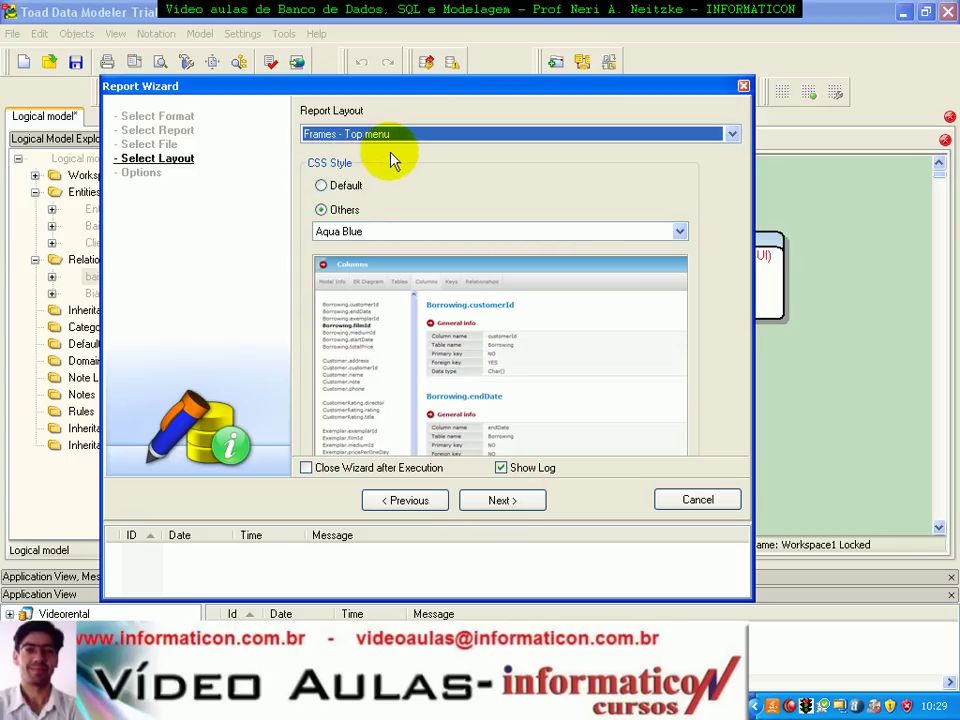
pyautogui.click(407, 134)
pyautogui.click(383, 174)
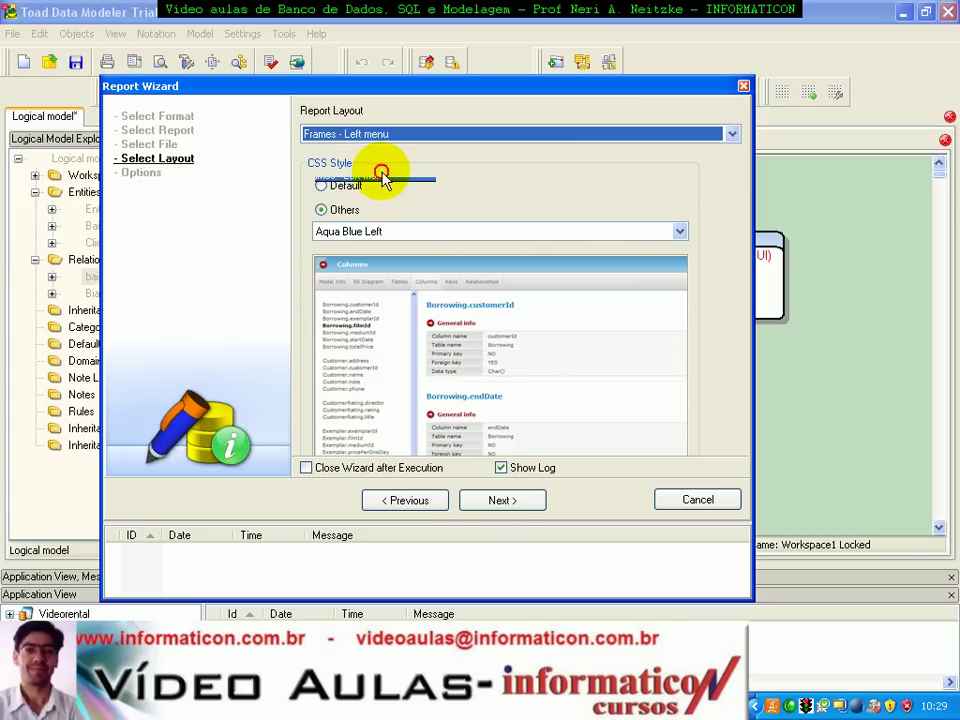
pyautogui.click(392, 136)
pyautogui.click(360, 150)
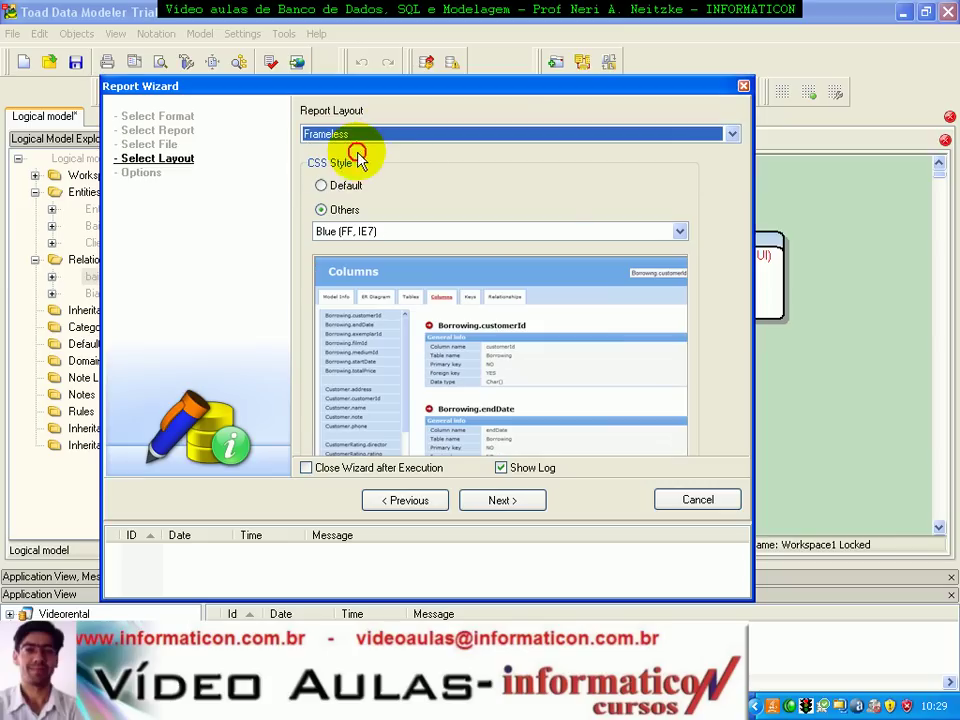
# Step: Generate the HTML report with the preselected content options and the ER diagram for Workspace1
pyautogui.click(495, 504)
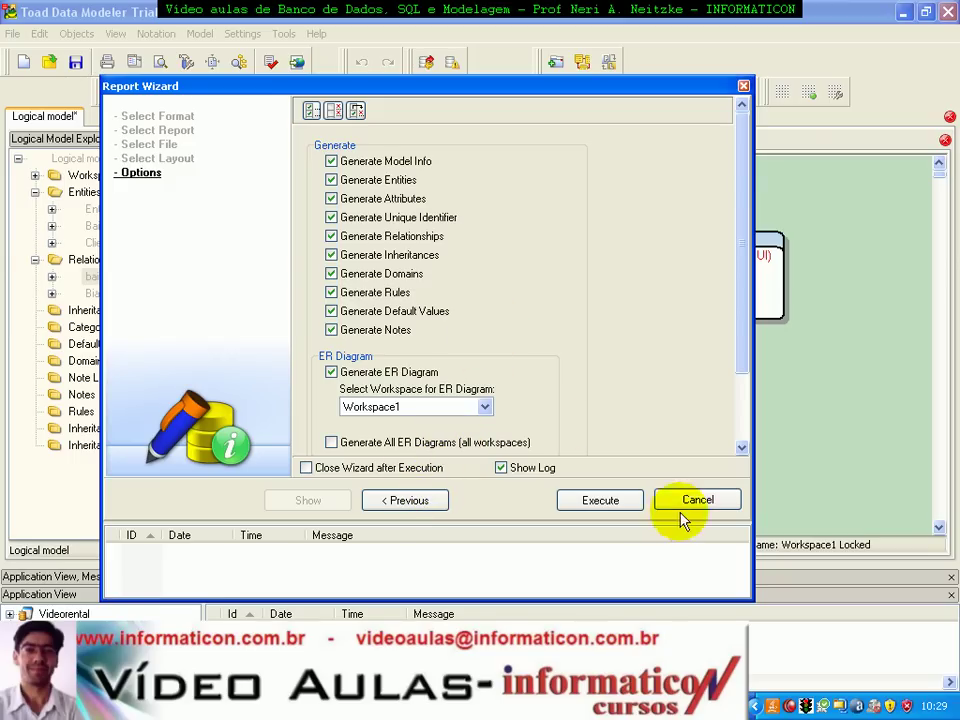
pyautogui.click(605, 503)
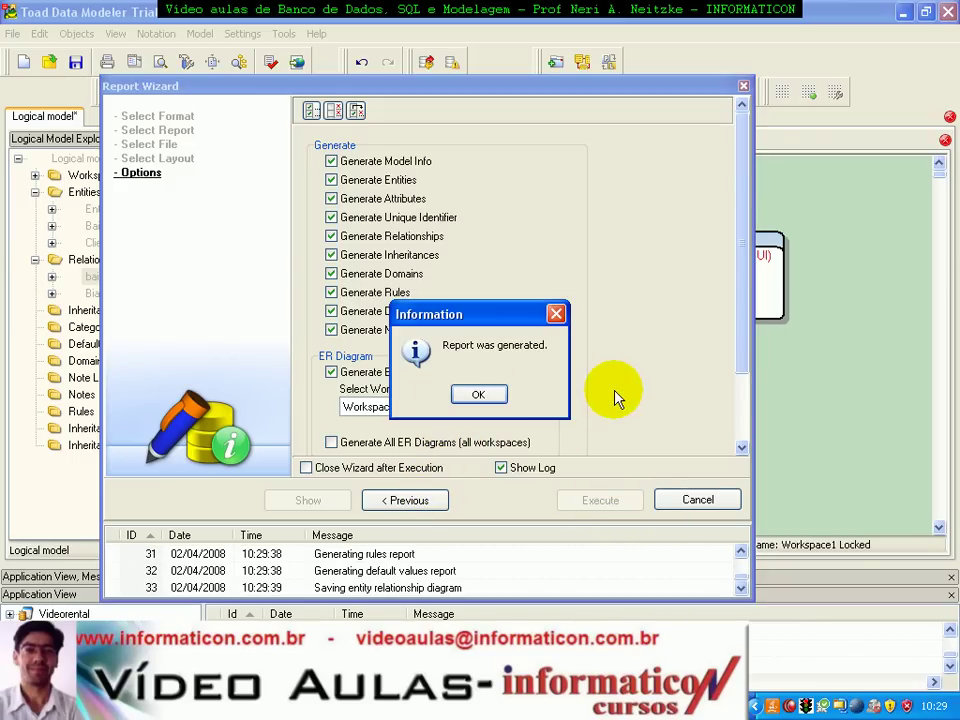
pyautogui.click(474, 395)
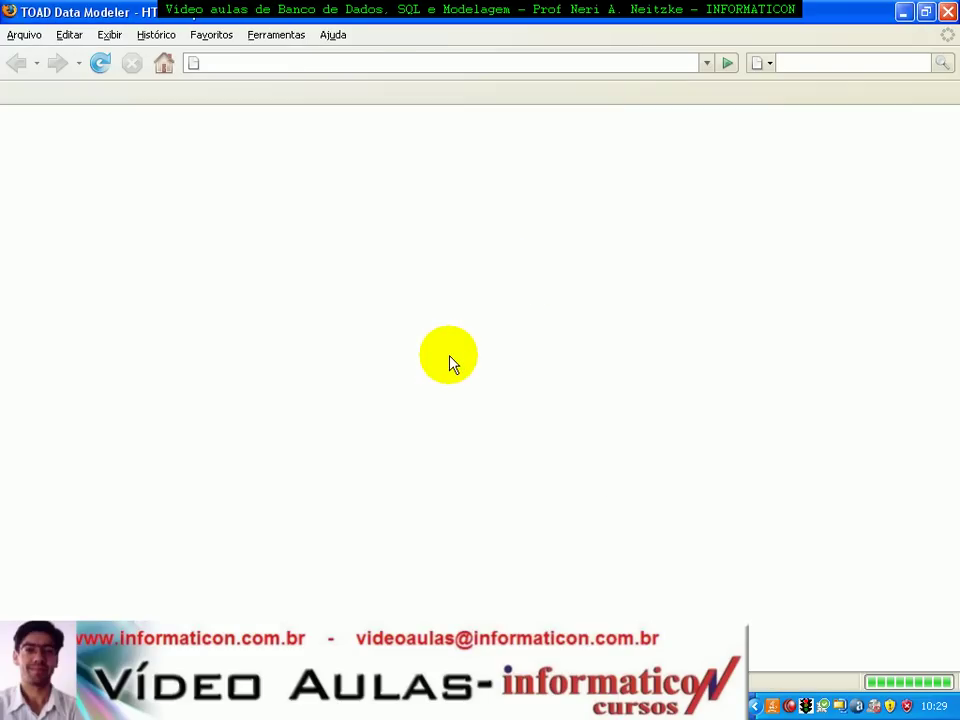
# Step: Switch to Windows Explorer and examine the generated report files in the quest software toad folder
pyautogui.hotkey('alt', 'Tab')
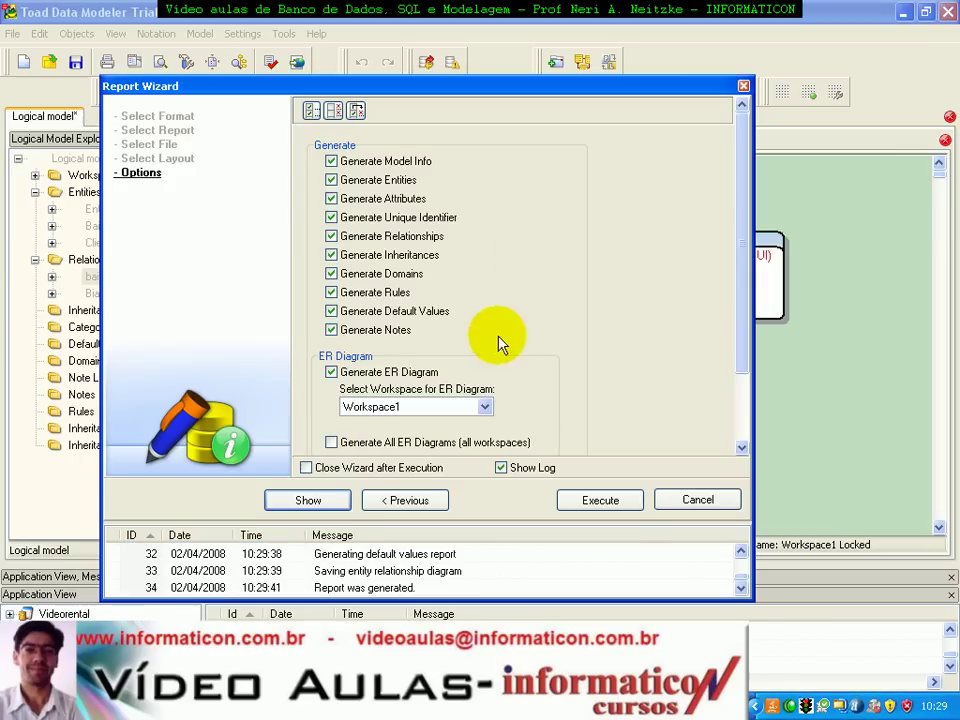
pyautogui.hotkey('alt', 'Tab')
pyautogui.hotkey('alt', 'Tab')
pyautogui.hotkey('alt', 'Tab')
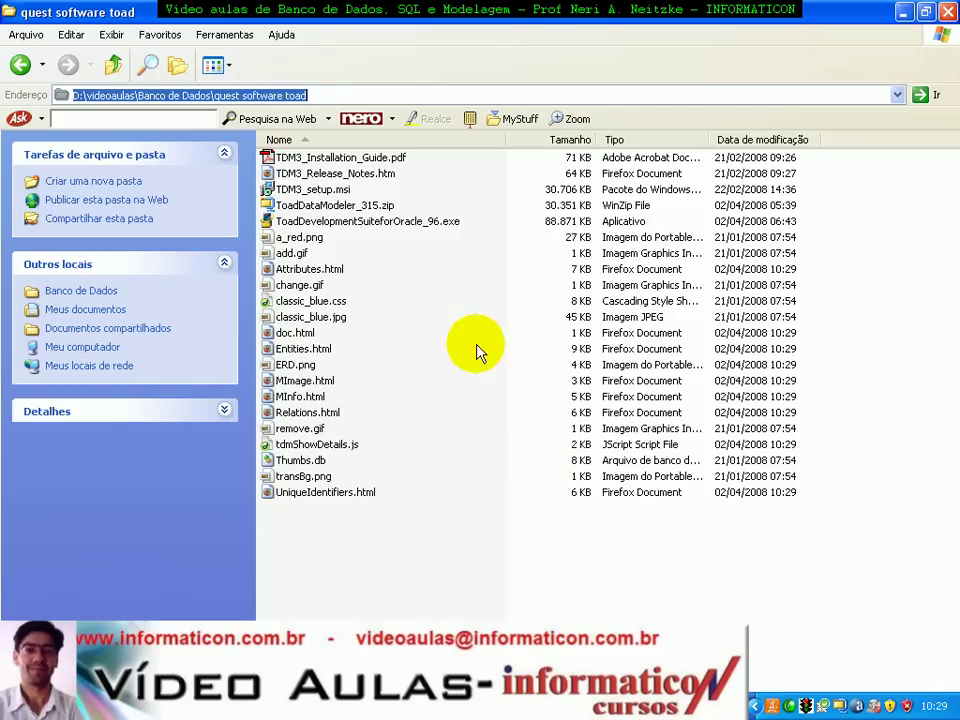
pyautogui.click(414, 549)
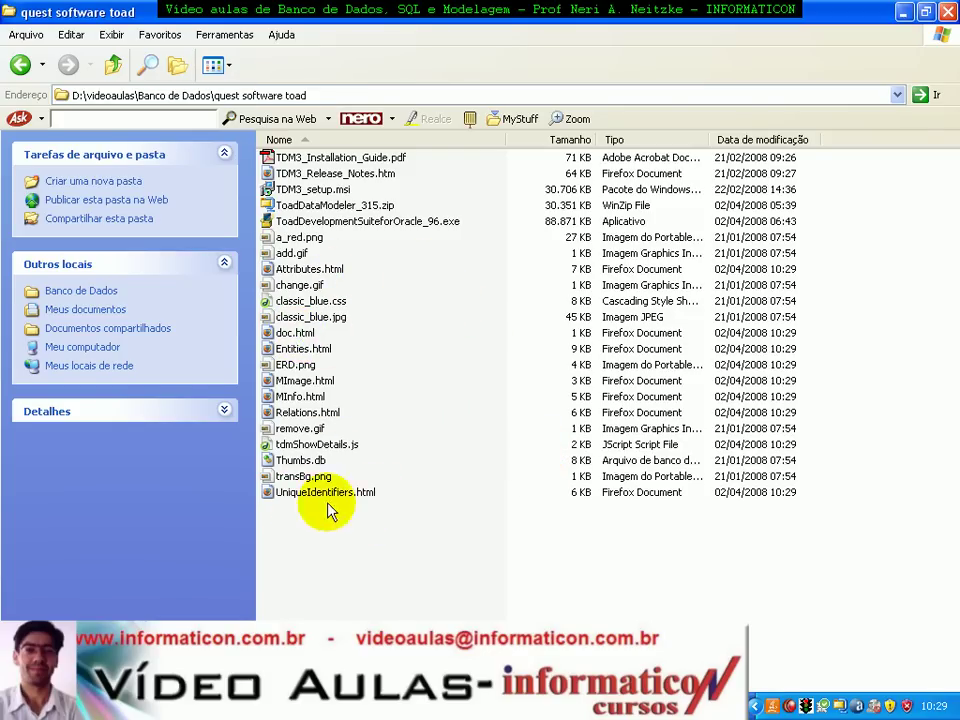
# Step: Switch to the Firefox window and view the Model Info page of the generated report
pyautogui.hotkey('alt', 'Tab')
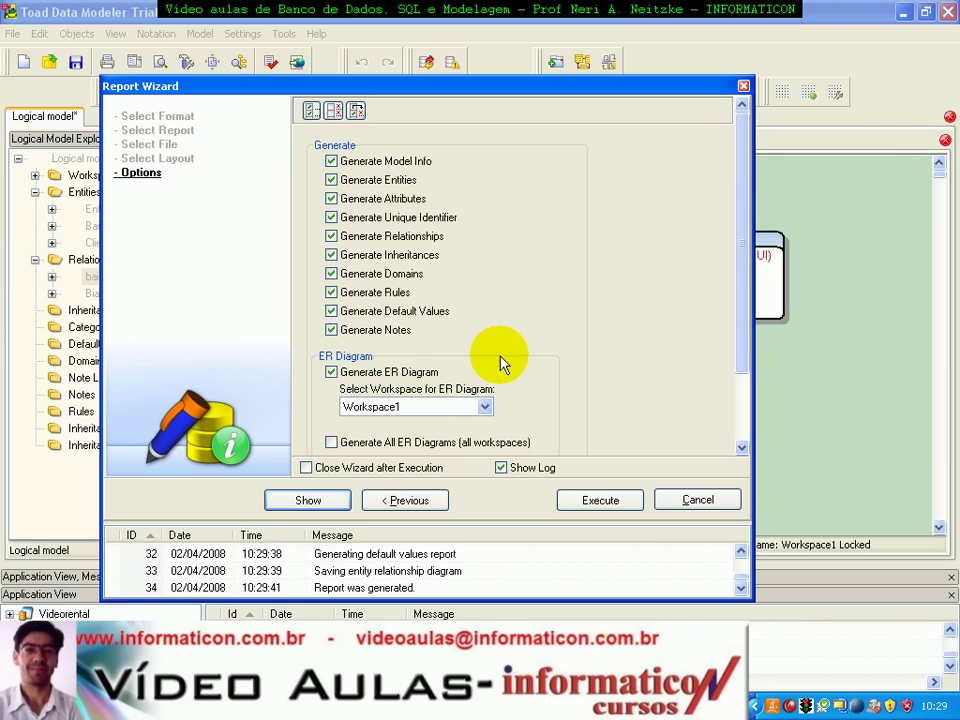
pyautogui.hotkey('alt', 'Tab')
pyautogui.hotkey('alt', 'Tab')
pyautogui.hotkey('alt', 'Tab')
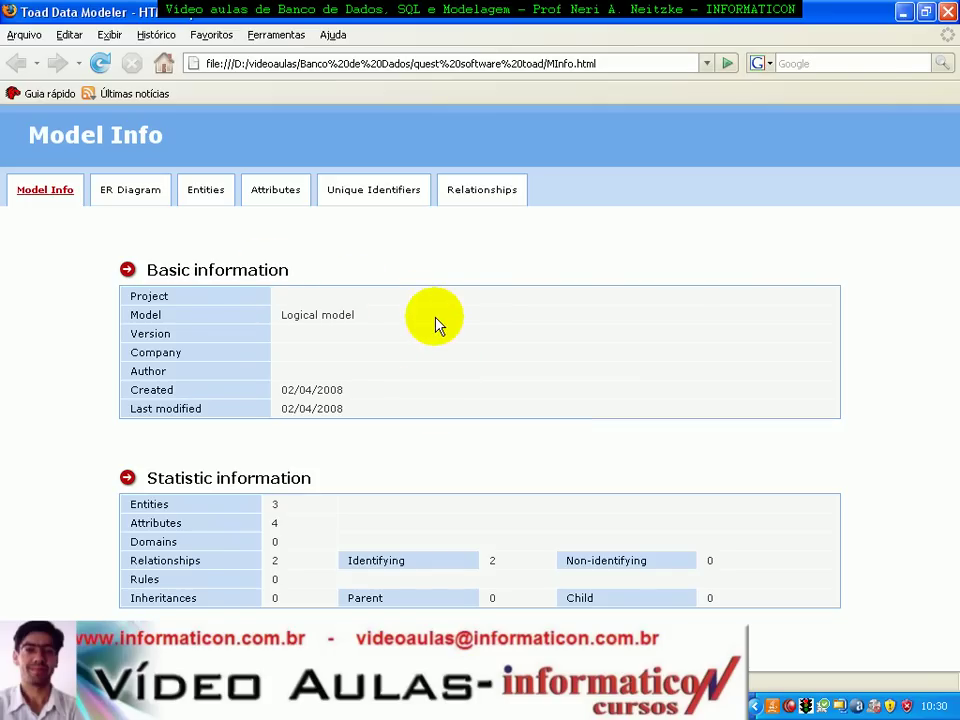
# Step: Examine the ER Diagram, Entities, Attributes and Unique Identifiers pages of the generated HTML report
pyautogui.click(125, 191)
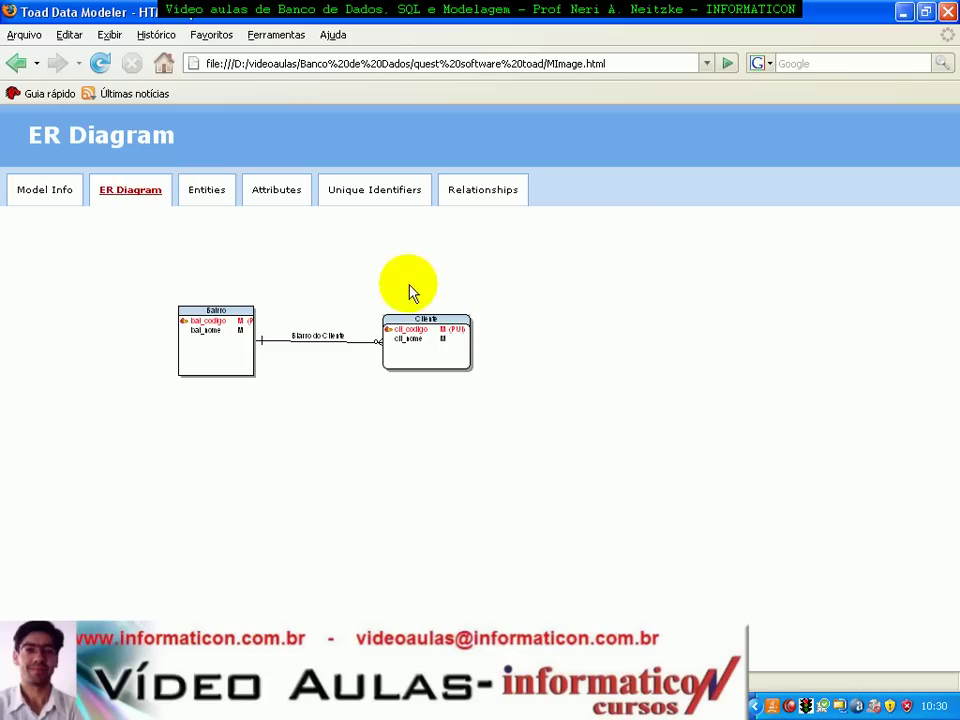
pyautogui.click(212, 197)
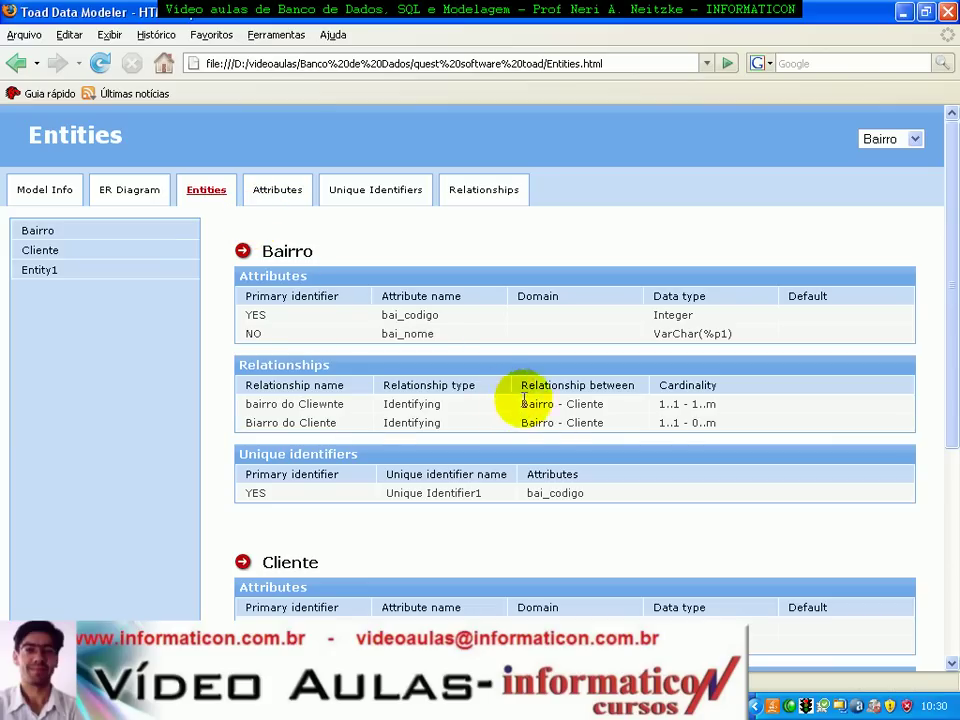
pyautogui.scroll(-5, 364, 439)
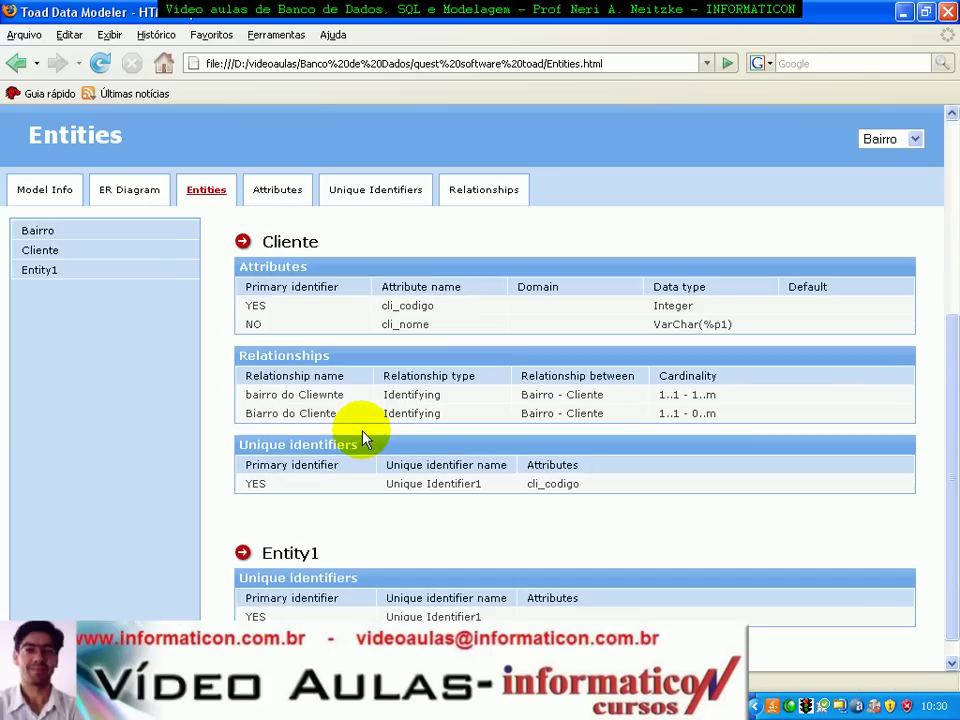
pyautogui.scroll(5, 364, 439)
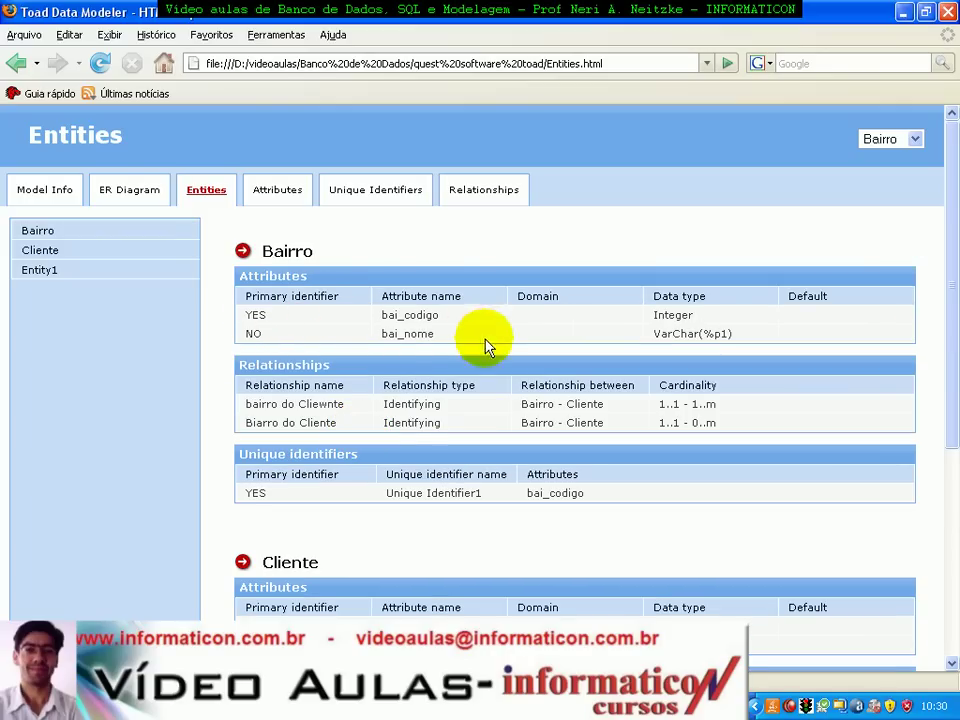
pyautogui.click(276, 192)
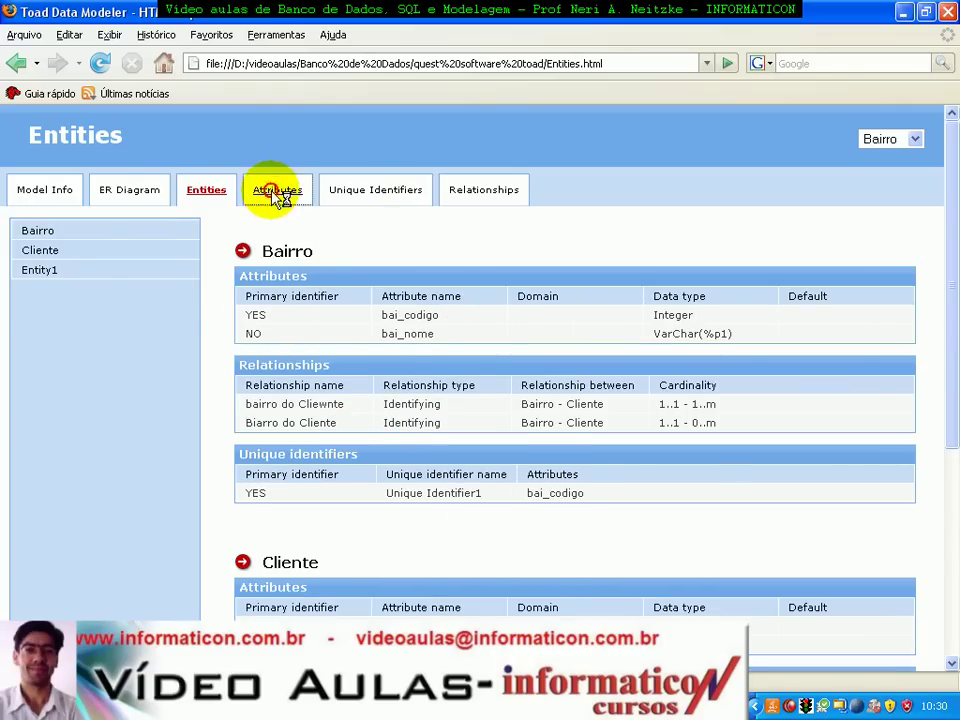
pyautogui.scroll(-2, 479, 250)
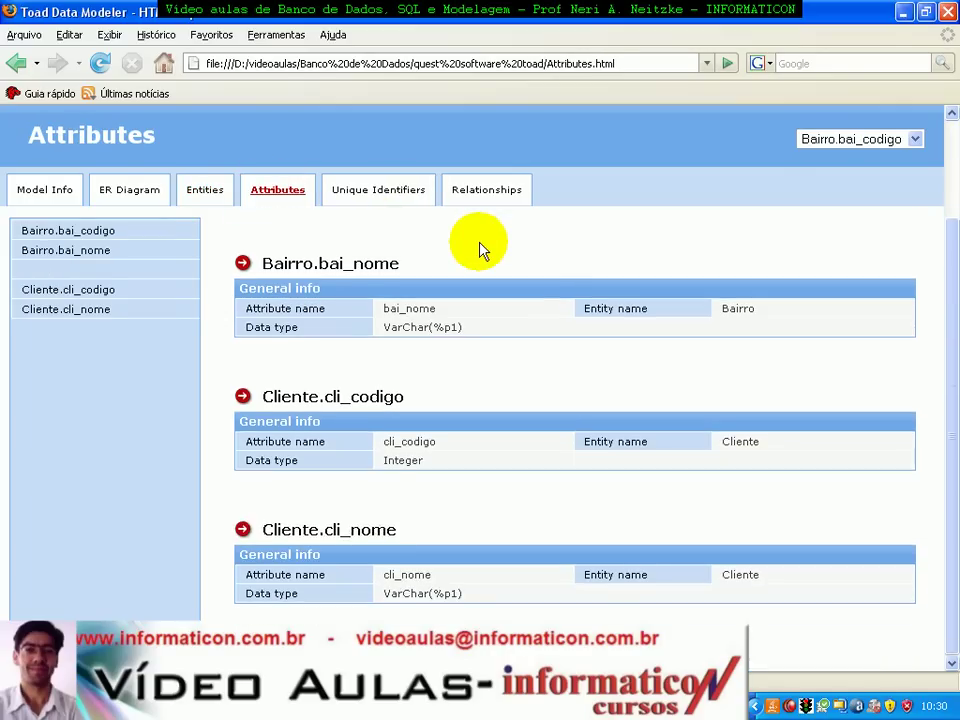
pyautogui.scroll(2, 479, 250)
pyautogui.click(378, 189)
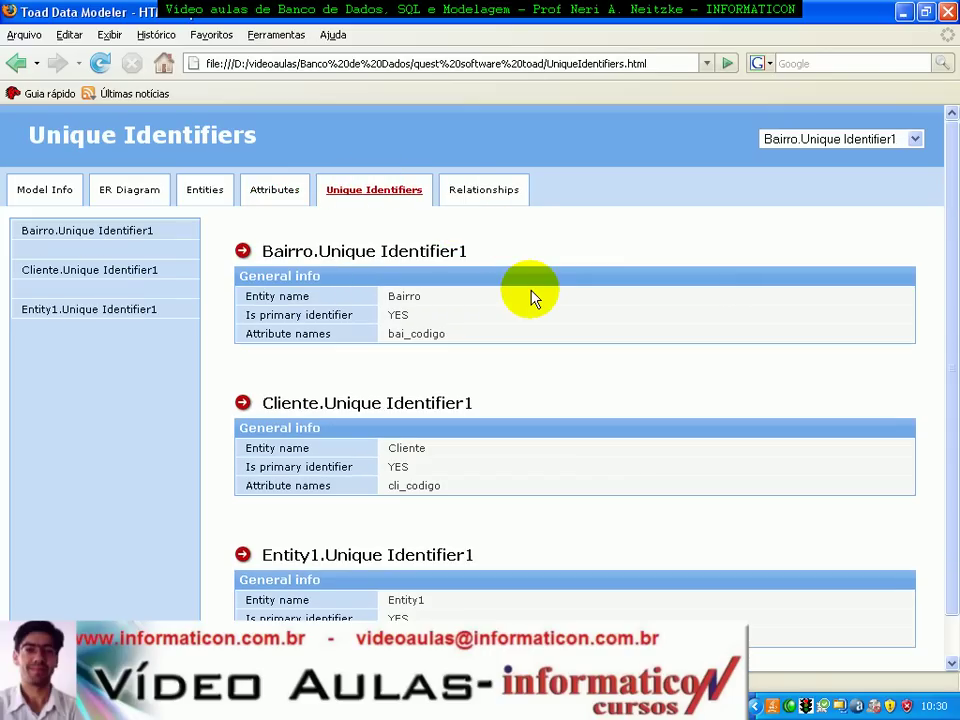
# Step: Examine both relationships on the report's Relationships page, and return to the ER Diagram page
pyautogui.click(458, 189)
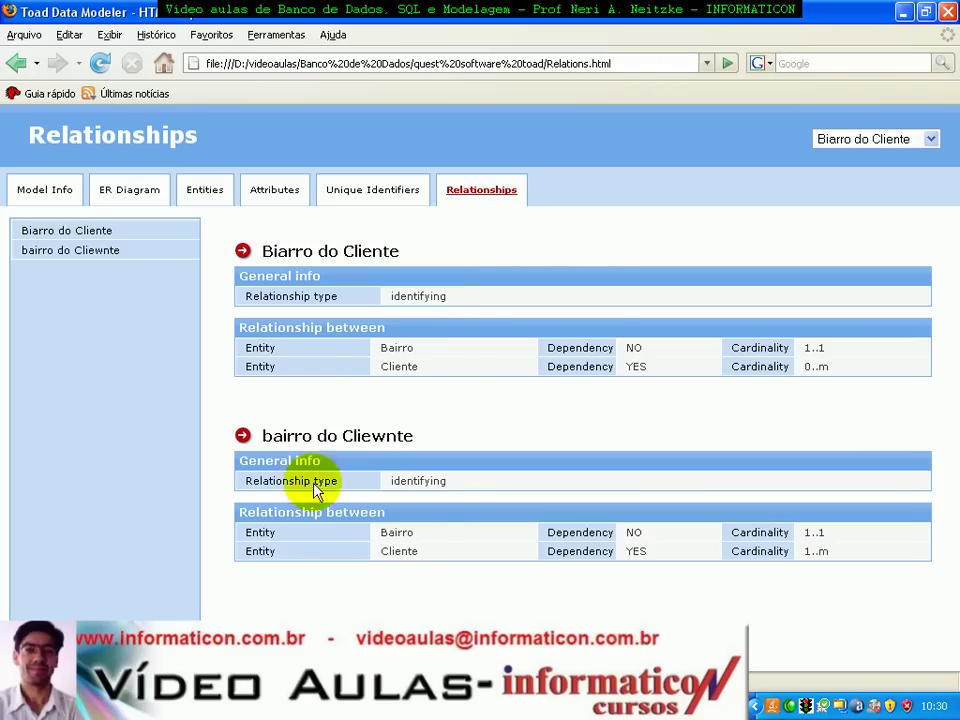
pyautogui.click(62, 250)
pyautogui.click(66, 232)
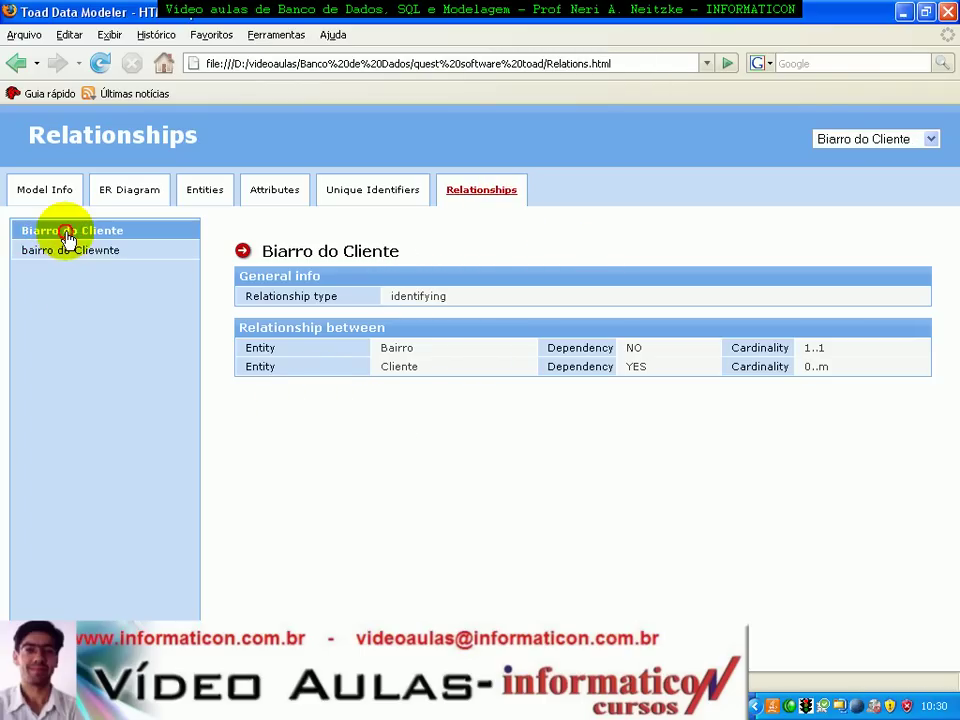
pyautogui.click(55, 250)
pyautogui.click(45, 189)
pyautogui.click(130, 189)
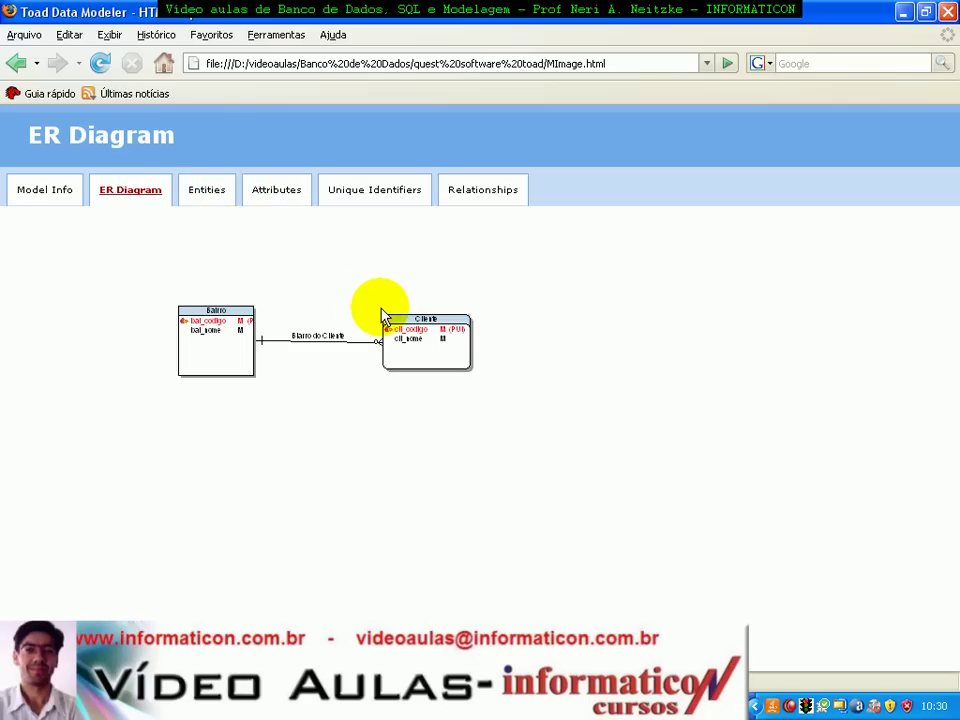
# Step: Switch back to Toad Data Modeler and close the Report Wizard
pyautogui.hotkey('alt', 'Tab')
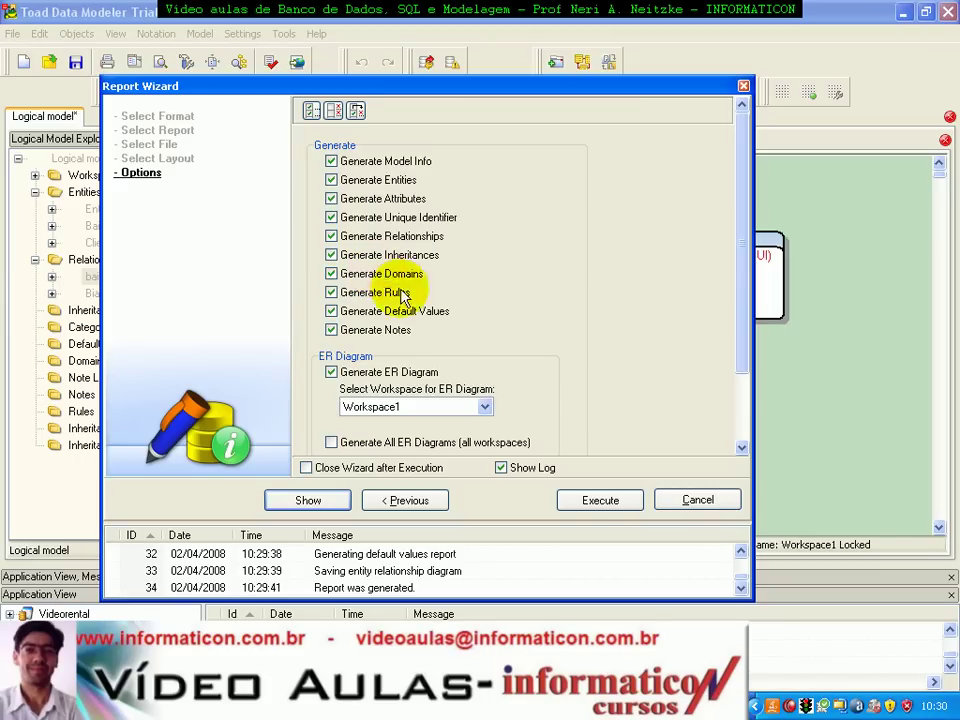
pyautogui.hotkey('alt', 'Tab')
pyautogui.press('Tab')
pyautogui.press('Tab')
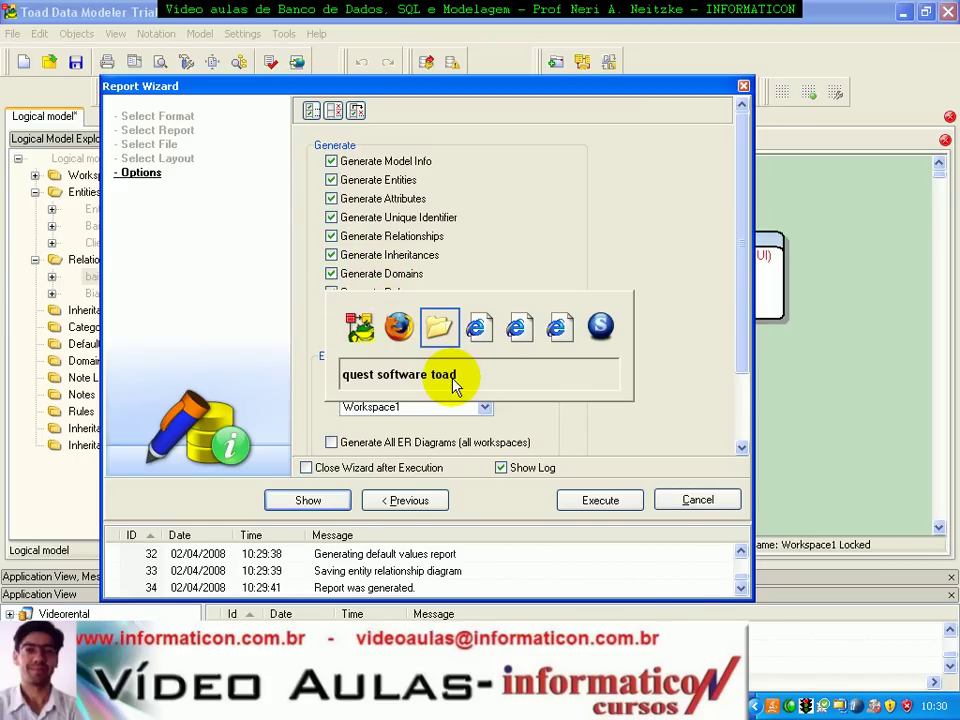
pyautogui.hotkey('alt', 'Tab')
pyautogui.hotkey('alt', 'Tab')
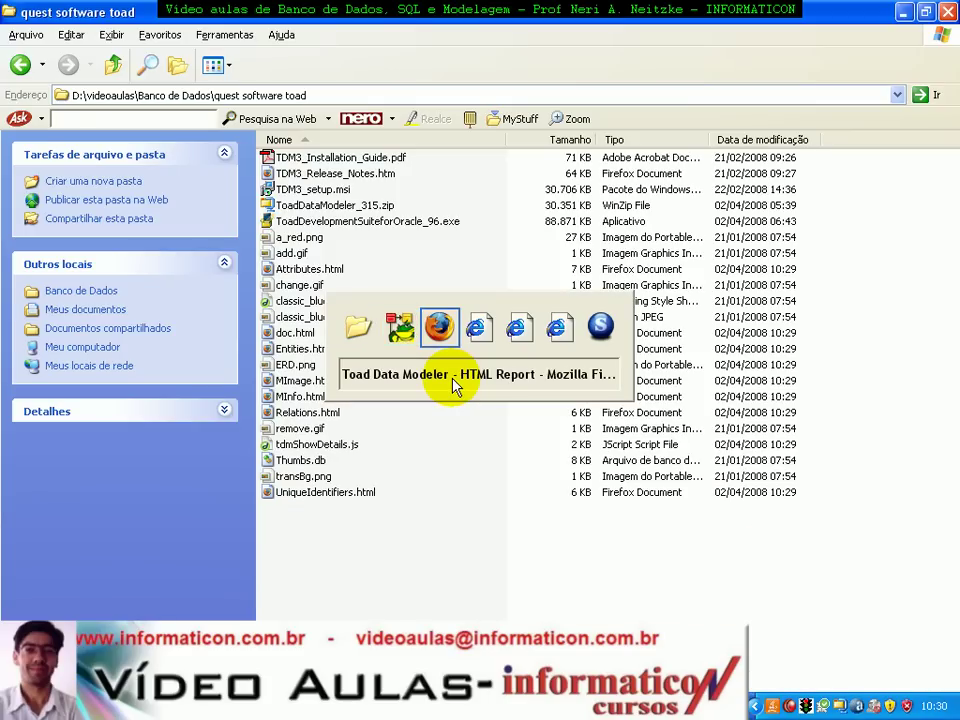
pyautogui.hotkey('alt', 'Tab')
pyautogui.press('Tab')
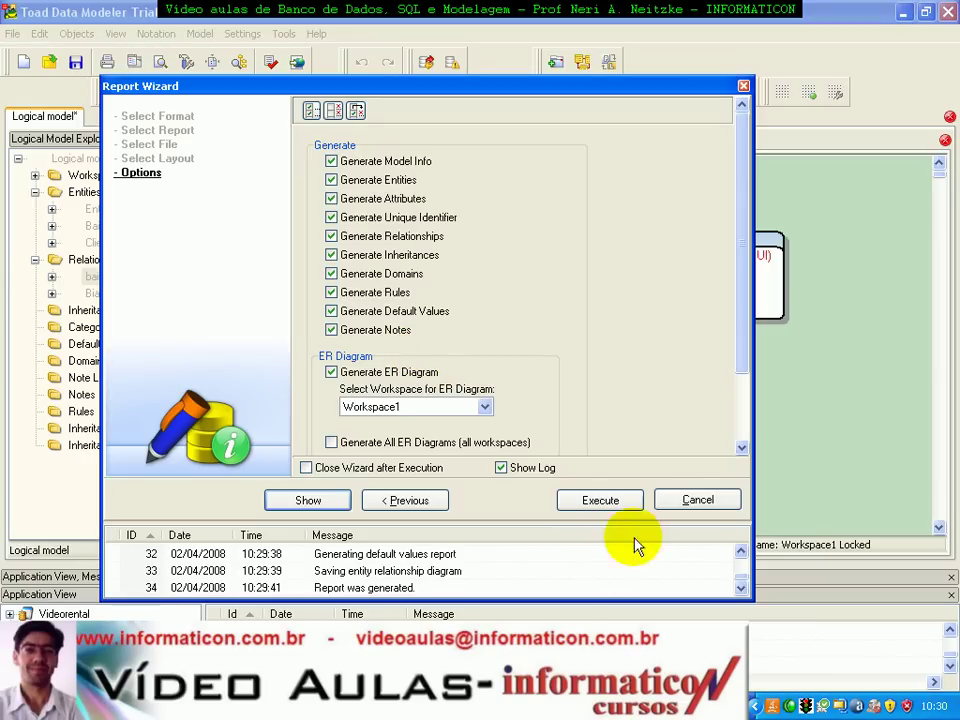
pyautogui.click(690, 504)
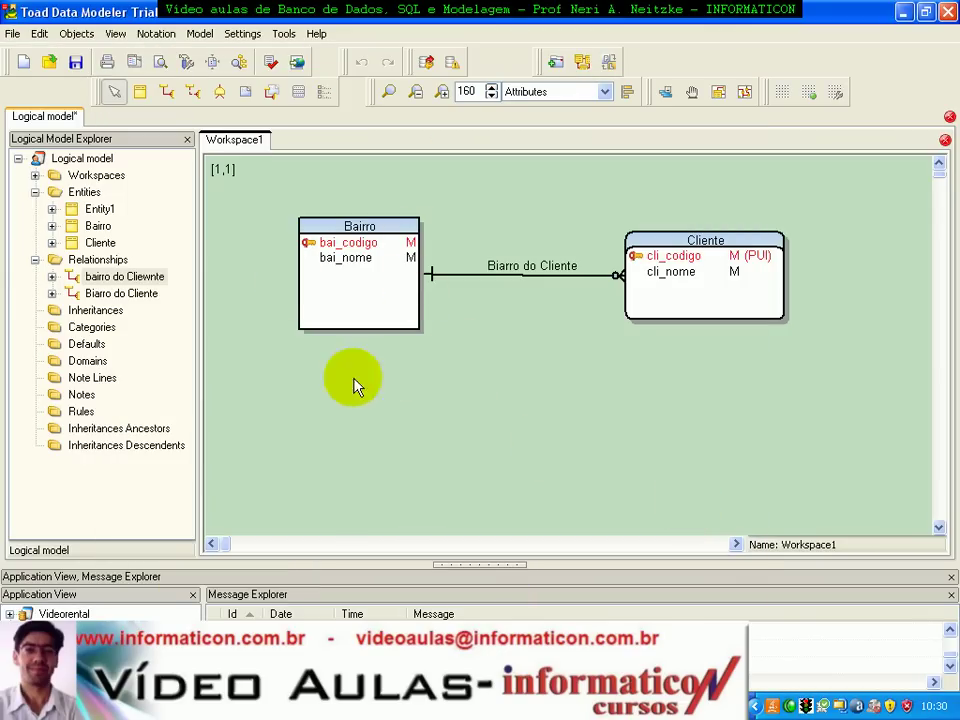
# Step: Check the report's ER diagram in Firefox, and rename the Biarro do Cliente relationship in Toad Data Modeler to Bairro do Cliente
pyautogui.hotkey('alt', 'Tab')
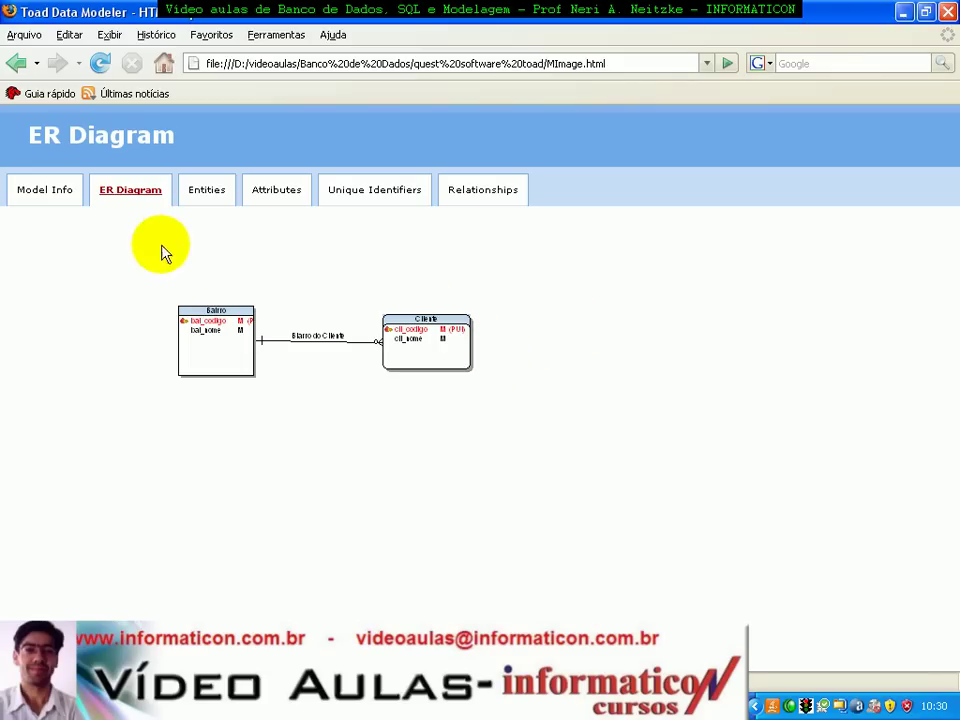
pyautogui.hotkey('alt', 'Tab')
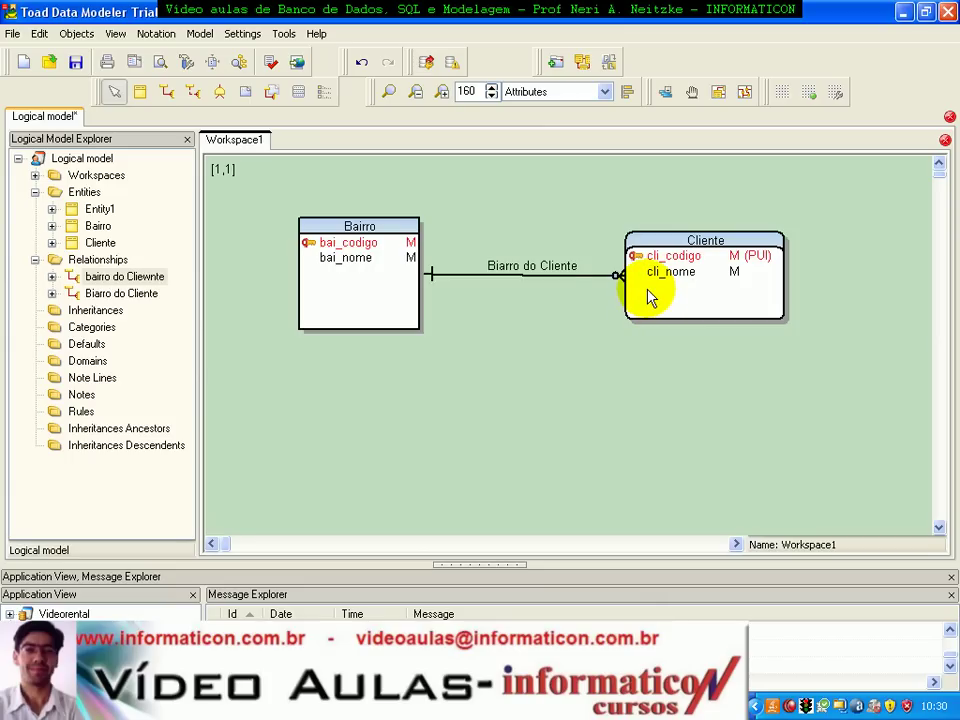
pyautogui.doubleClick(499, 273)
pyautogui.click(302, 240)
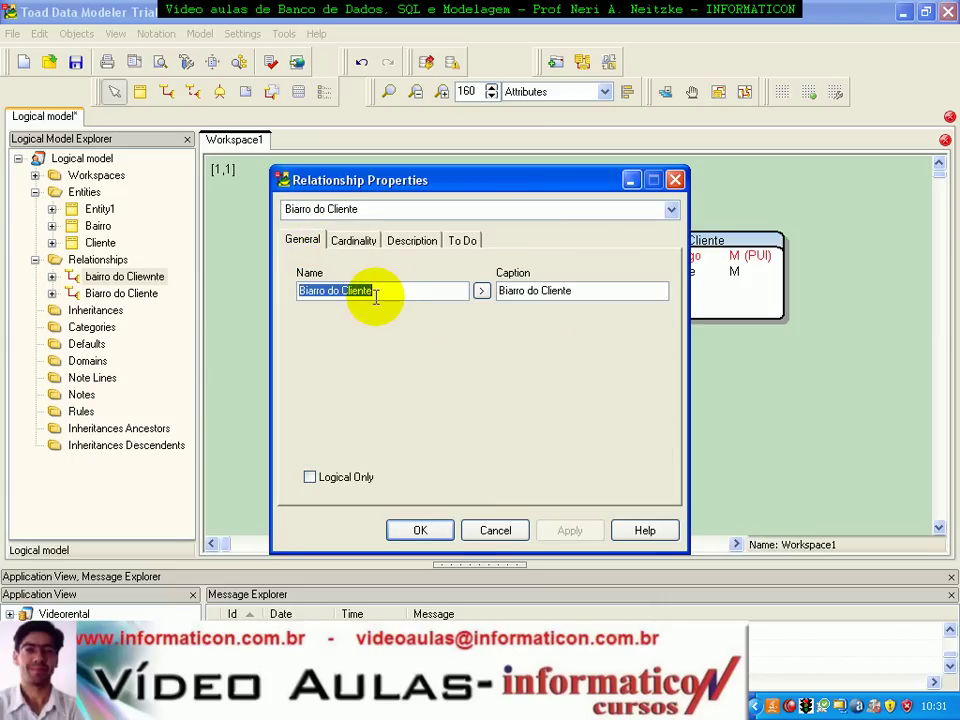
pyautogui.click(376, 294)
pyautogui.press('Delete')
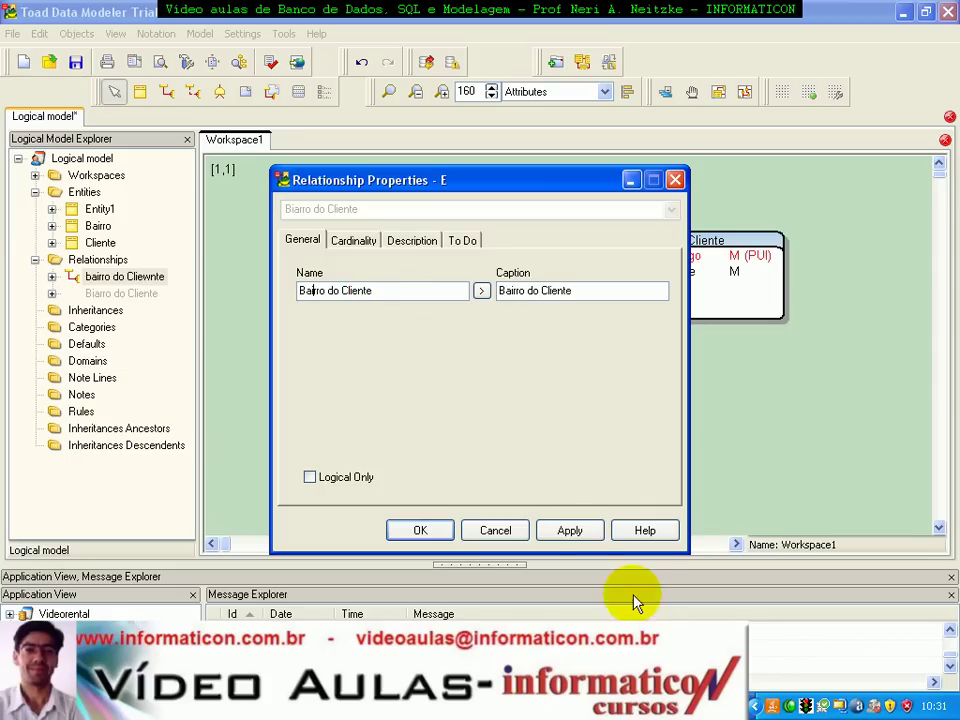
pyautogui.click(565, 531)
pyautogui.click(440, 532)
pyautogui.click(516, 399)
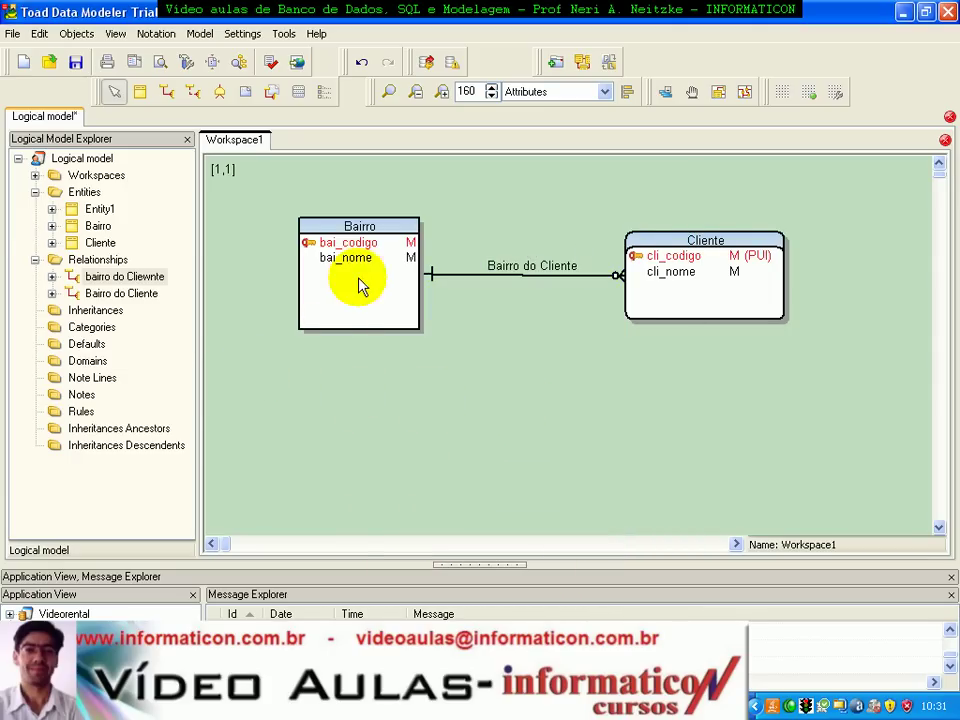
# Step: Save the logical model as modelo_conceitual in the D:\videoaulas\Banco de Dados\quest software toad folder
pyautogui.click(77, 62)
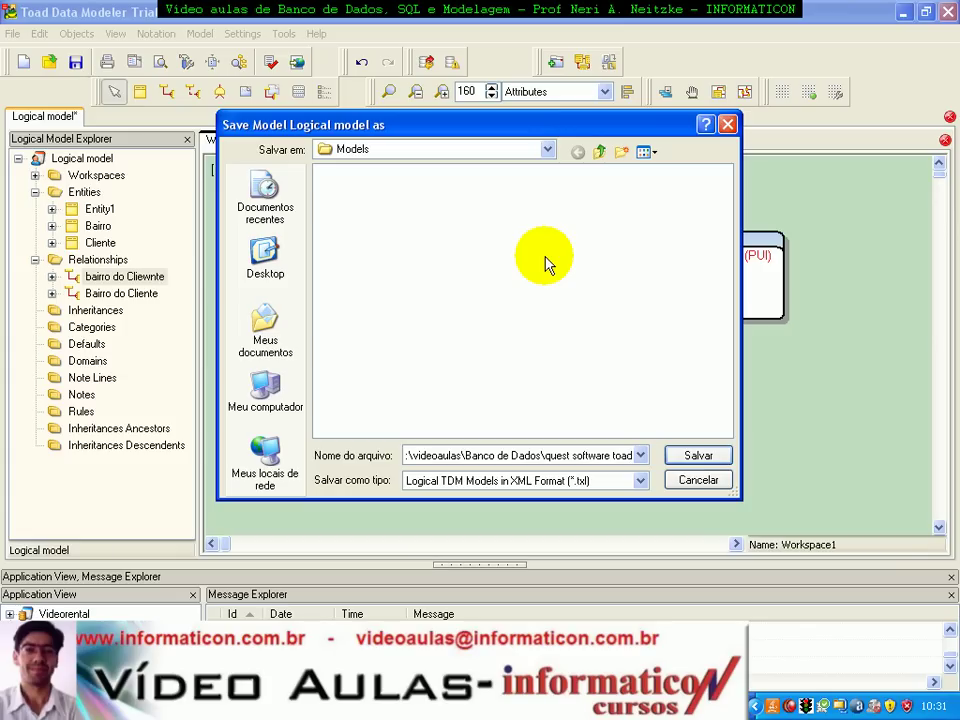
pyautogui.write('\\')
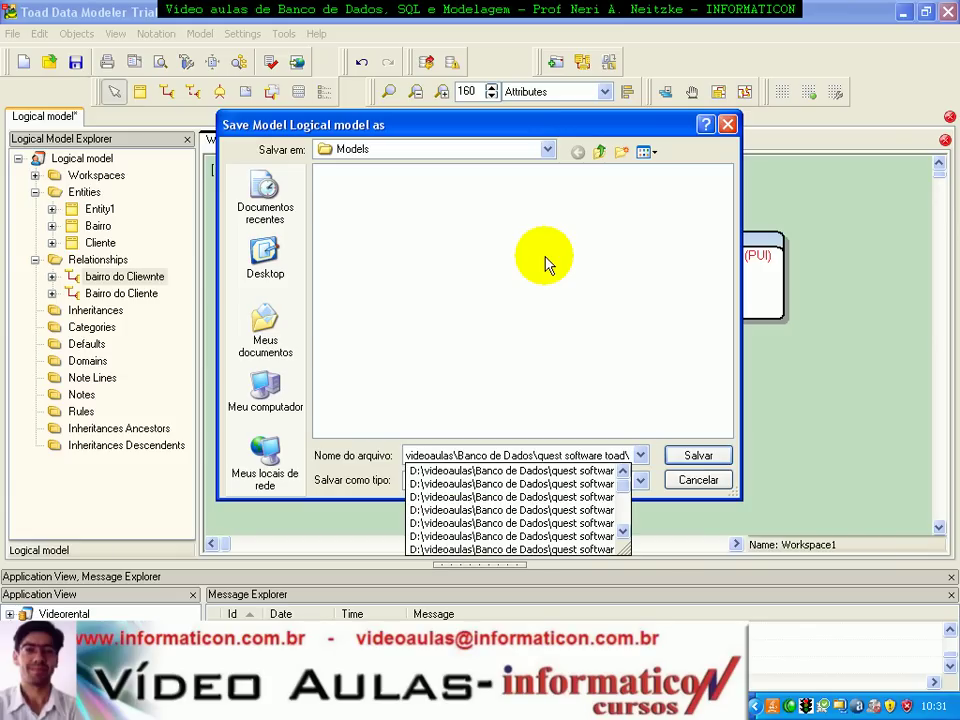
pyautogui.write('modelo_')
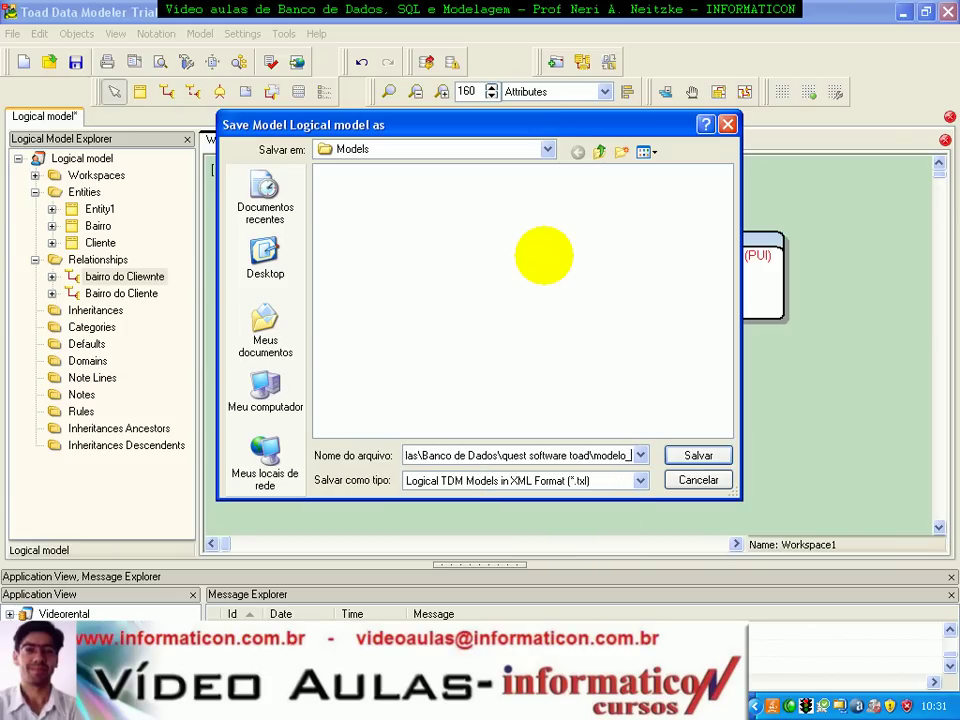
pyautogui.write('conceitual')
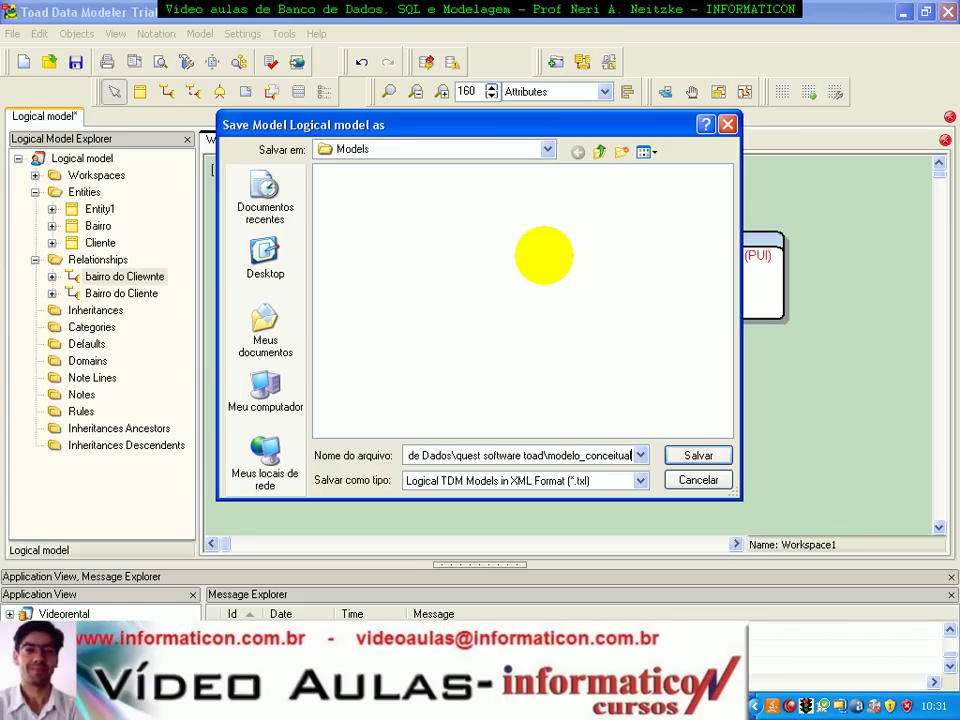
pyautogui.press('Return')
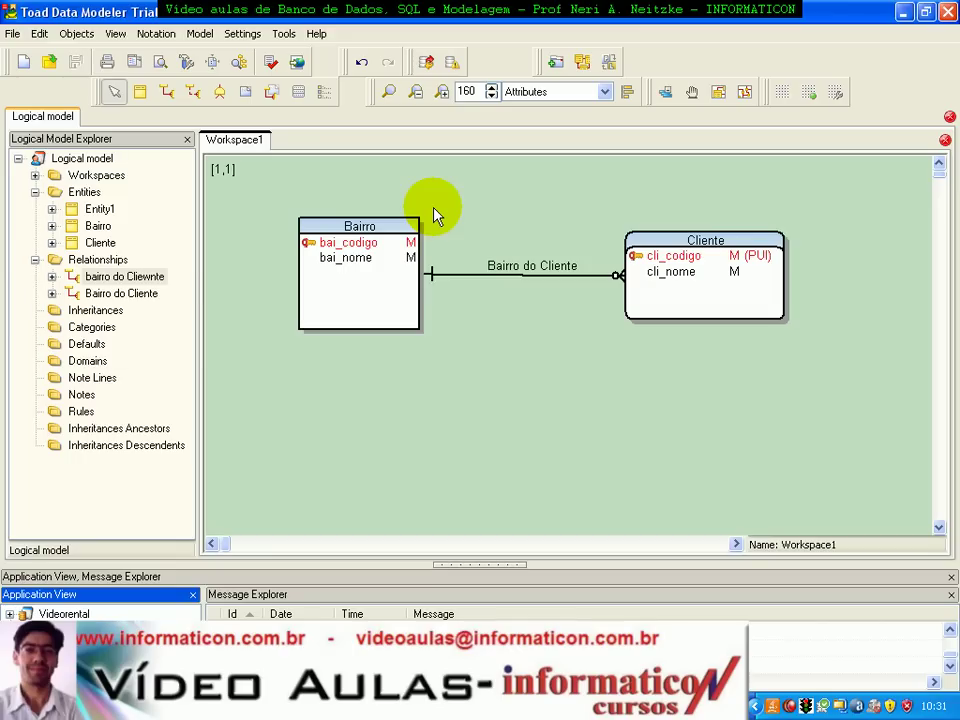
# Step: Delete the unused entity Entity1 from the logical model
pyautogui.press('Delete')
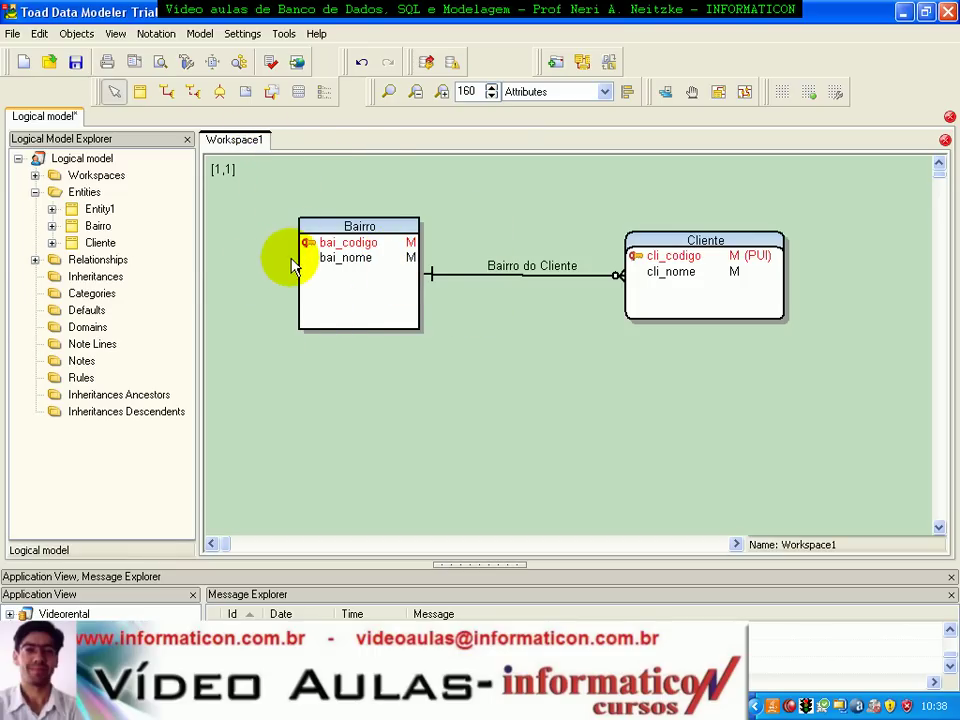
pyautogui.click(104, 210)
pyautogui.rightClick(105, 214)
pyautogui.click(130, 243)
pyautogui.click(452, 386)
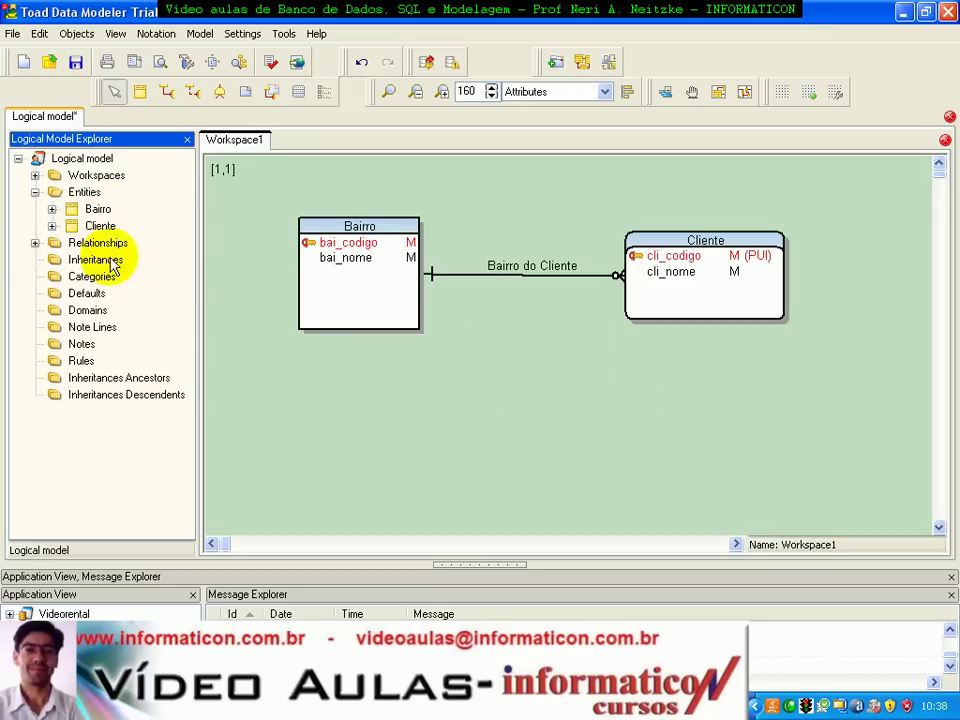
# Step: Delete the duplicate relationship bairro do Cliewnte from the logical model
pyautogui.click(35, 243)
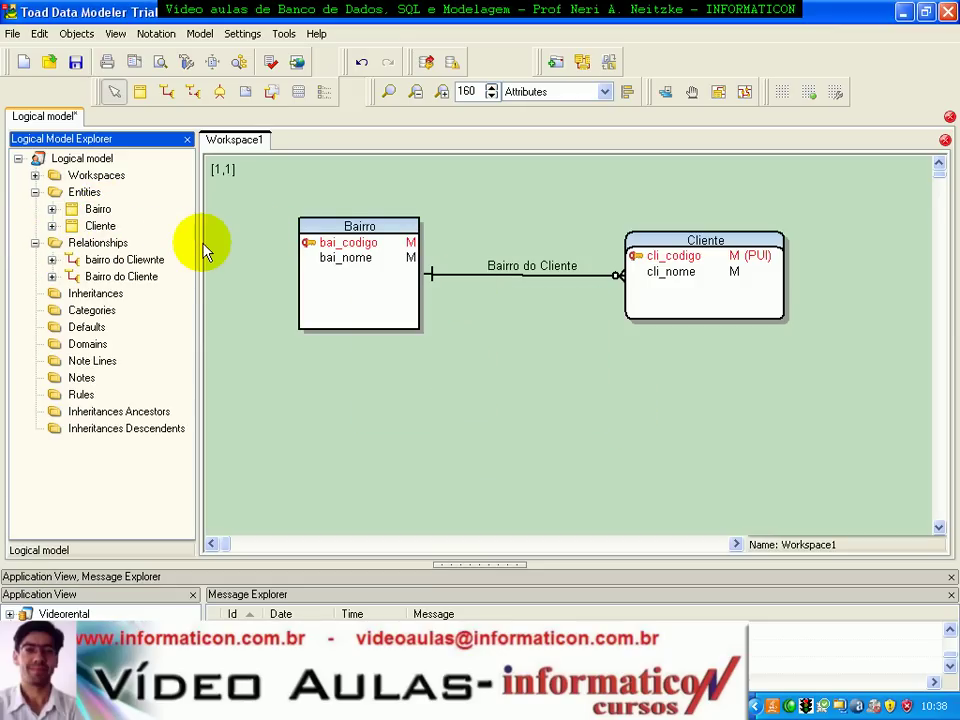
pyautogui.click(103, 261)
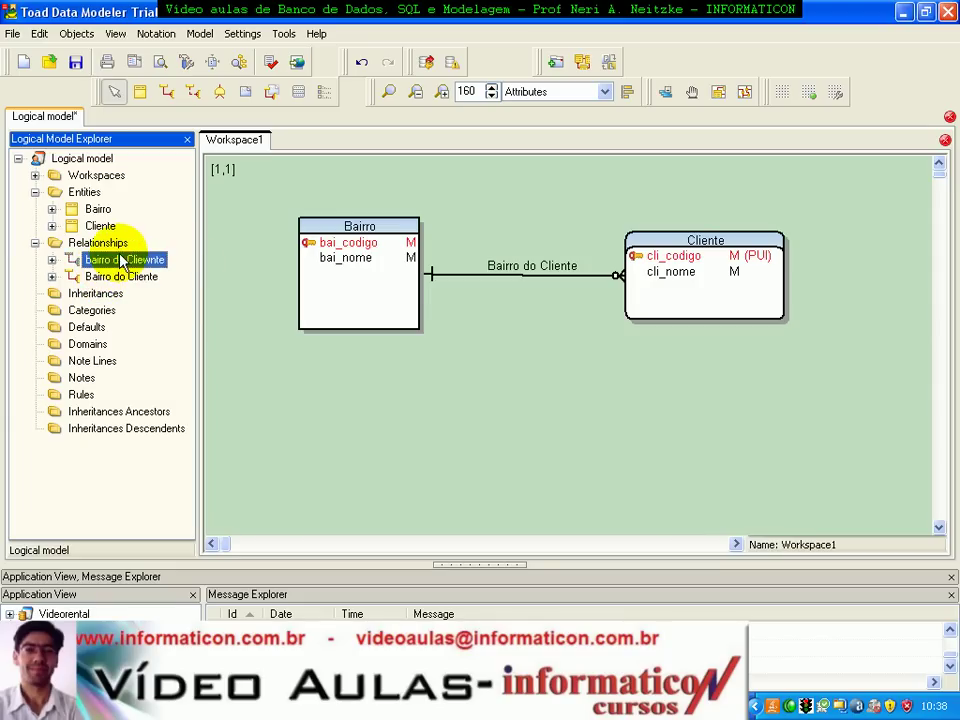
pyautogui.rightClick(117, 263)
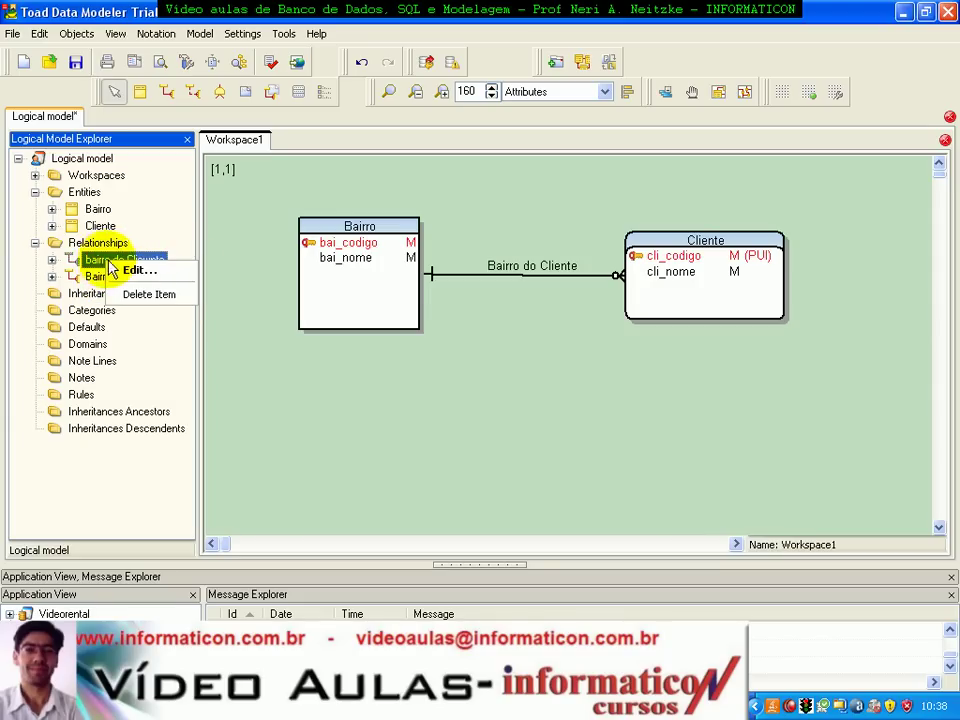
pyautogui.click(140, 295)
pyautogui.click(444, 386)
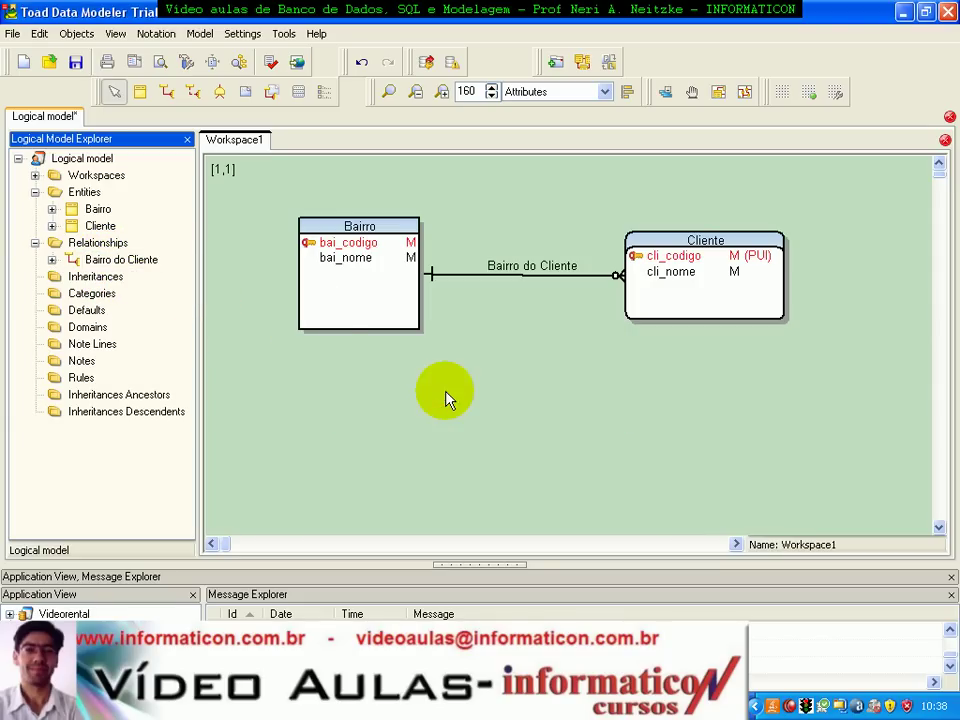
# Step: Inspect the shortcuts and cardinality of the Bairro do Cliente relationship without changing them, and save the model
pyautogui.click(51, 259)
pyautogui.click(103, 277)
pyautogui.click(68, 276)
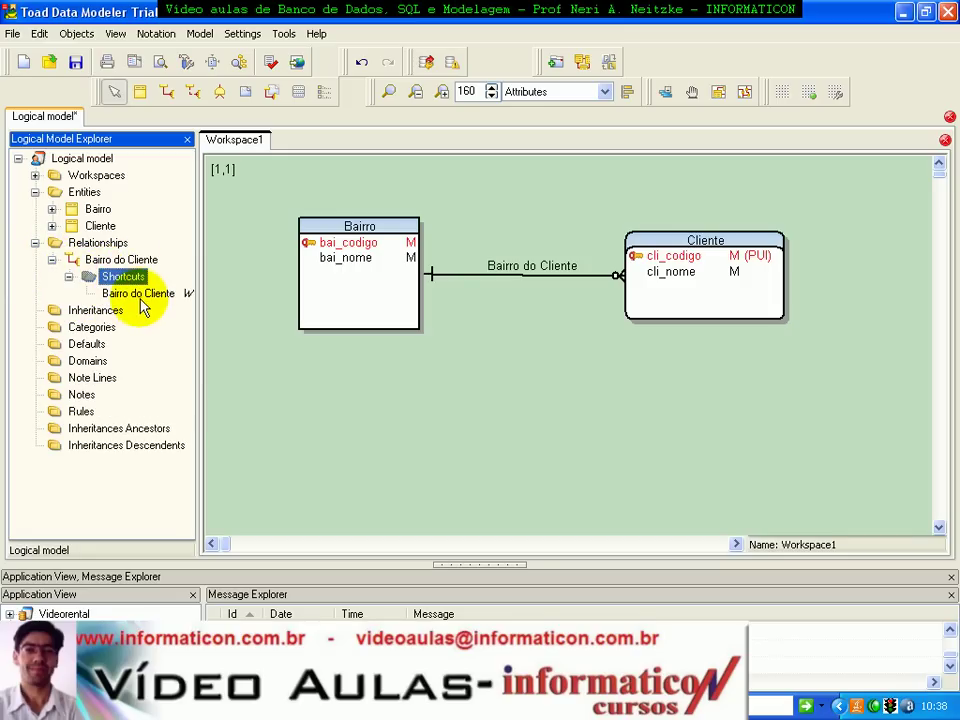
pyautogui.doubleClick(525, 268)
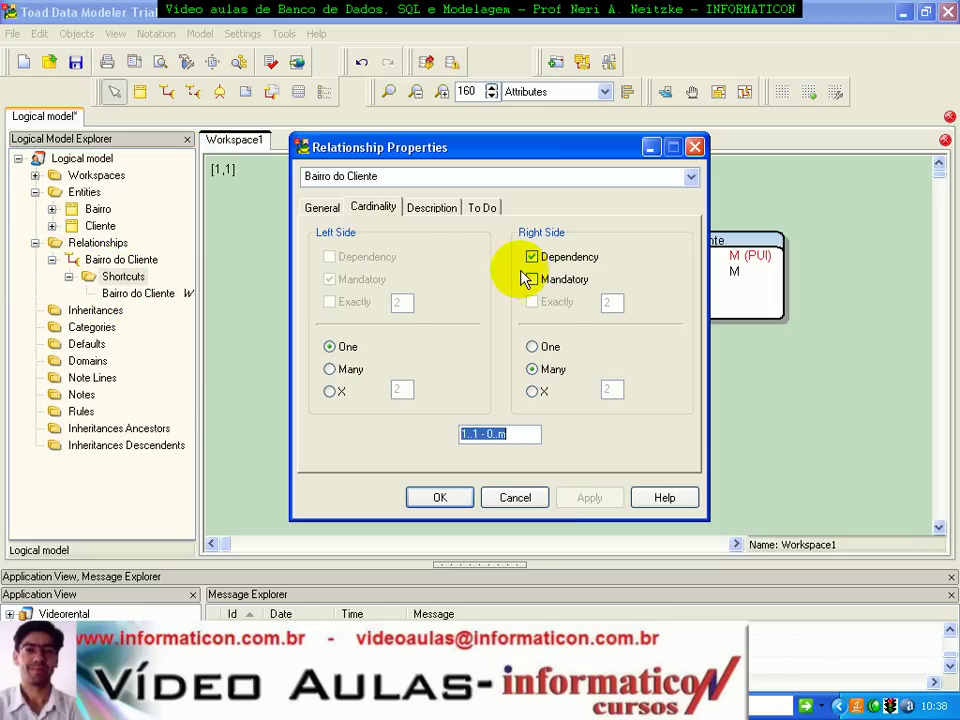
pyautogui.click(519, 502)
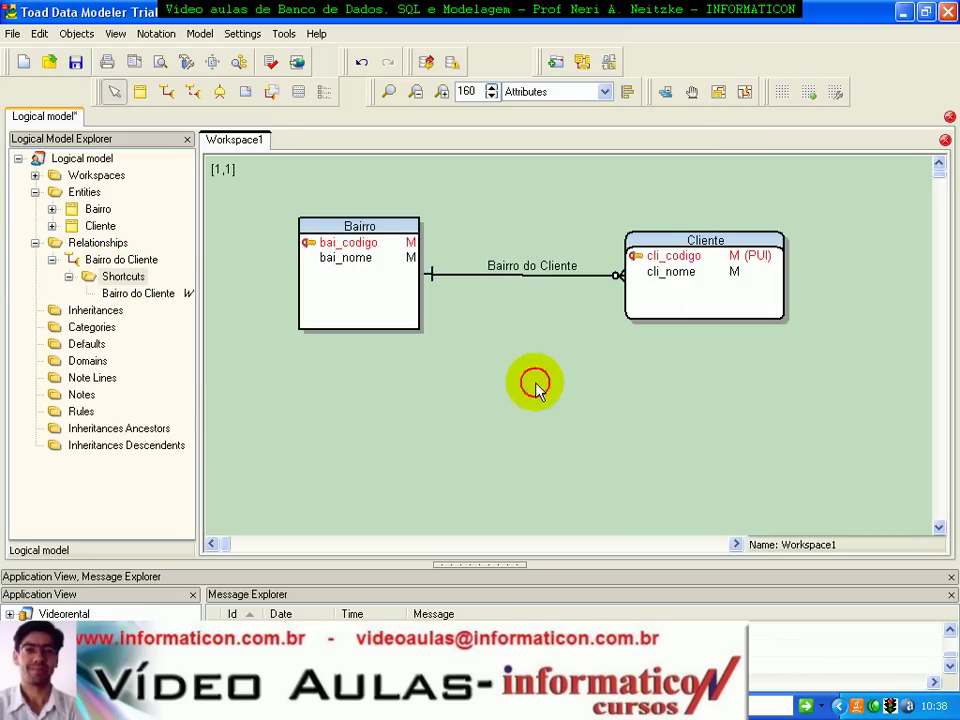
pyautogui.click(82, 62)
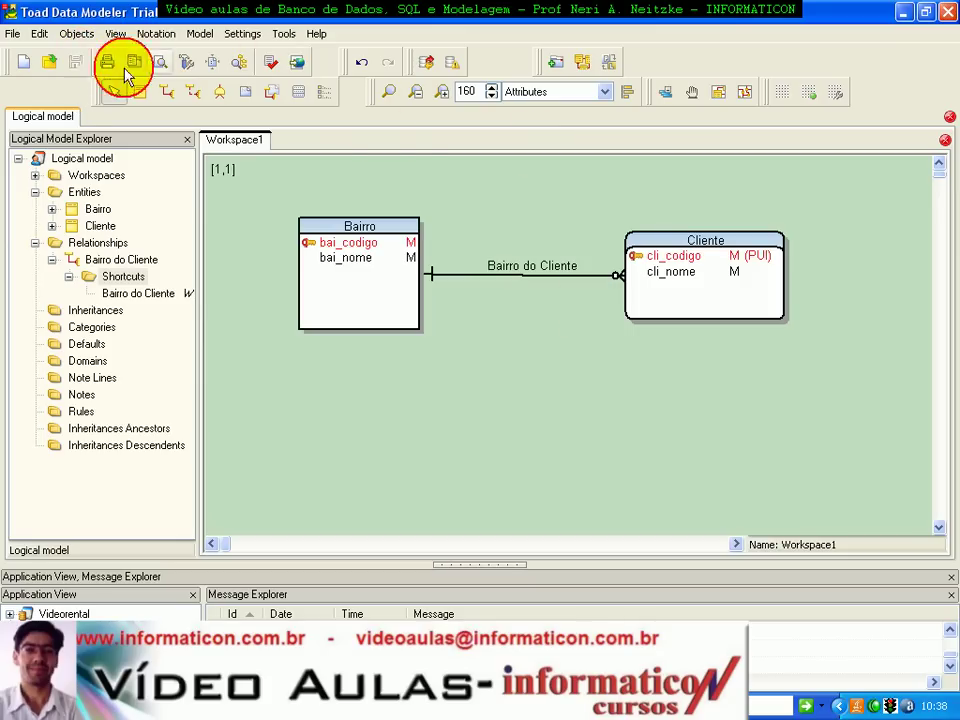
# Step: Set up a conversion of the logical model to a new MS SQL Server 2005 physical model
pyautogui.click(201, 34)
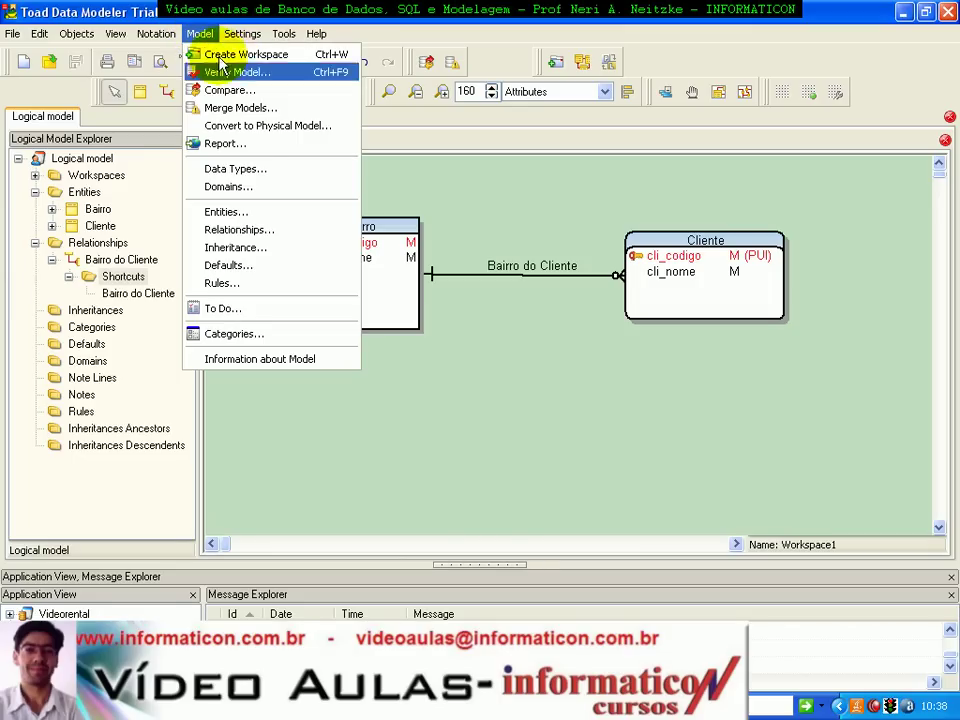
pyautogui.click(252, 127)
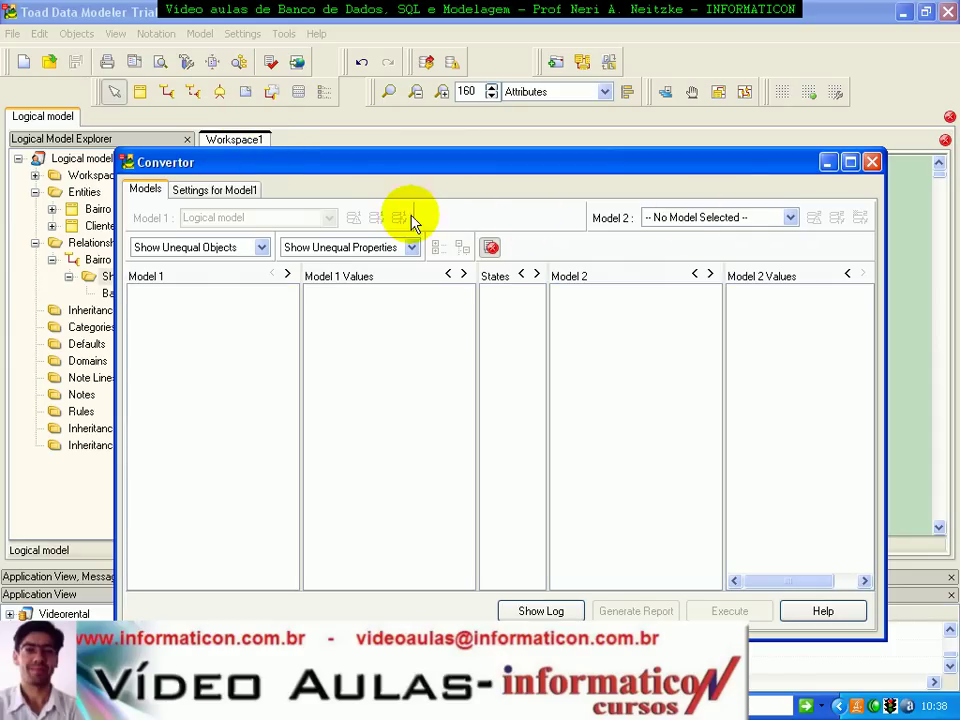
pyautogui.click(721, 217)
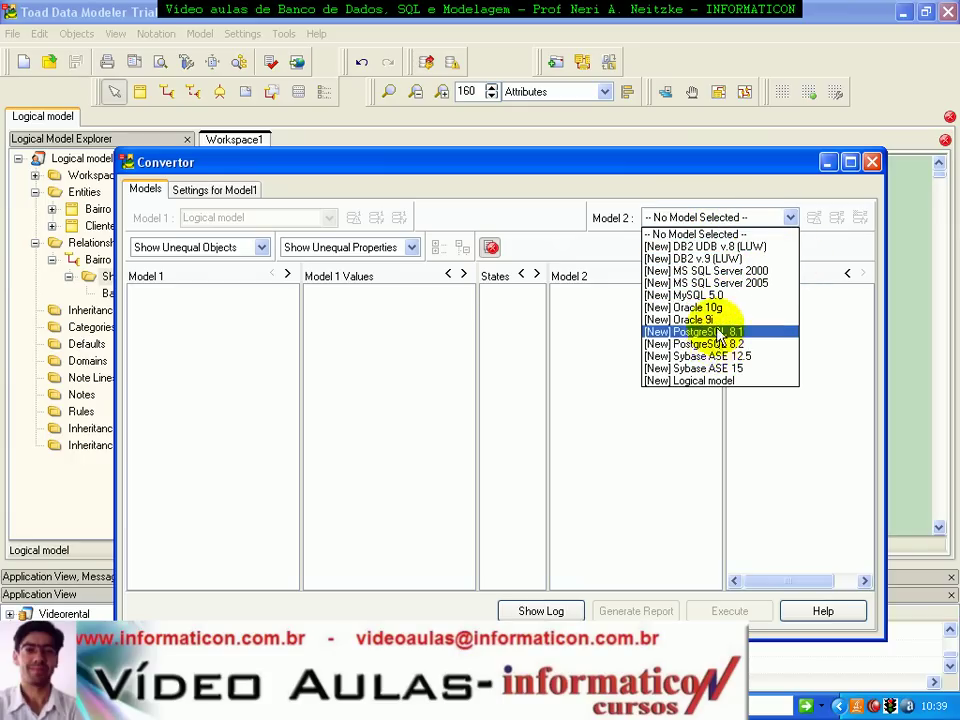
pyautogui.click(724, 284)
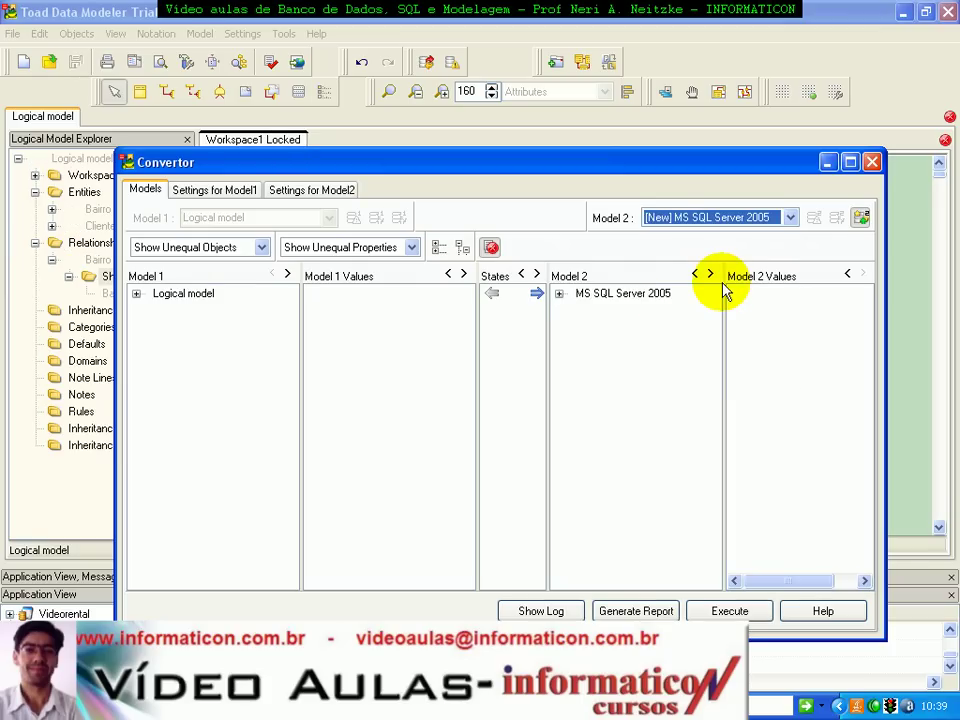
# Step: Review the model comparison down to Bairro's unique identifier and execute the conversion
pyautogui.click(136, 295)
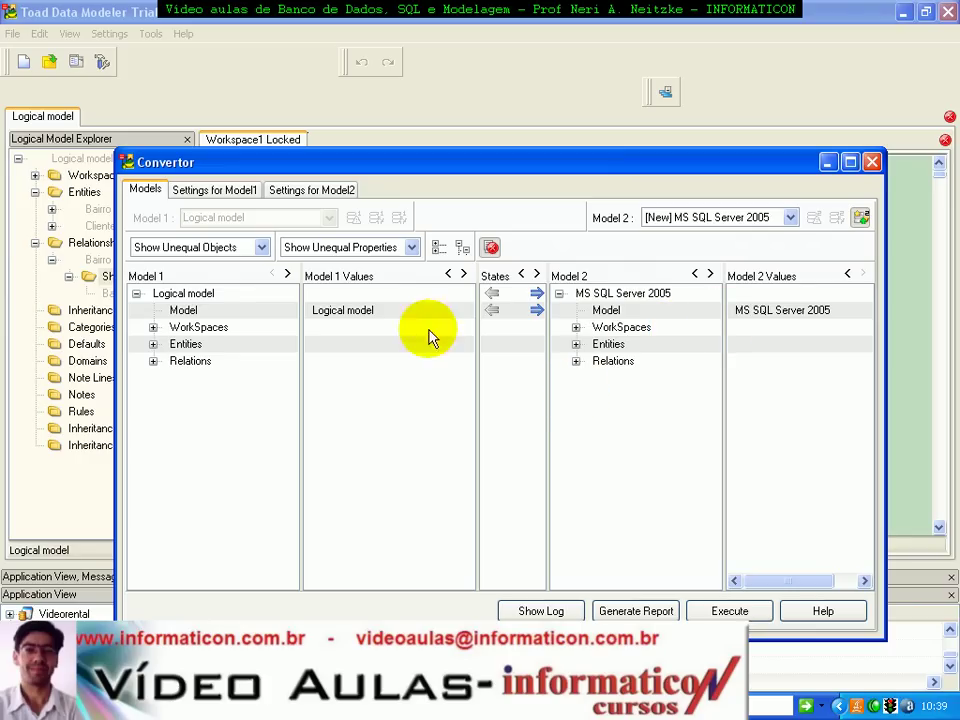
pyautogui.click(576, 344)
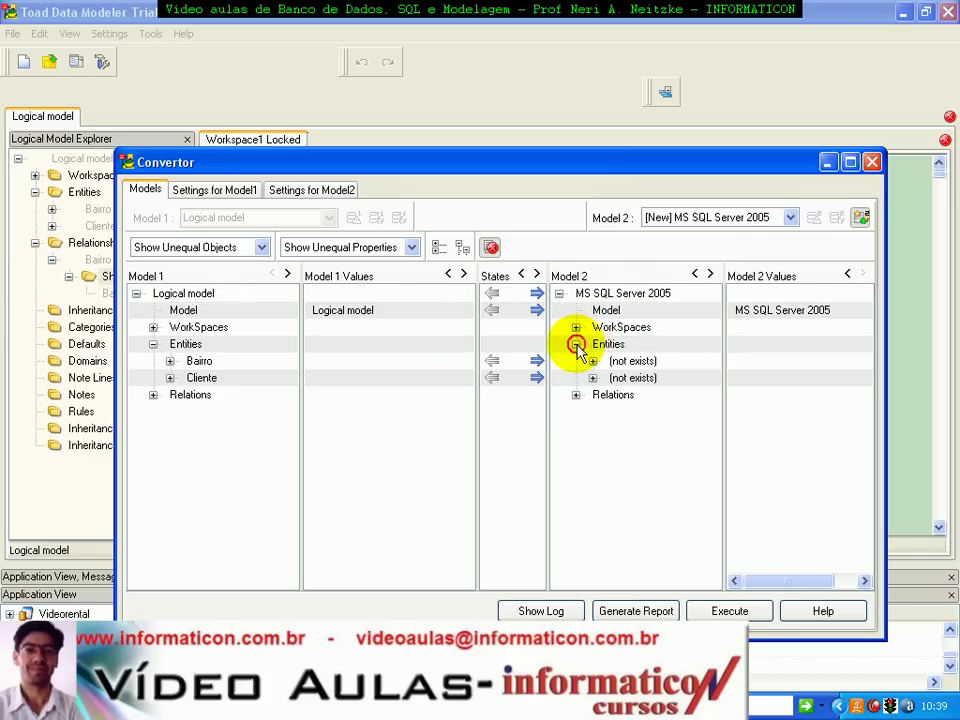
pyautogui.click(593, 361)
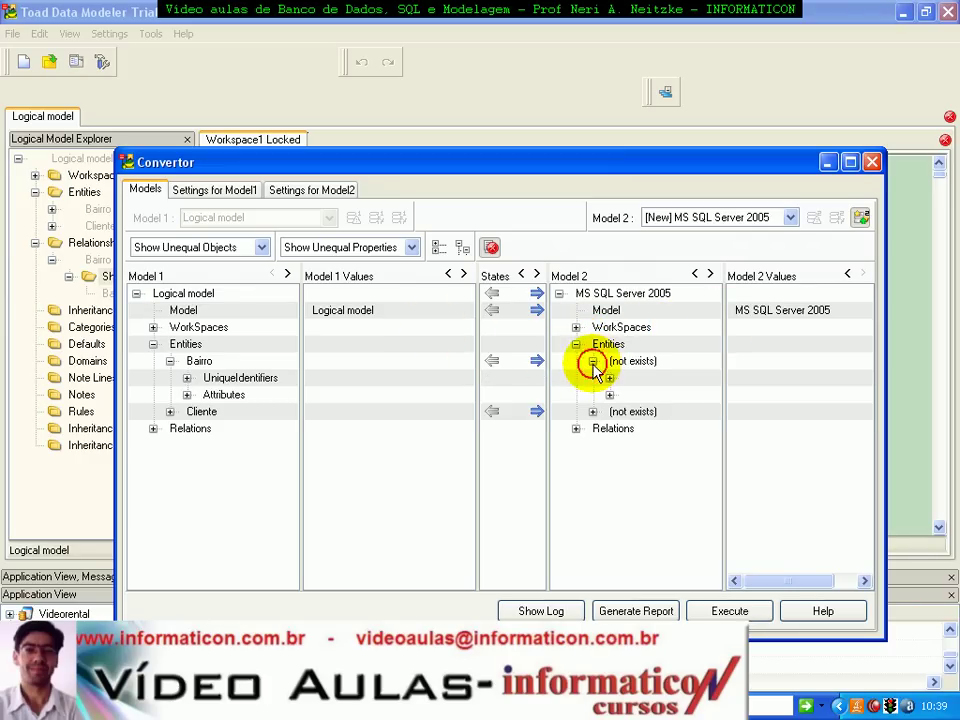
pyautogui.click(610, 379)
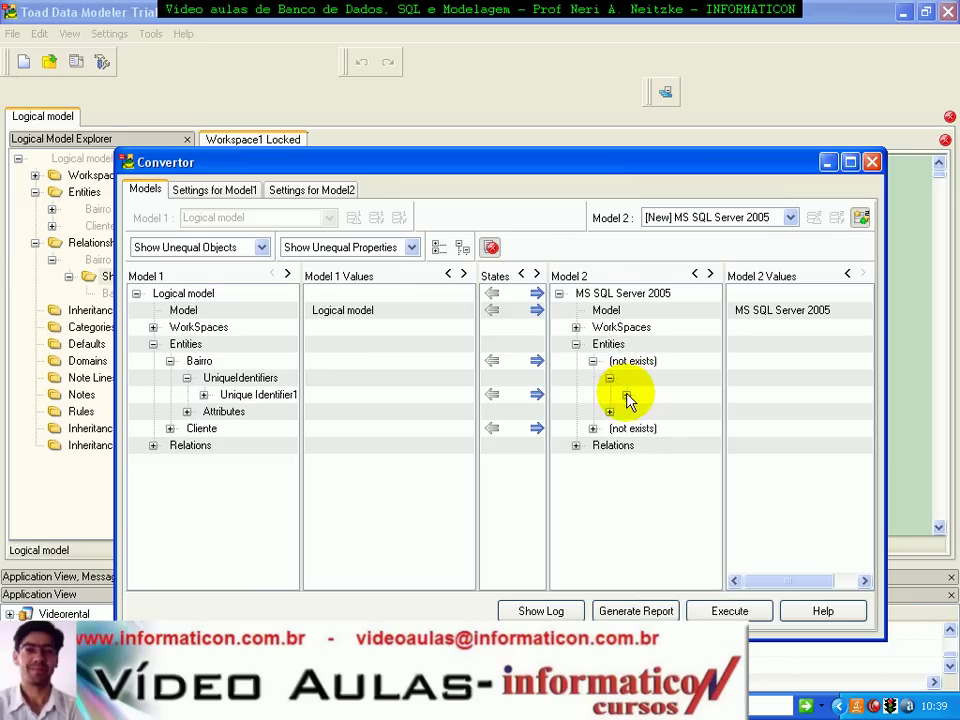
pyautogui.click(626, 394)
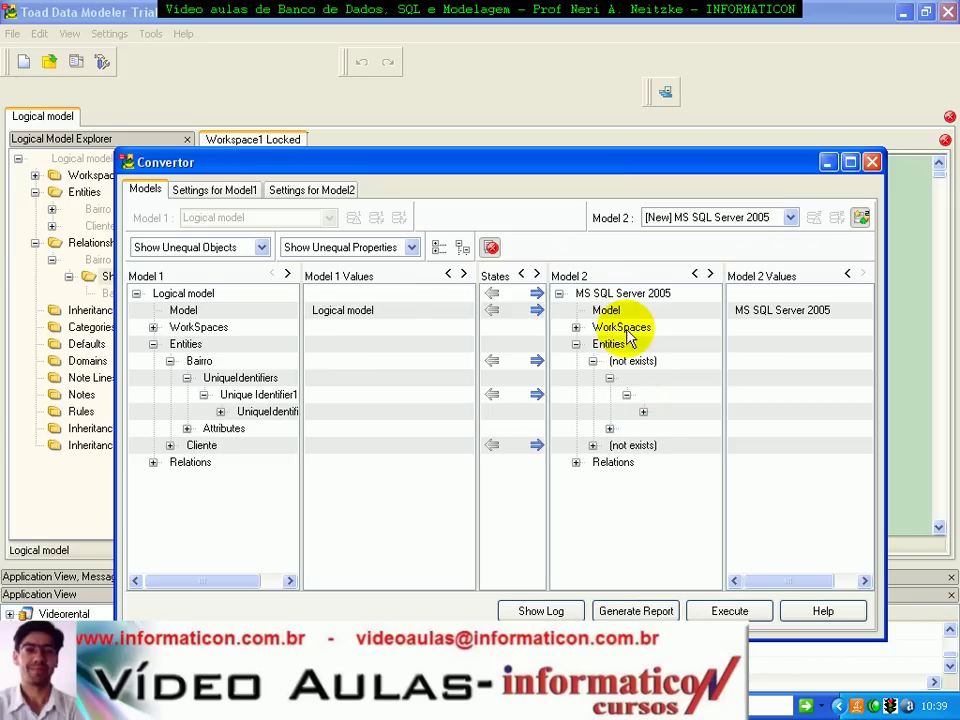
pyautogui.click(729, 611)
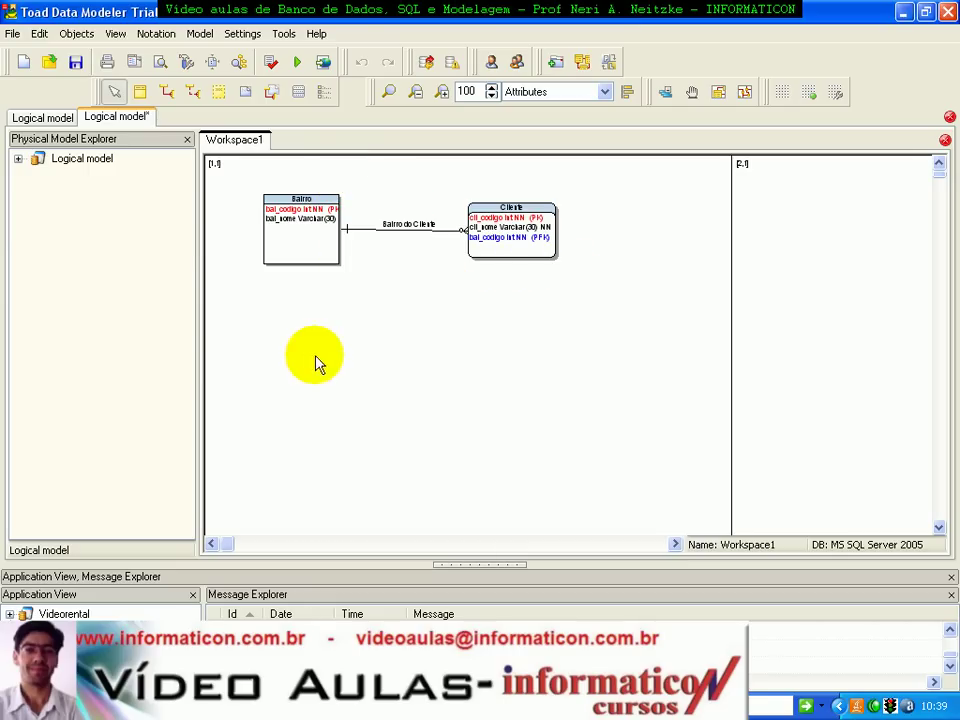
# Step: Widen the Bairro and Cliente entities in the physical diagram to fit their full attribute lines
pyautogui.click(443, 92)
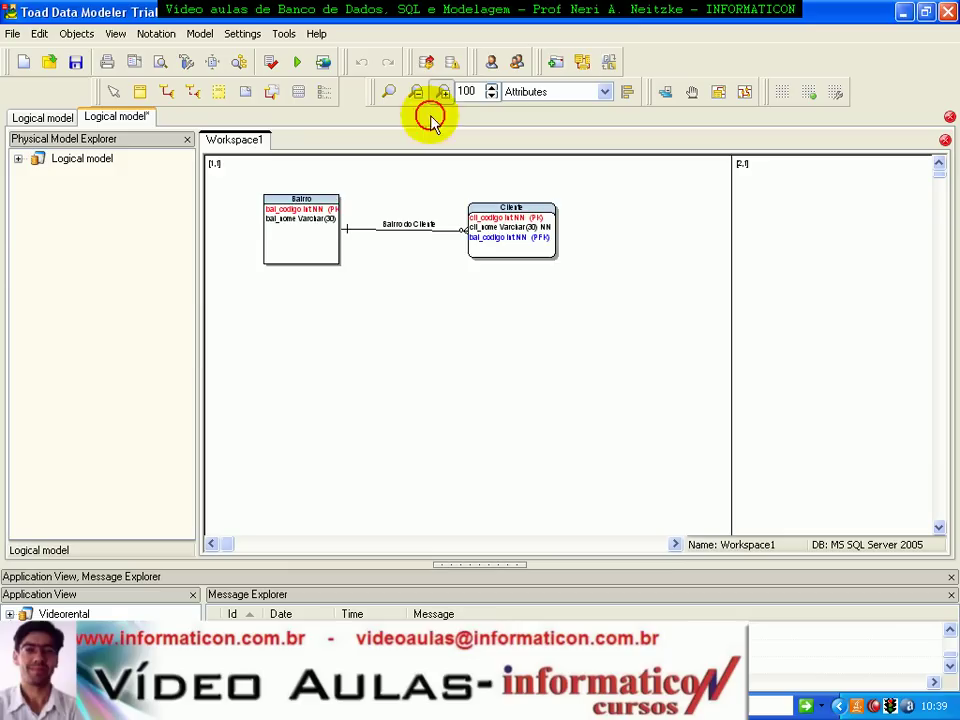
pyautogui.click(386, 214)
pyautogui.click(407, 214)
pyautogui.click(536, 225)
pyautogui.click(555, 233)
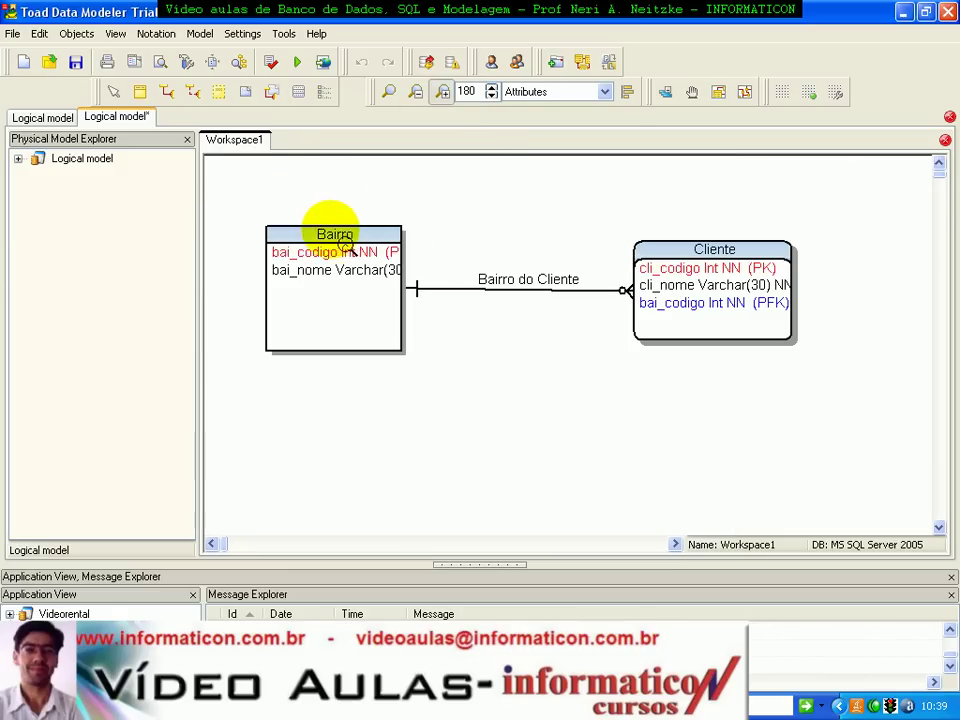
pyautogui.click(143, 95)
pyautogui.click(360, 326)
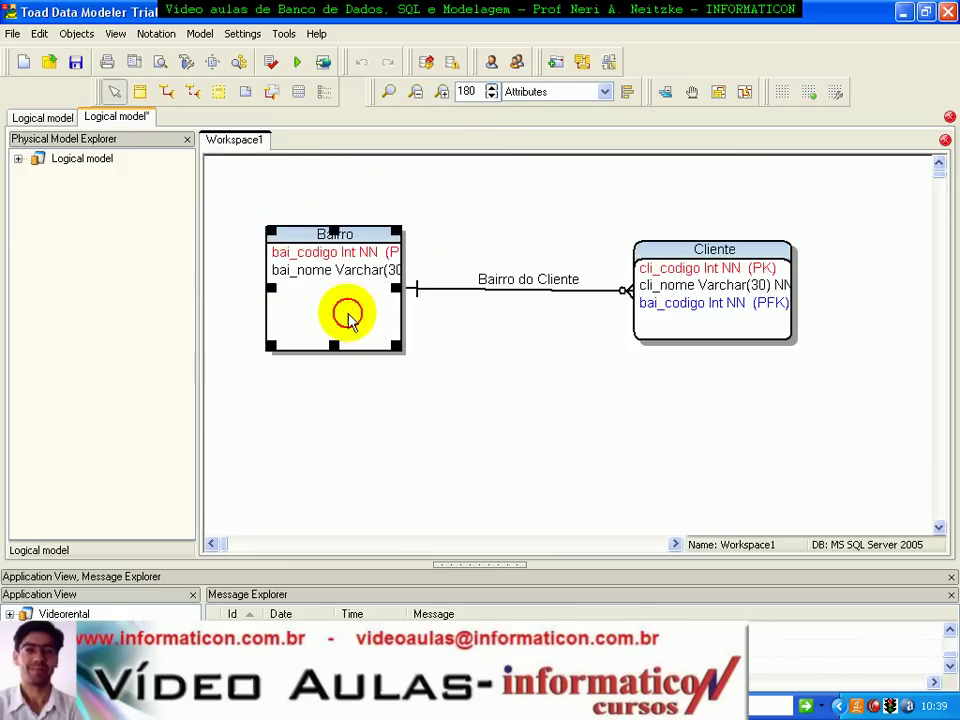
pyautogui.moveTo(270, 288); pyautogui.dragTo(229, 288)
pyautogui.click(789, 307)
pyautogui.moveTo(789, 289); pyautogui.dragTo(890, 292)
pyautogui.click(690, 390)
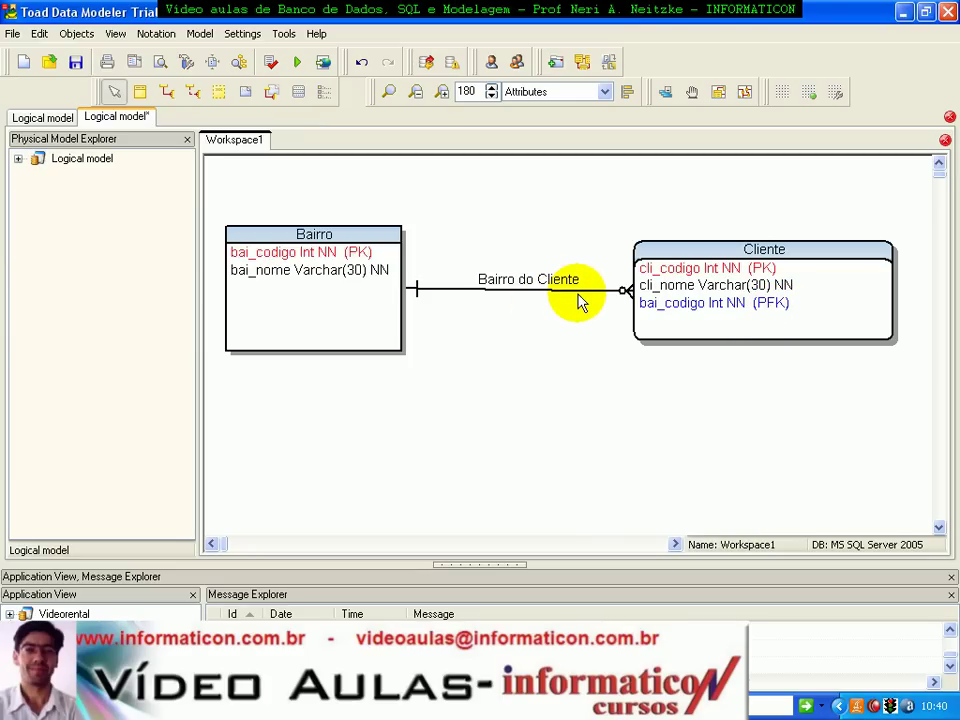
# Step: Examine the attributes, including bai_codigo, and the keys of the Cliente entity in the physical model
pyautogui.click(703, 290)
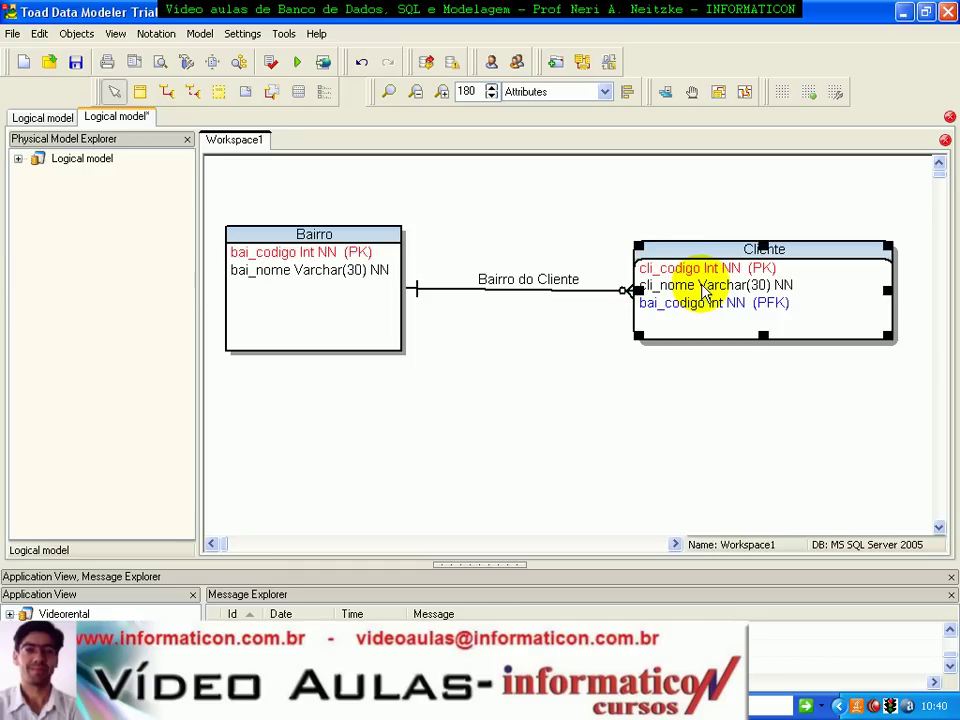
pyautogui.doubleClick(703, 290)
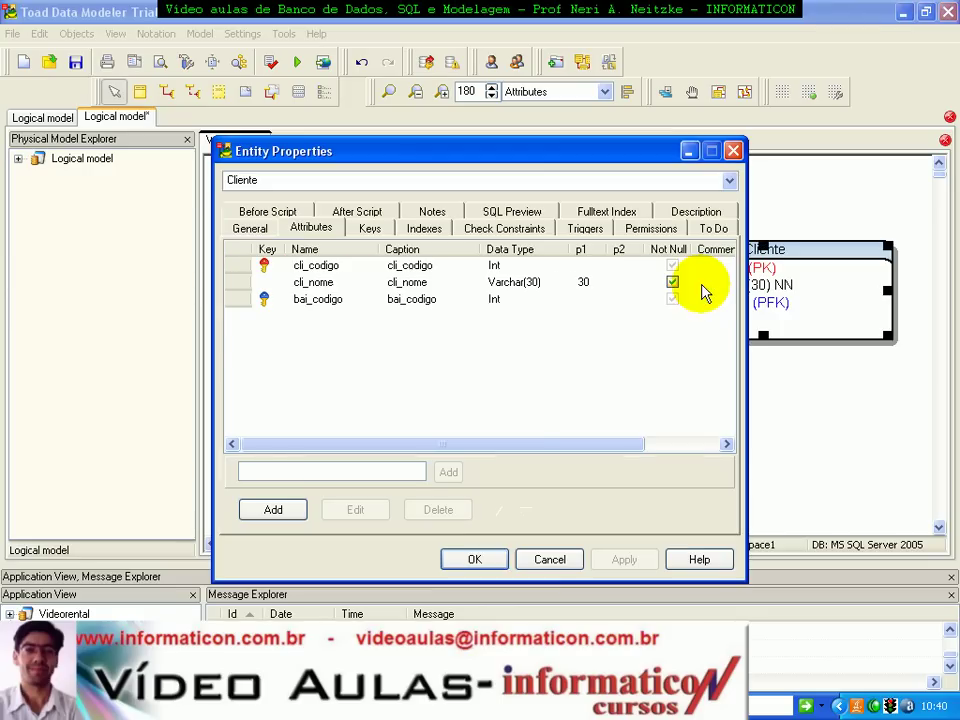
pyautogui.click(328, 303)
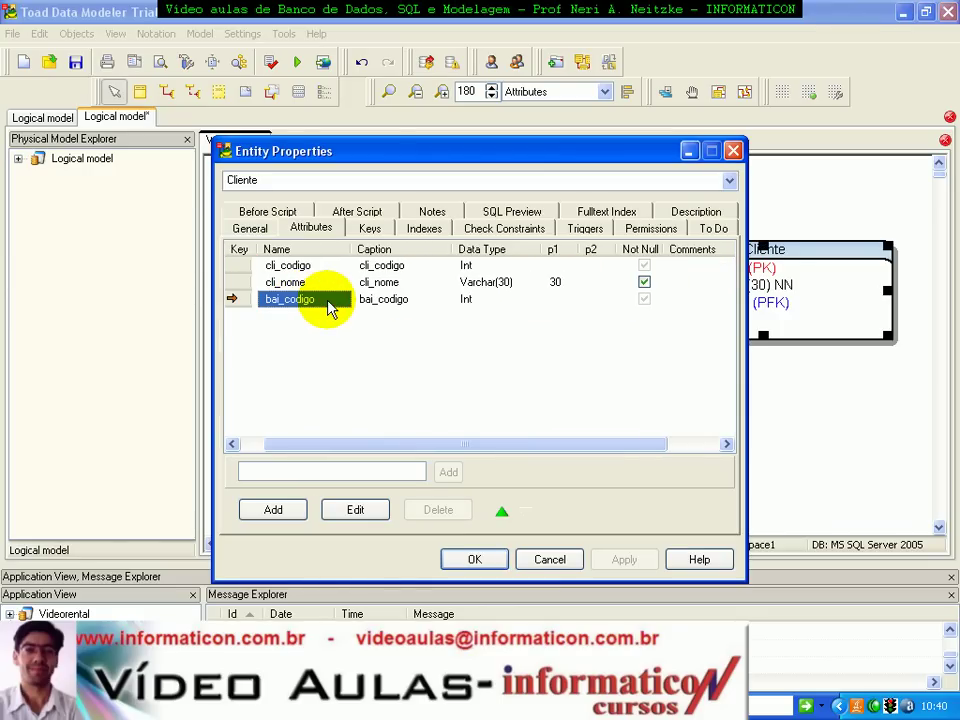
pyautogui.click(369, 227)
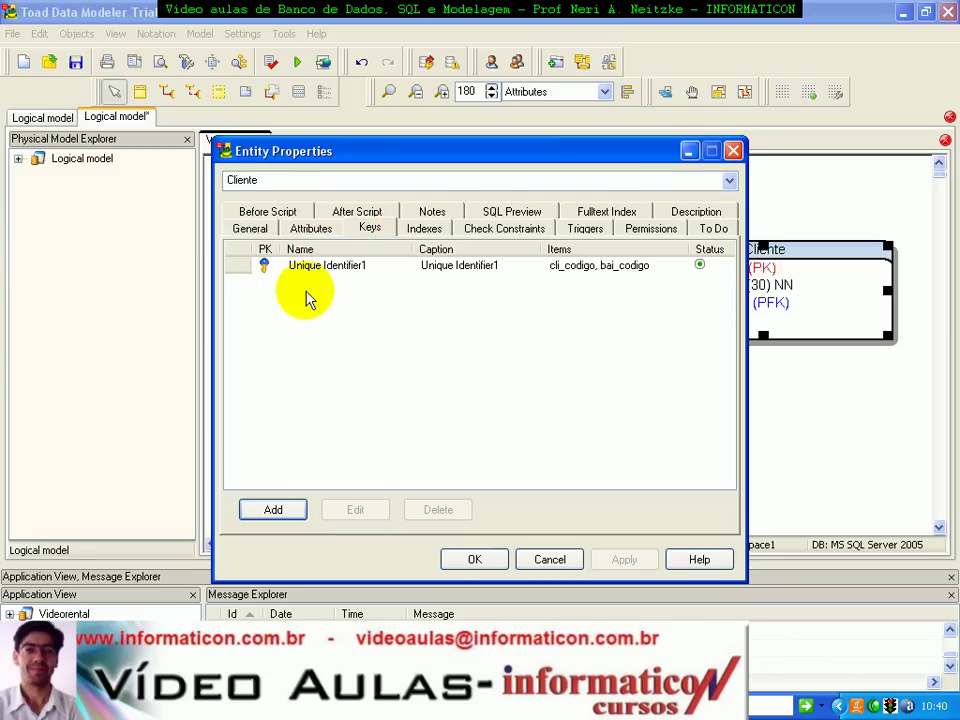
# Step: Try adding an index to the Cliente entity, check its items, and delete the index
pyautogui.click(443, 229)
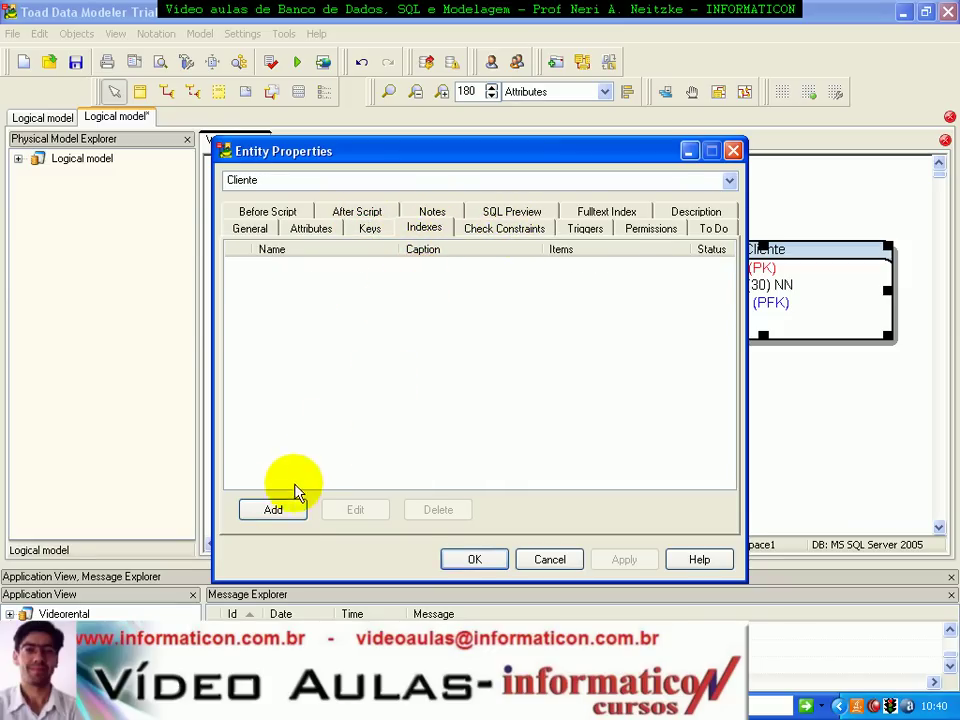
pyautogui.click(287, 509)
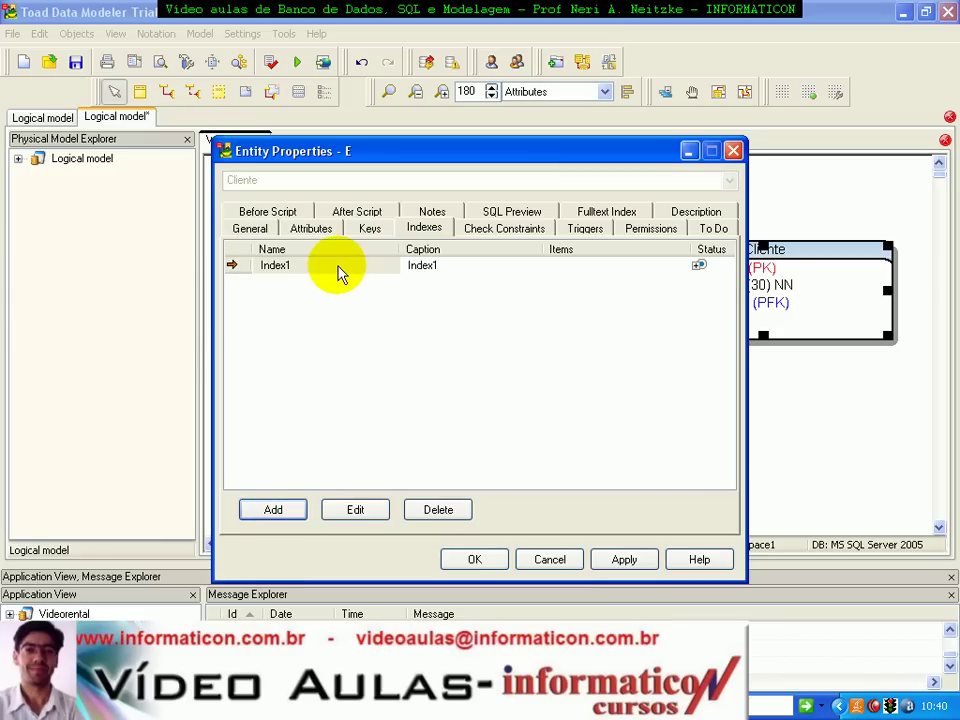
pyautogui.click(607, 270)
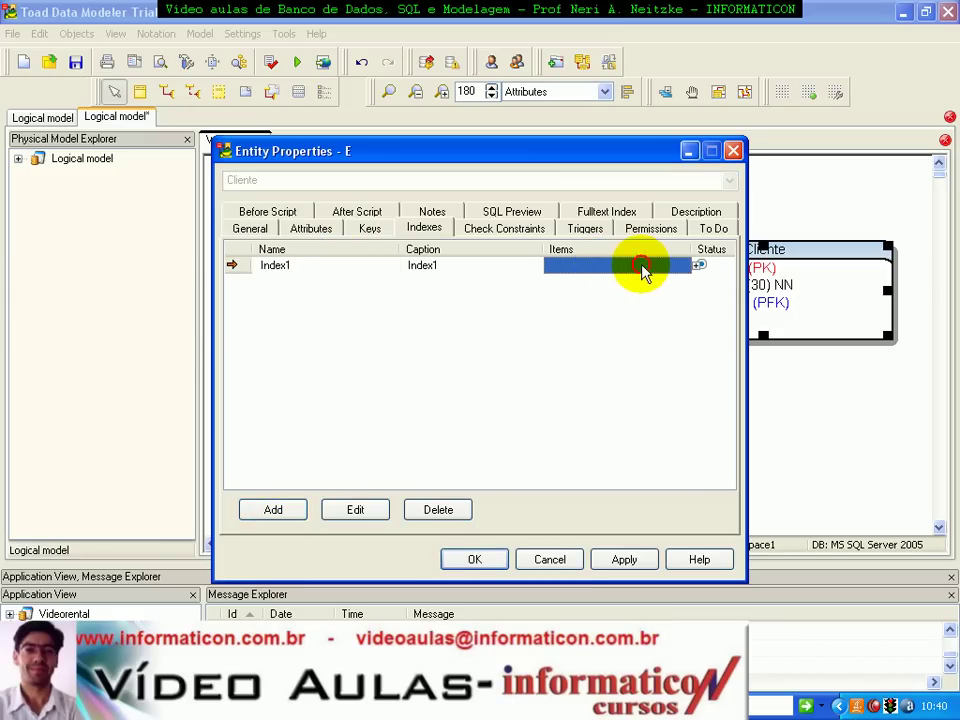
pyautogui.click(643, 270)
pyautogui.click(541, 388)
pyautogui.click(256, 270)
pyautogui.click(438, 509)
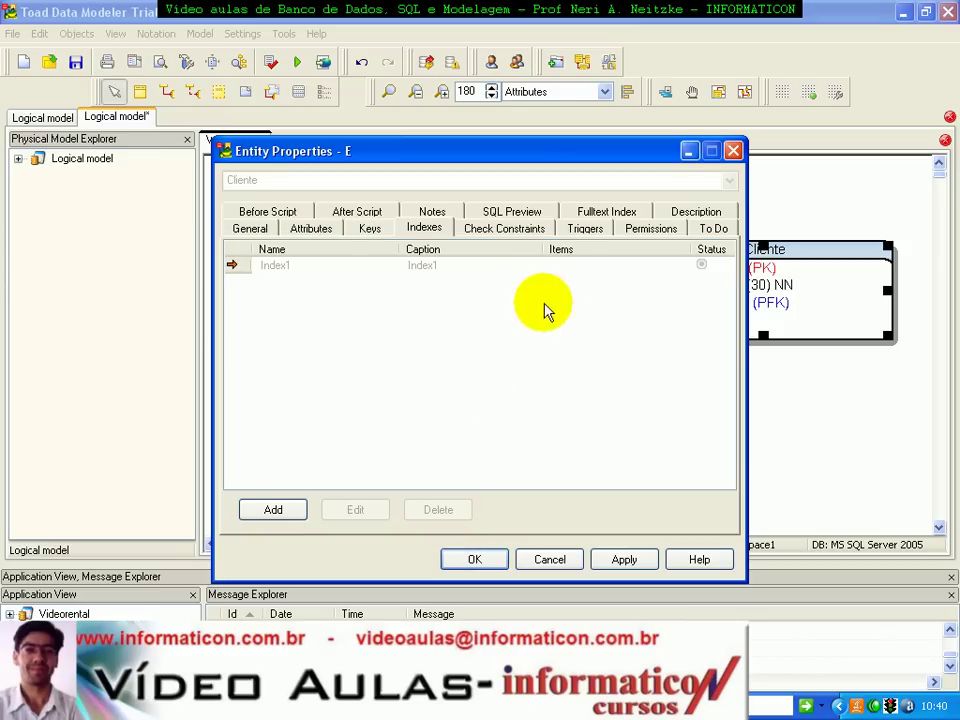
# Step: Review the check constraints and generated SQL of the Cliente entity, and close its properties without saving
pyautogui.click(508, 229)
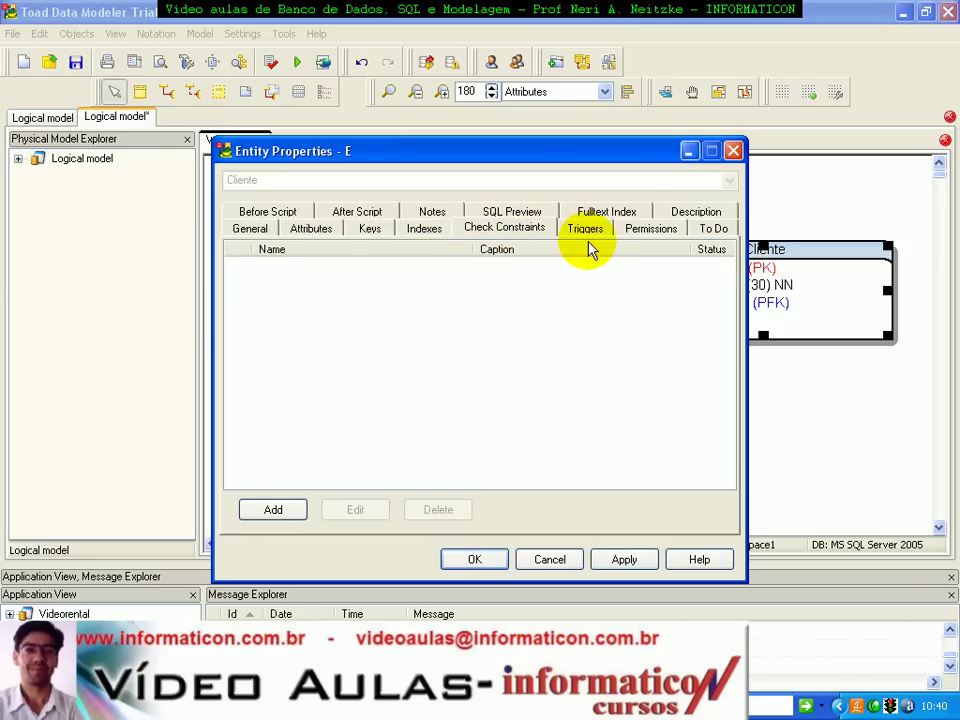
pyautogui.click(510, 212)
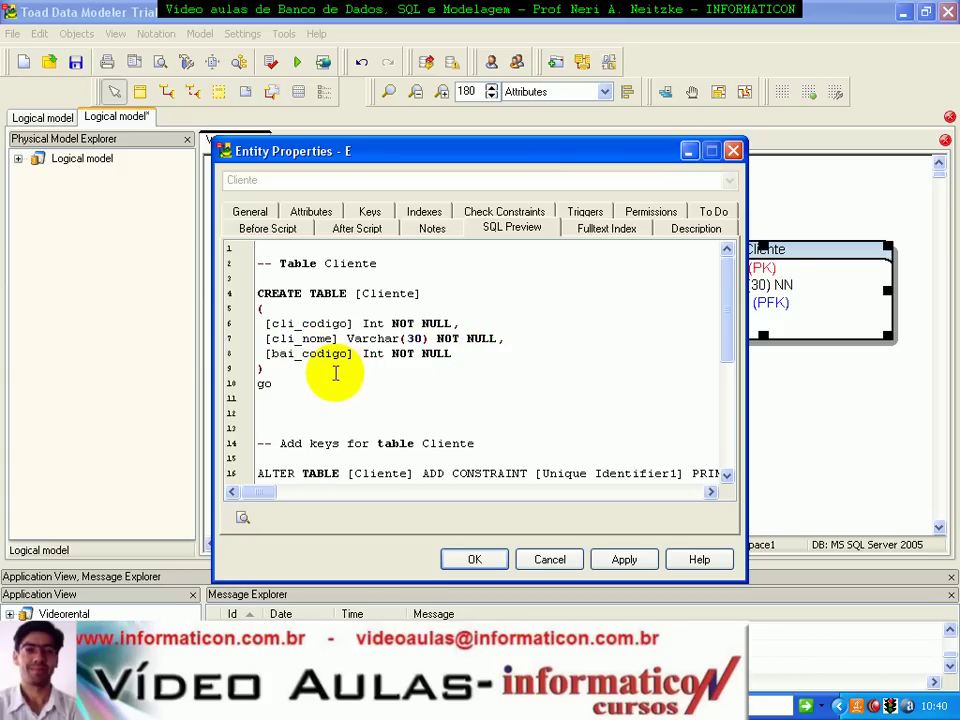
pyautogui.scroll(-2, 433, 371)
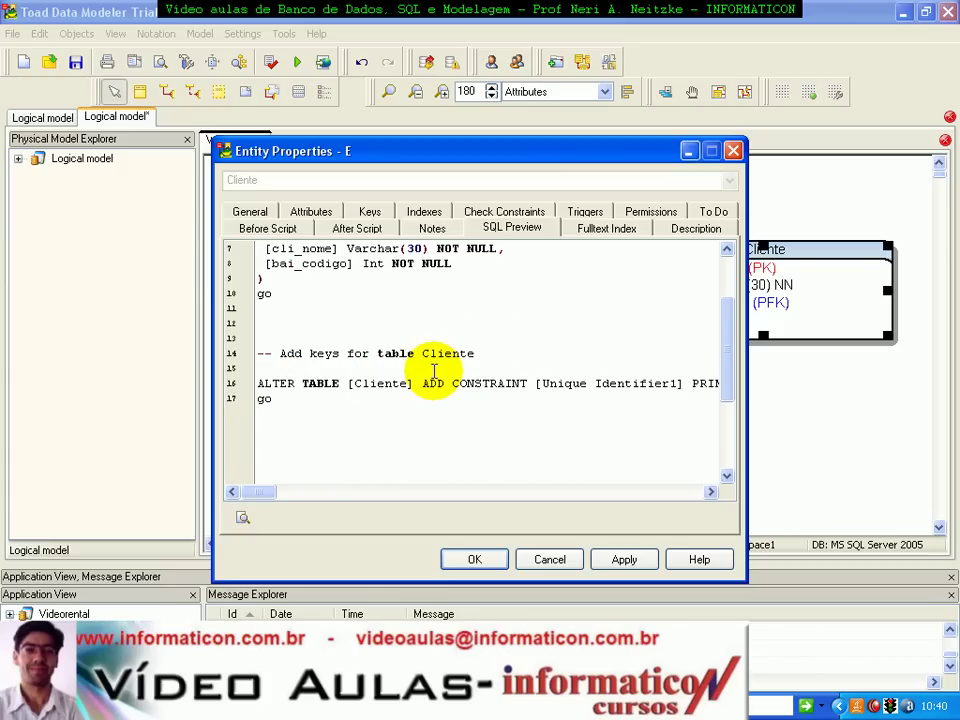
pyautogui.moveTo(293, 403); pyautogui.dragTo(197, 386)
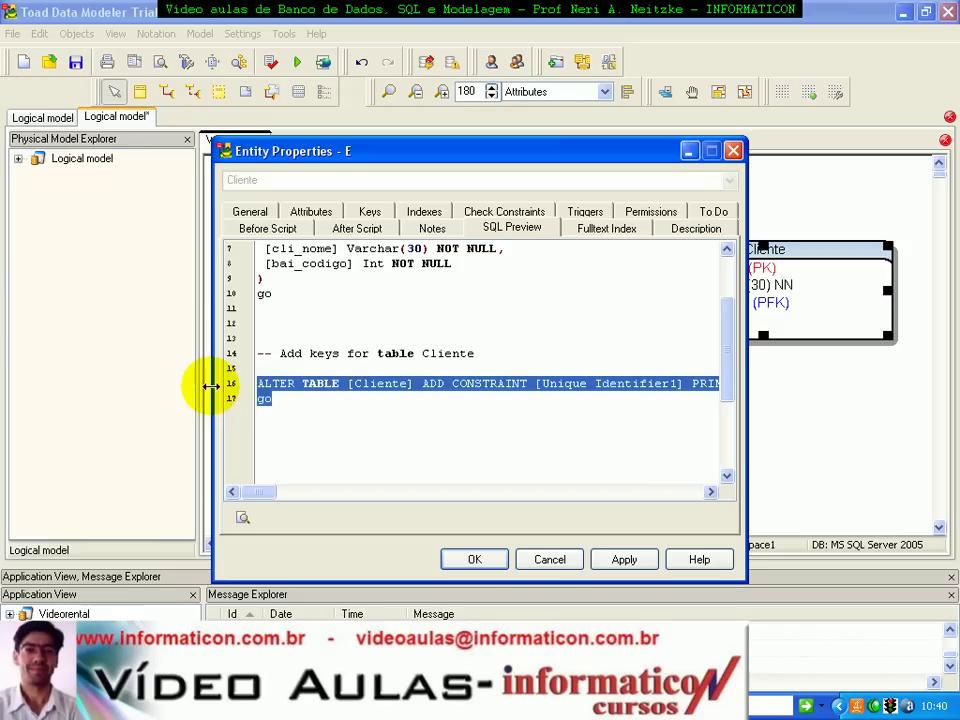
pyautogui.moveTo(255, 492); pyautogui.dragTo(231, 493)
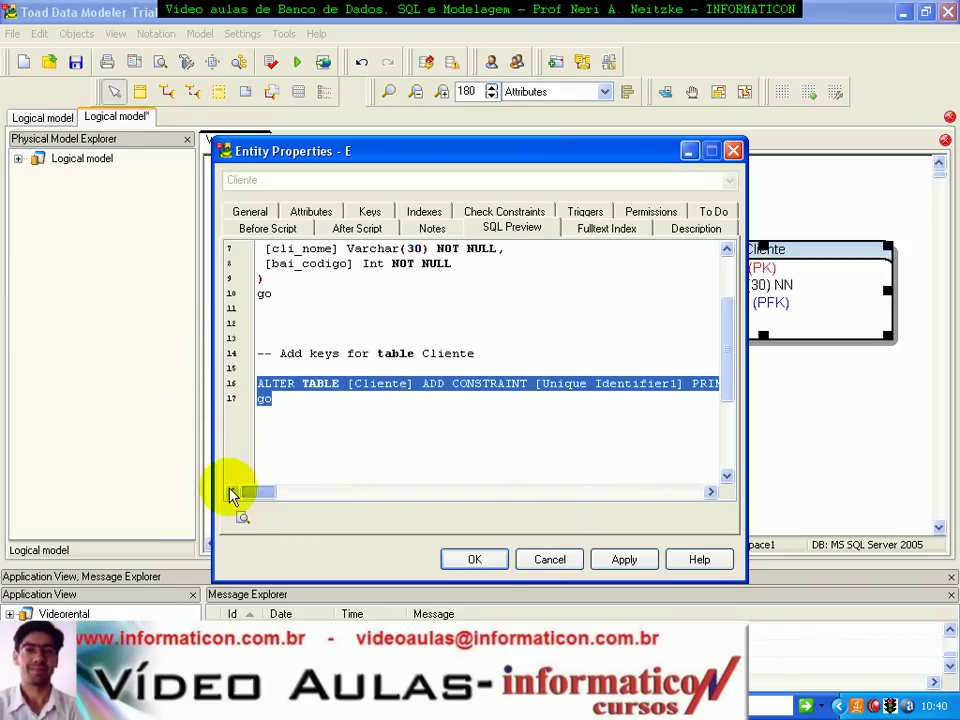
pyautogui.click(548, 560)
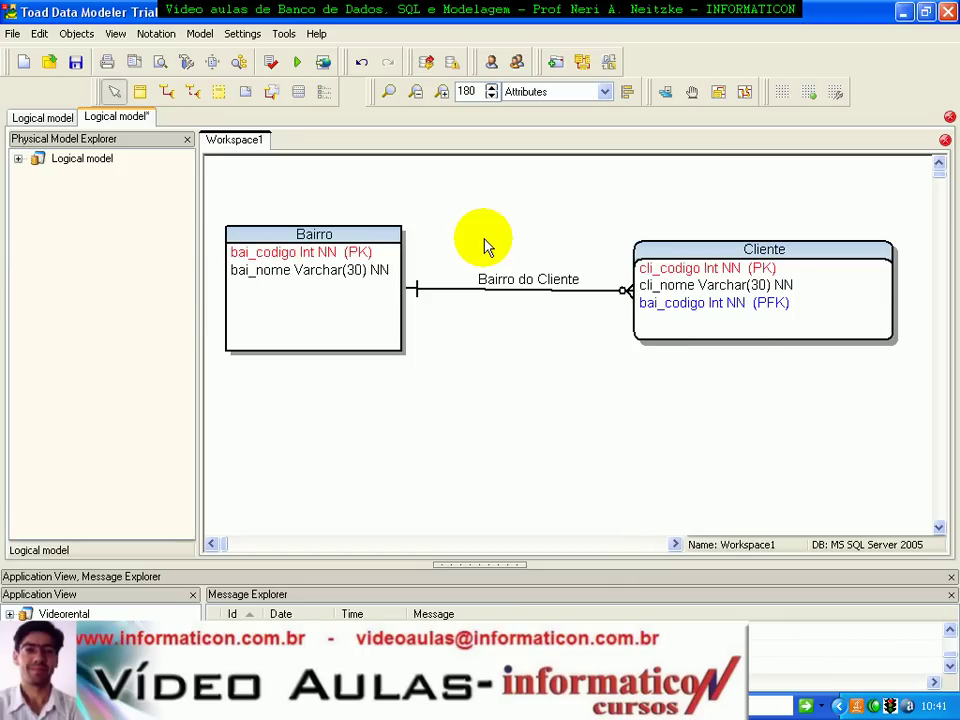
# Step: Start an HTML report of the physical model using Basic HTML Report for PER Model in Inglês (Estados Unidos)
pyautogui.click(205, 34)
pyautogui.click(257, 172)
pyautogui.click(314, 164)
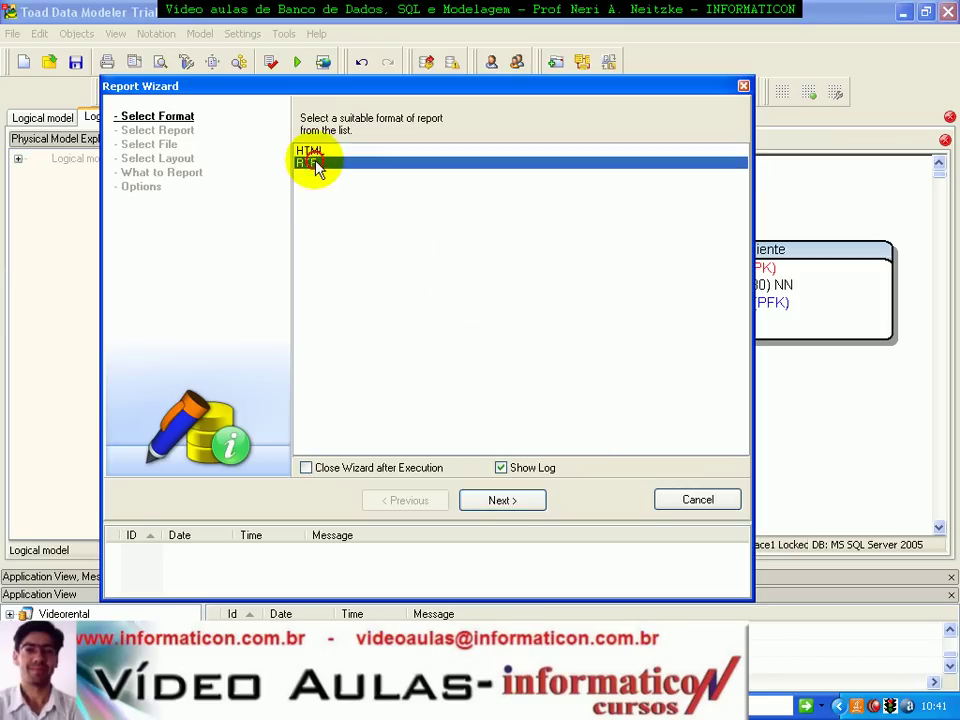
pyautogui.click(347, 151)
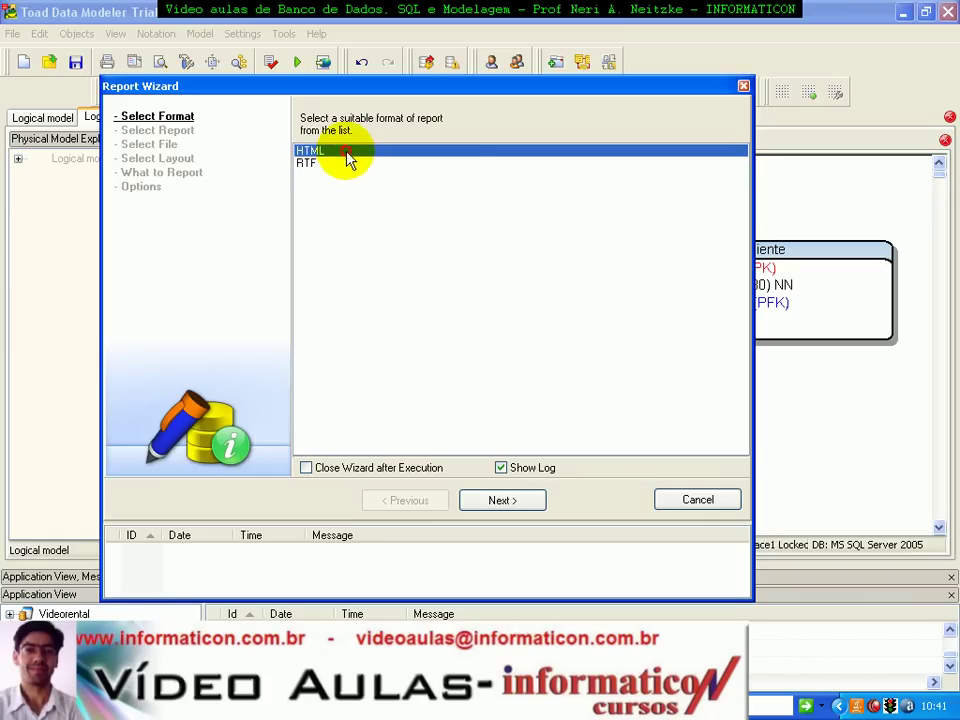
pyautogui.click(530, 507)
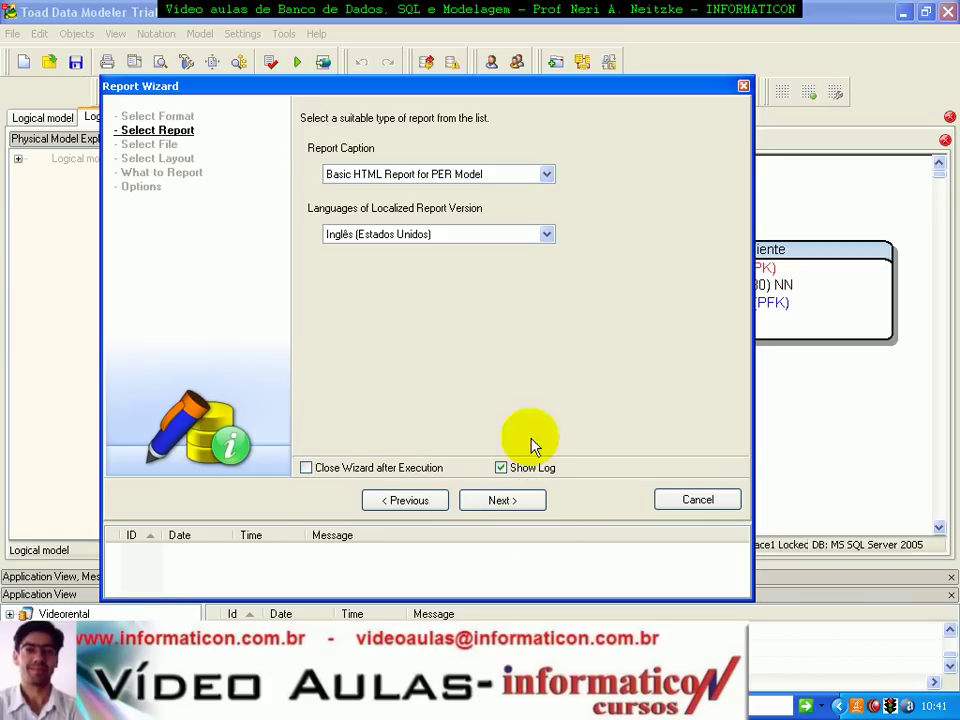
pyautogui.click(504, 503)
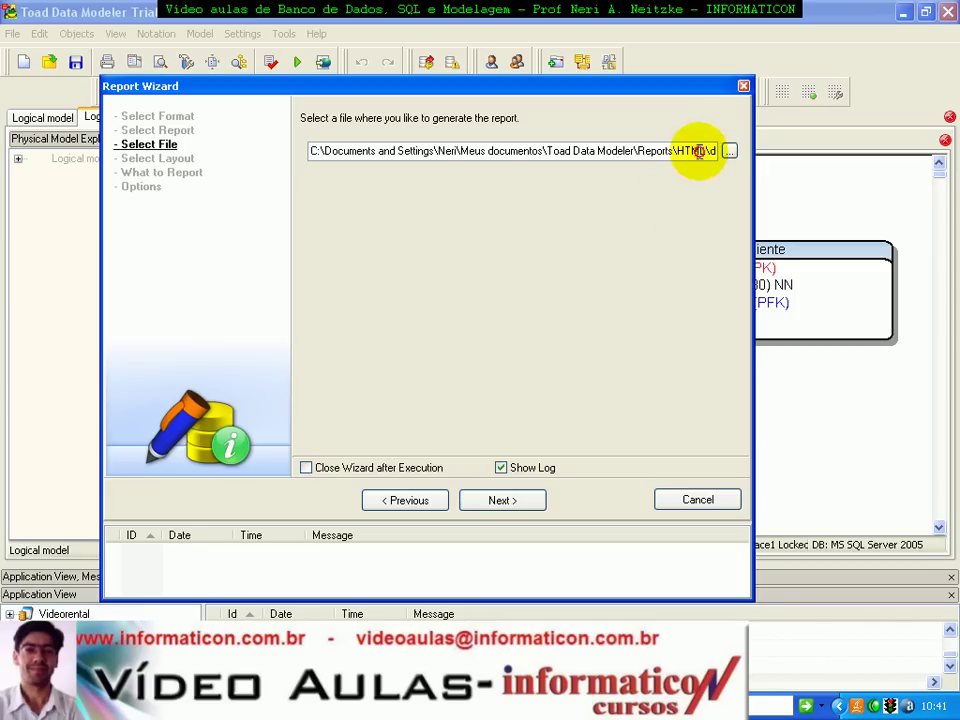
# Step: Set the report file to neri_doc.html in the quest software toad folder, keeping the Frameless layout and default CSS style
pyautogui.hotkey('ctrl', 'a')
pyautogui.hotkey('ctrl', 'v')
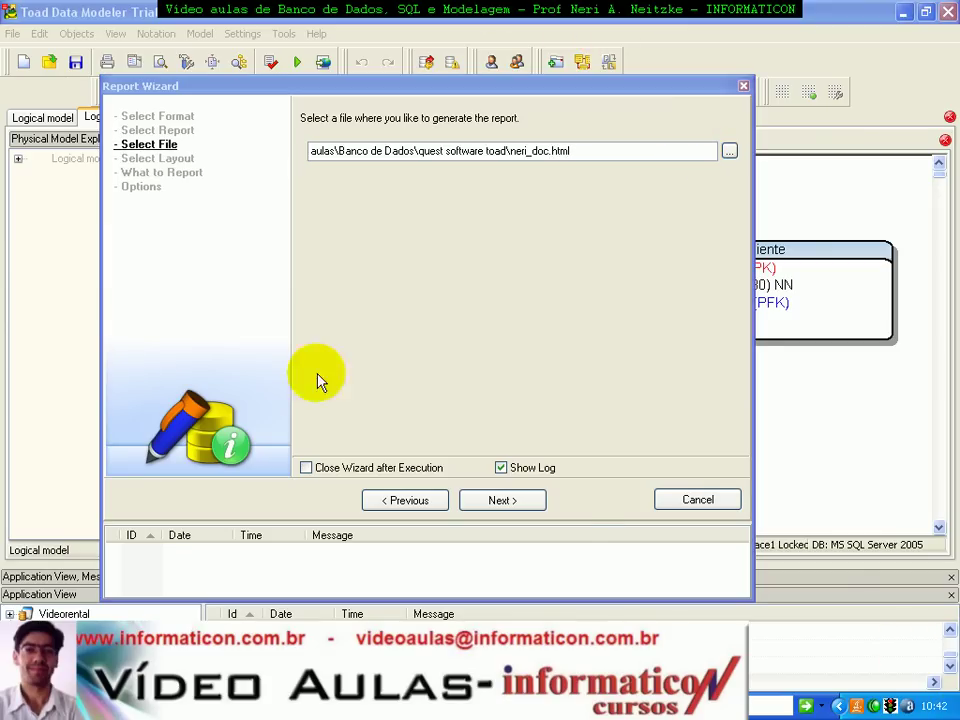
pyautogui.click(538, 501)
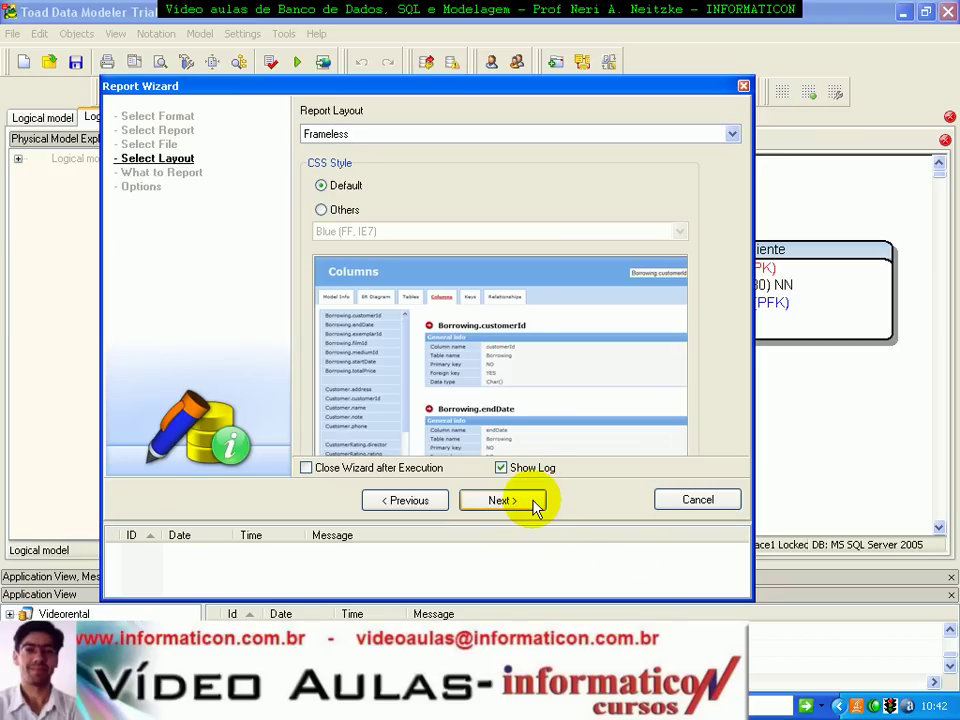
pyautogui.click(538, 501)
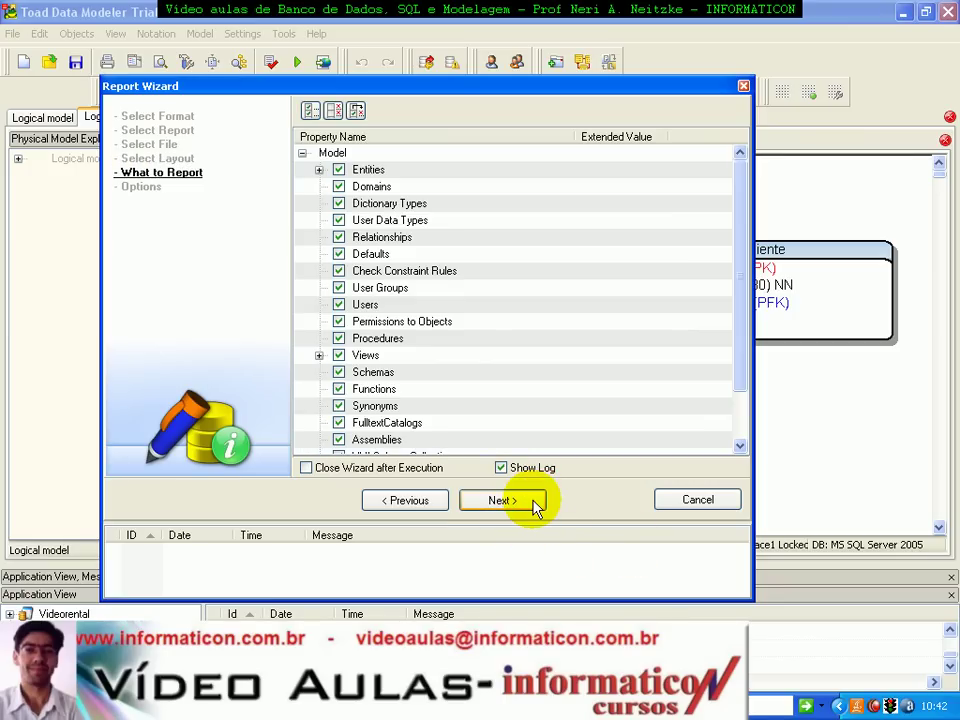
# Step: Generate the HTML report with all listed objects and the default options for Workspace1, and open the finished report
pyautogui.click(538, 505)
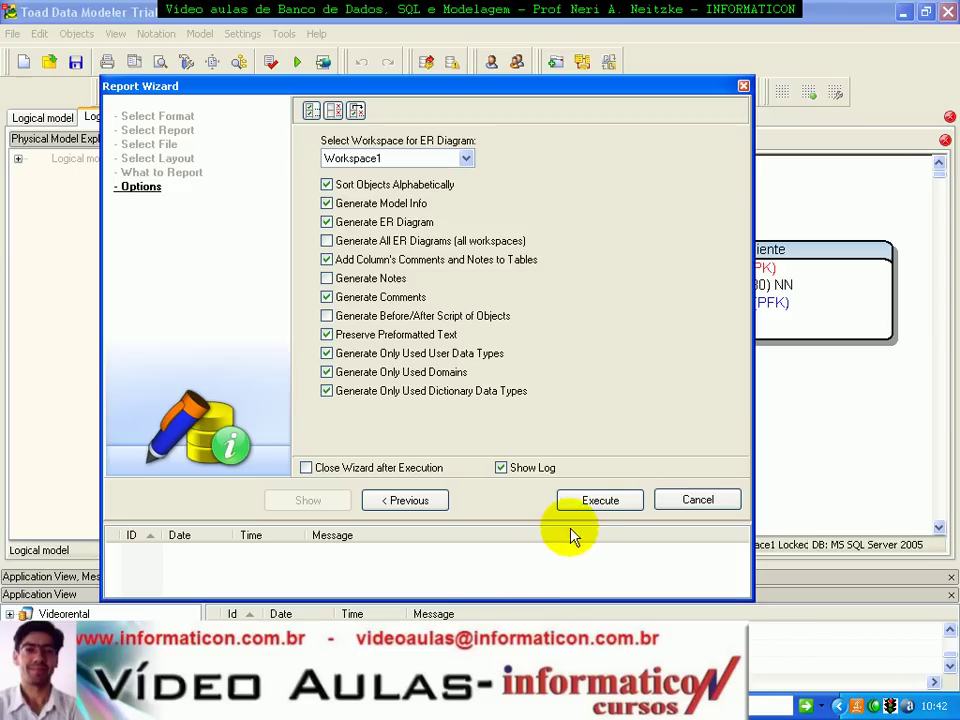
pyautogui.click(590, 502)
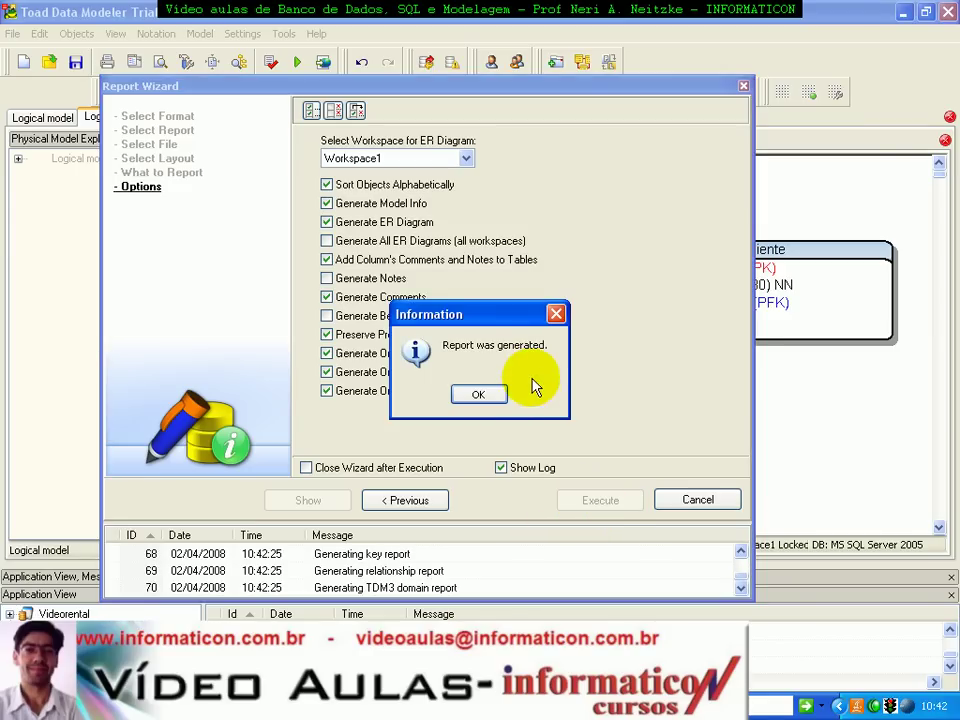
pyautogui.click(478, 394)
pyautogui.click(312, 504)
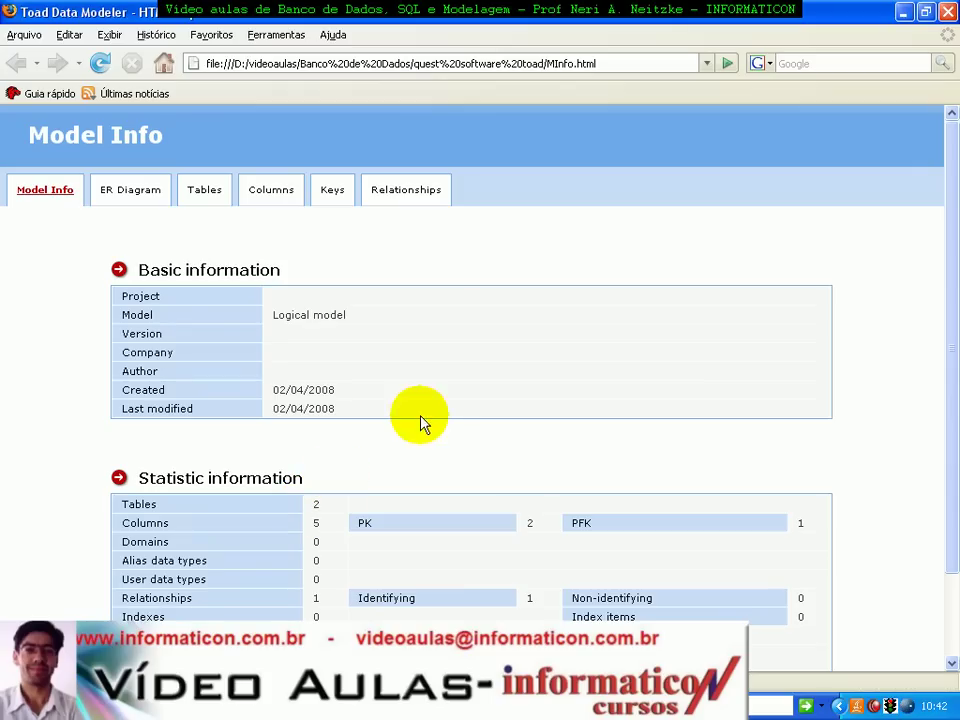
# Step: Review the report's model information and ER diagram, and follow the diagram's Bairro entity to its table details
pyautogui.scroll(-2, 443, 432)
pyautogui.scroll(2, 443, 432)
pyautogui.click(131, 194)
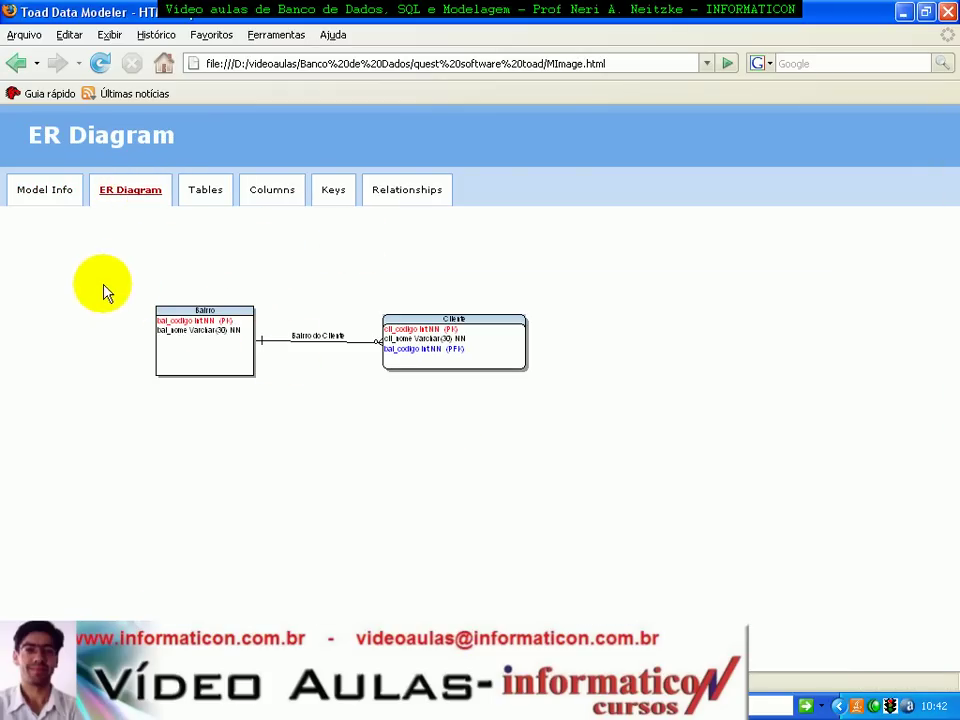
pyautogui.click(167, 317)
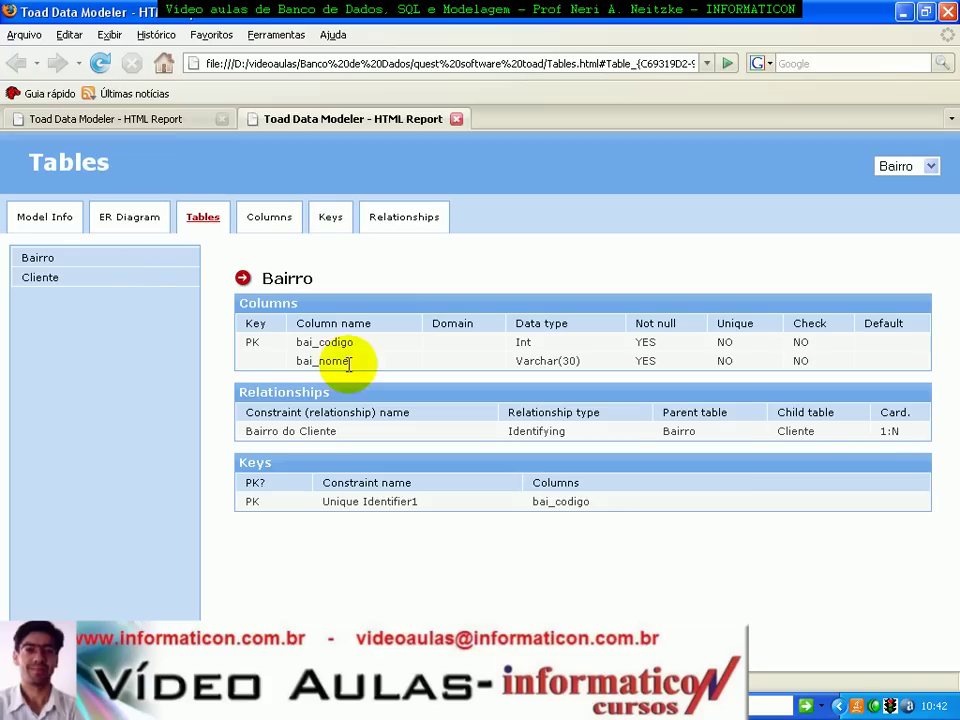
pyautogui.click(133, 220)
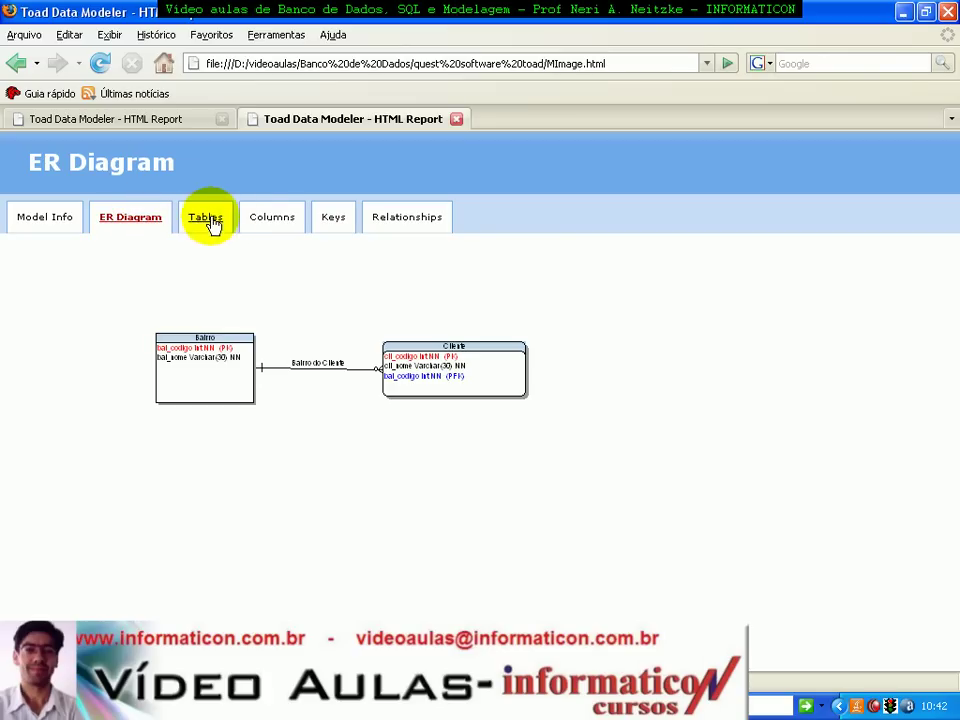
# Step: Review the Tables, Columns, Keys and Relationships sections of the HTML report
pyautogui.click(212, 220)
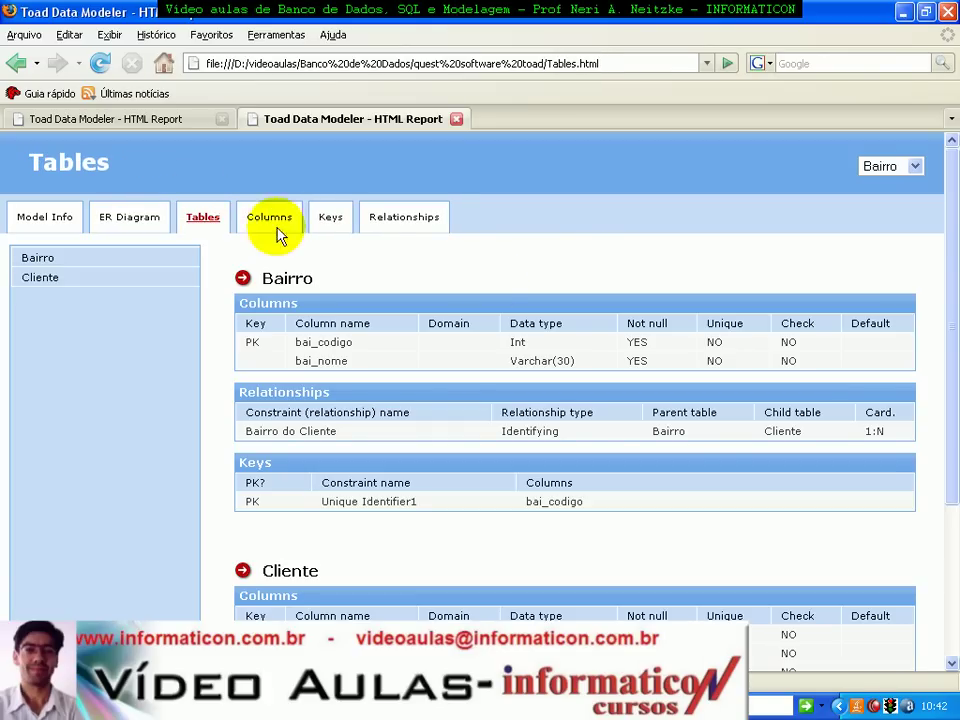
pyautogui.click(284, 222)
pyautogui.scroll(-2, 489, 296)
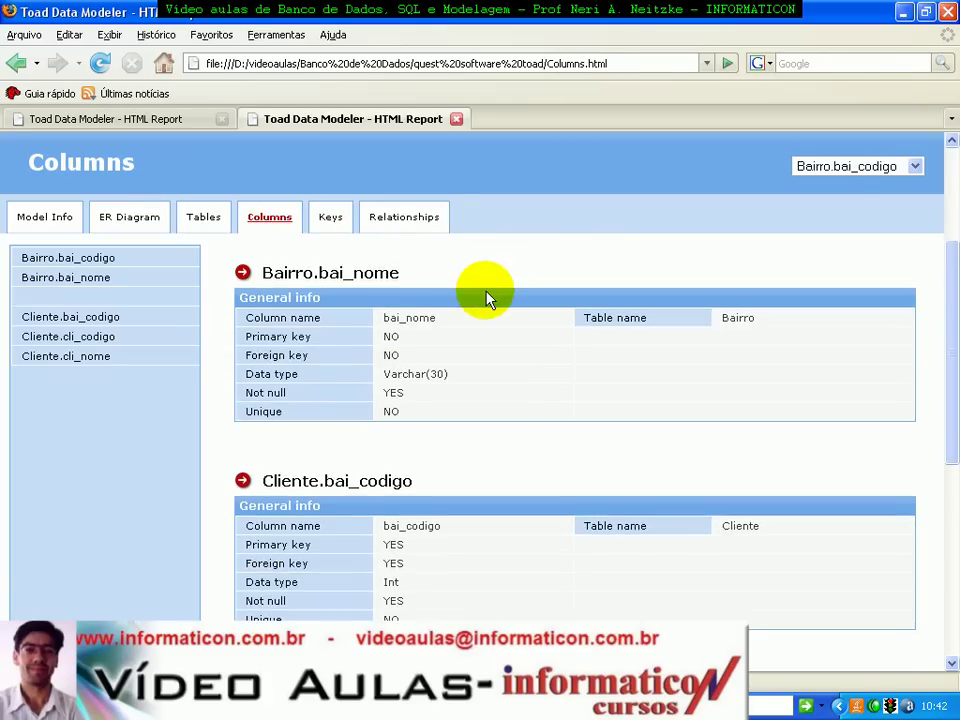
pyautogui.scroll(2, 470, 298)
pyautogui.click(328, 217)
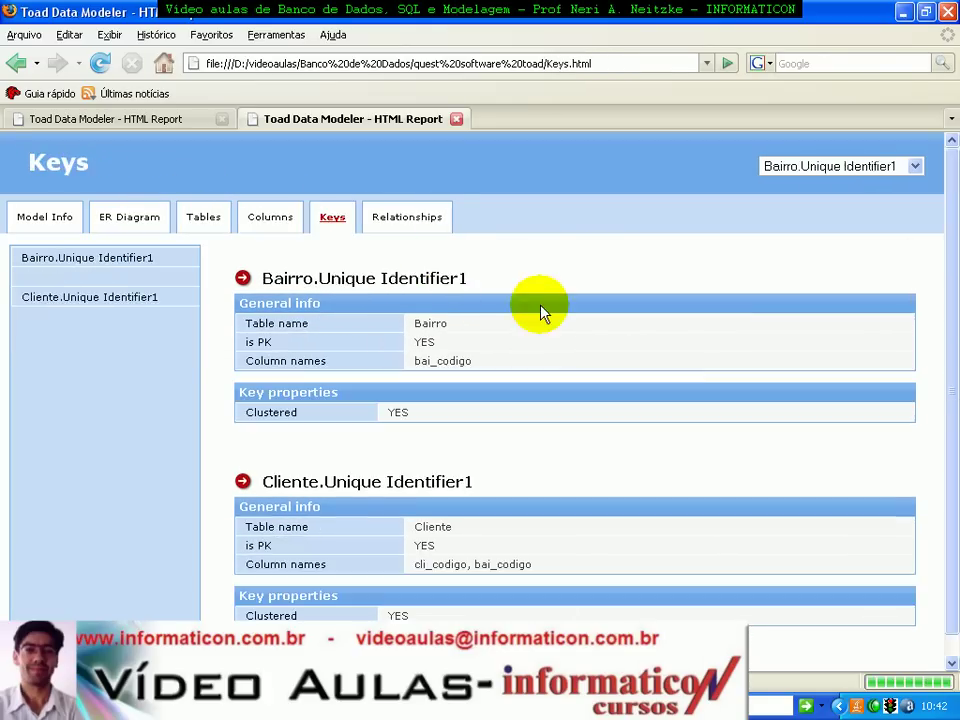
pyautogui.scroll(-1, 500, 290)
pyautogui.scroll(1, 546, 313)
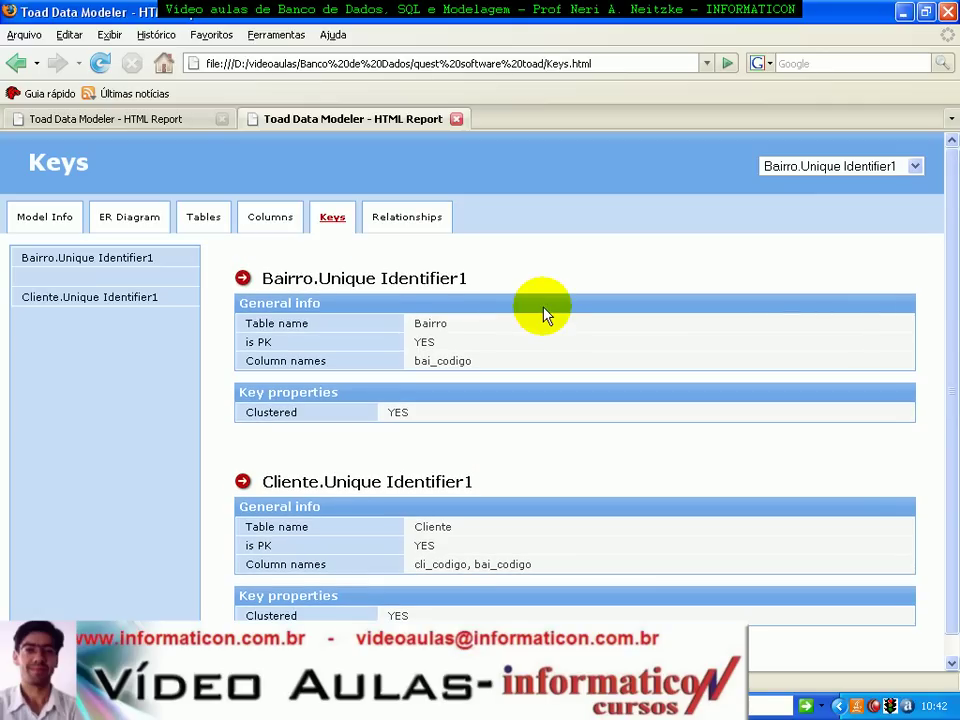
pyautogui.click(388, 220)
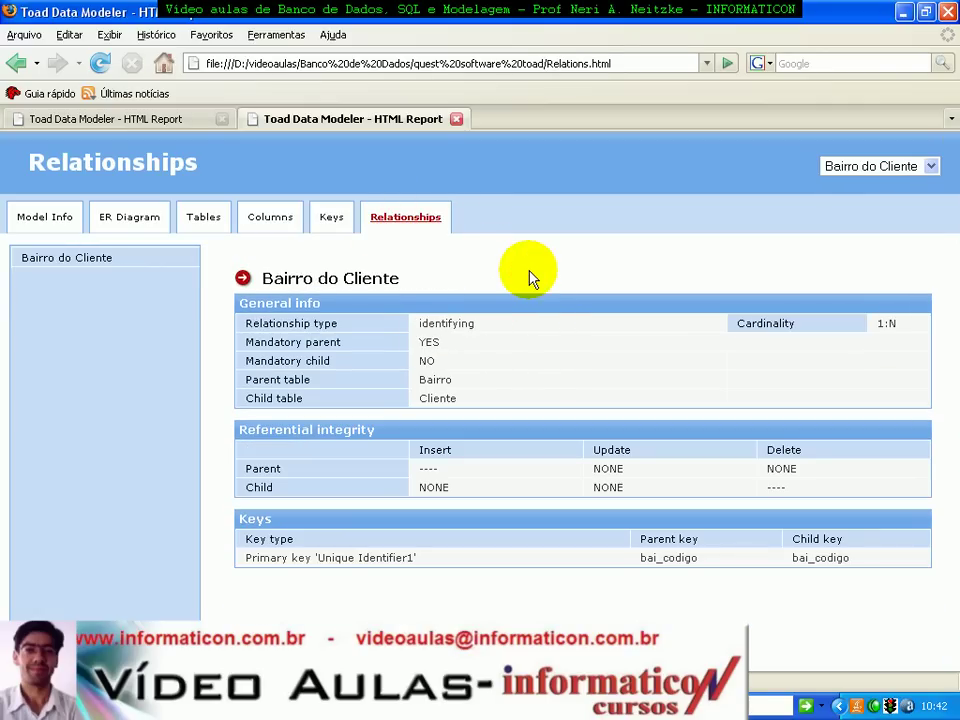
# Step: Examine the Bairro and Cliente table details and their relationship's cardinality in the report, and return to Toad Data Modeler to close the report wizard
pyautogui.click(207, 220)
pyautogui.scroll(-3, 417, 498)
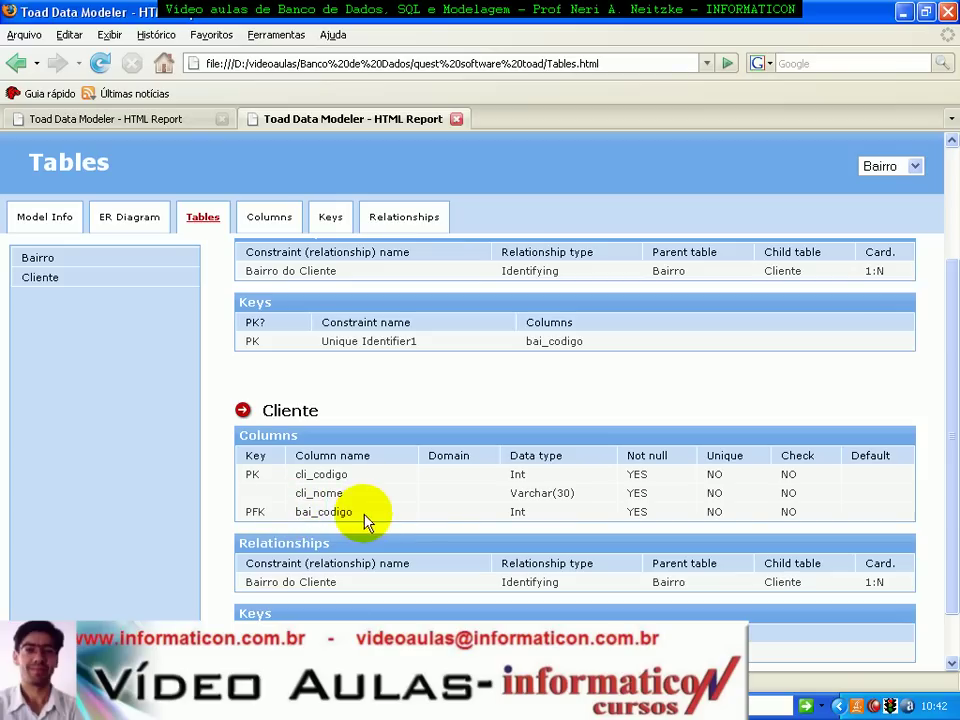
pyautogui.scroll(-1, 410, 502)
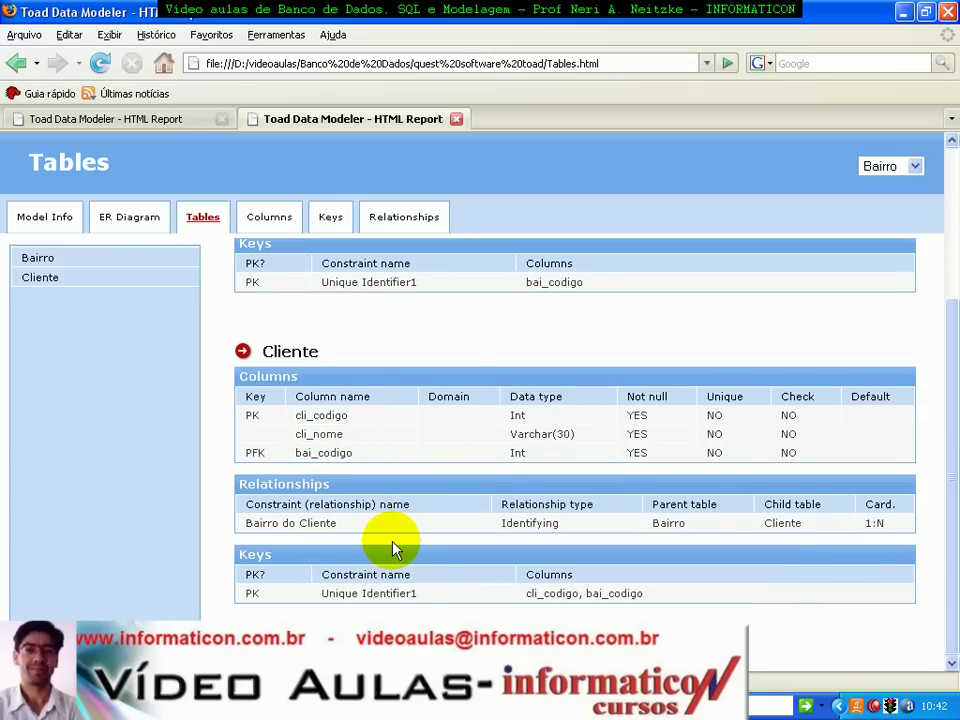
pyautogui.scroll(4, 355, 592)
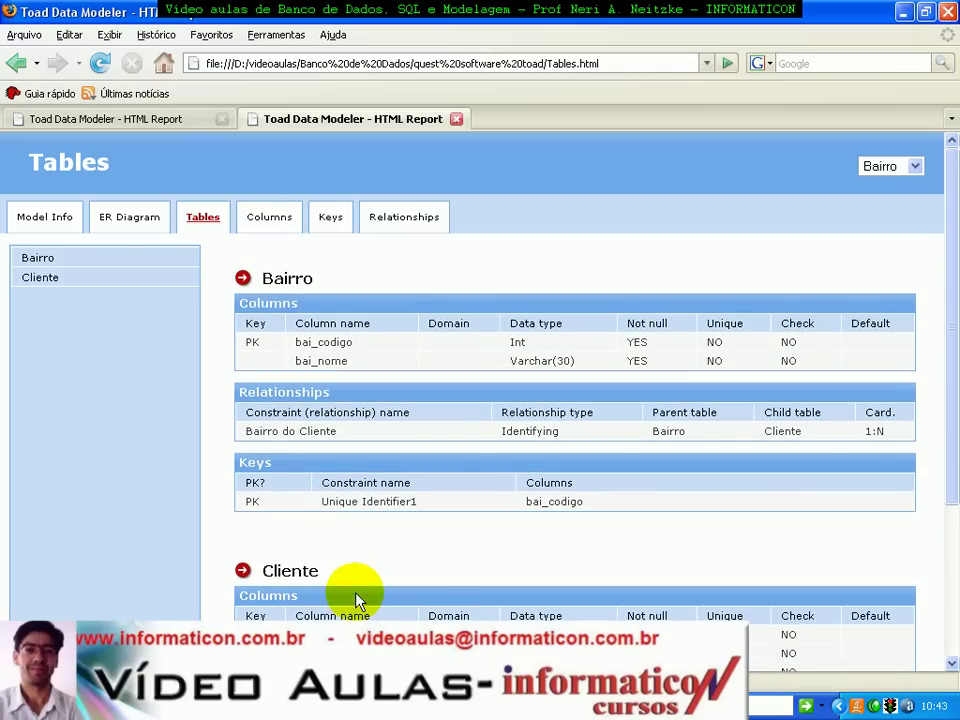
pyautogui.doubleClick(873, 432)
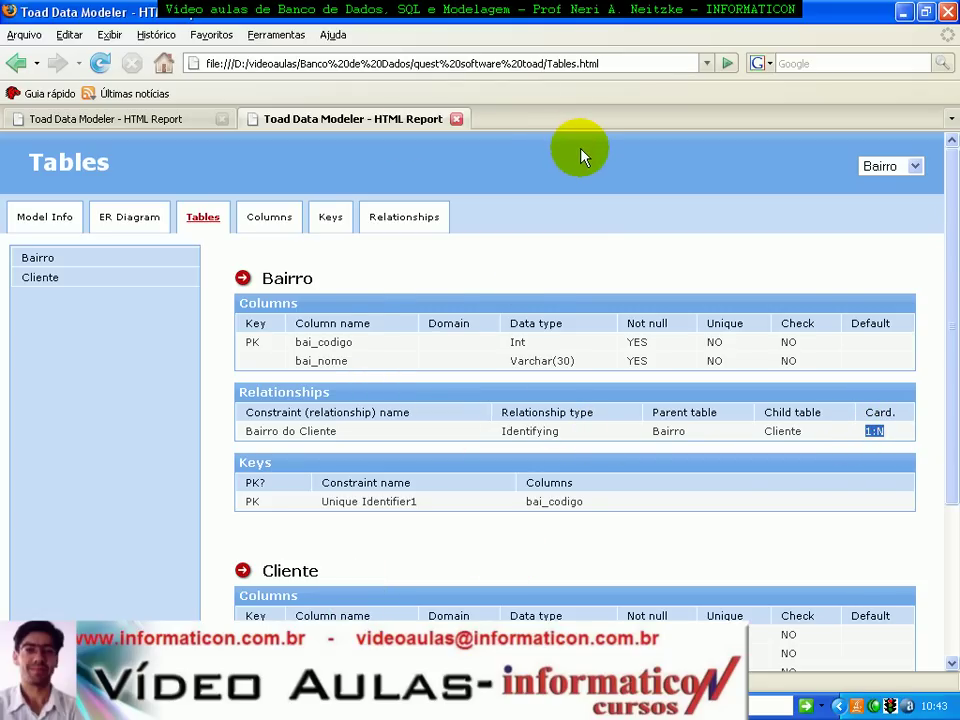
pyautogui.hotkey('alt', 'Tab')
pyautogui.click(690, 499)
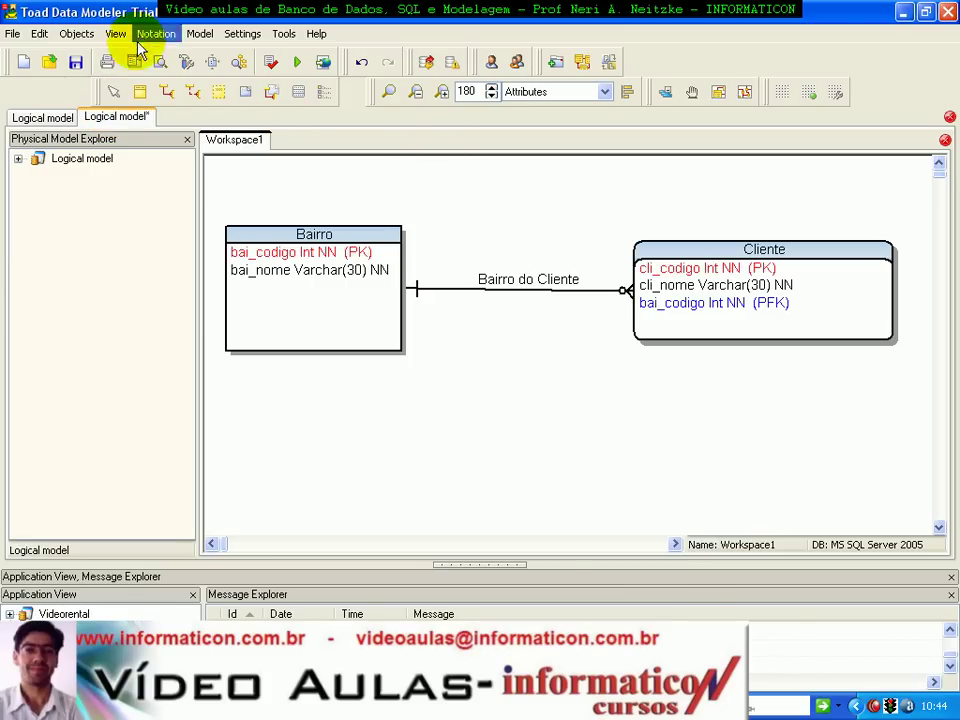
# Step: Generate the model's DDL script to D:\videoaulas\Banco de Dados\quest software toad\Neri_Generated.SQL with the default objects selected
pyautogui.click(202, 34)
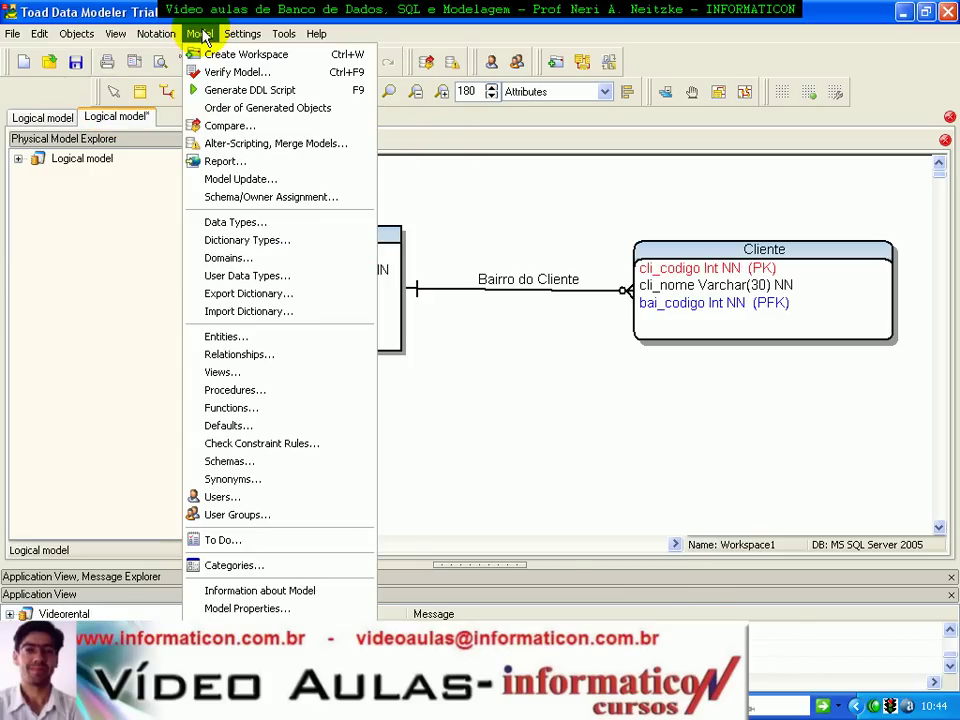
pyautogui.click(245, 94)
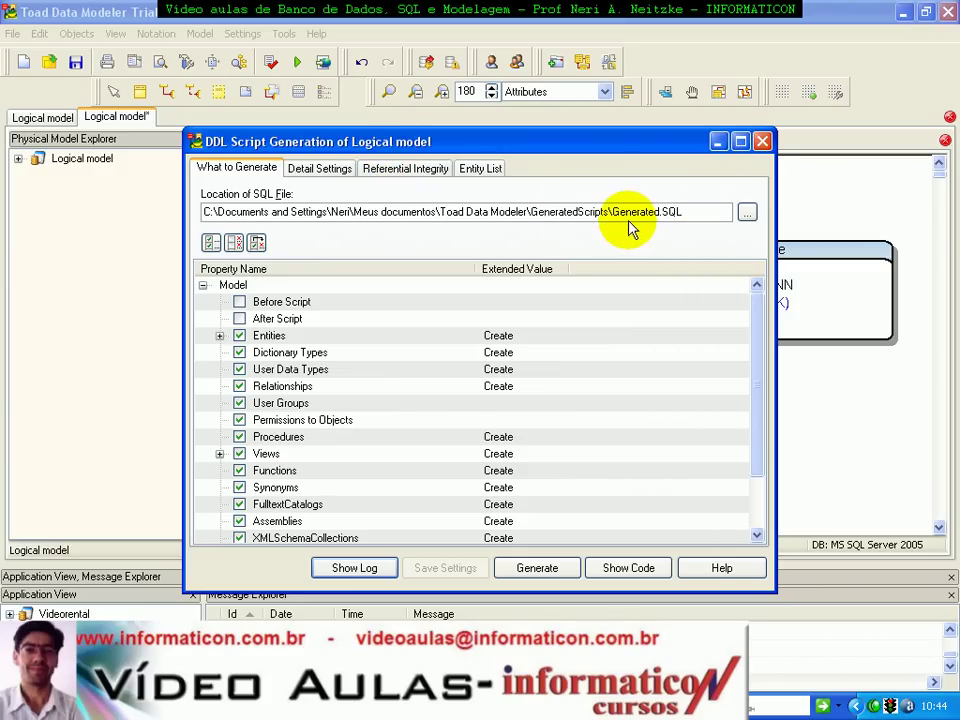
pyautogui.moveTo(611, 212); pyautogui.dragTo(65, 220)
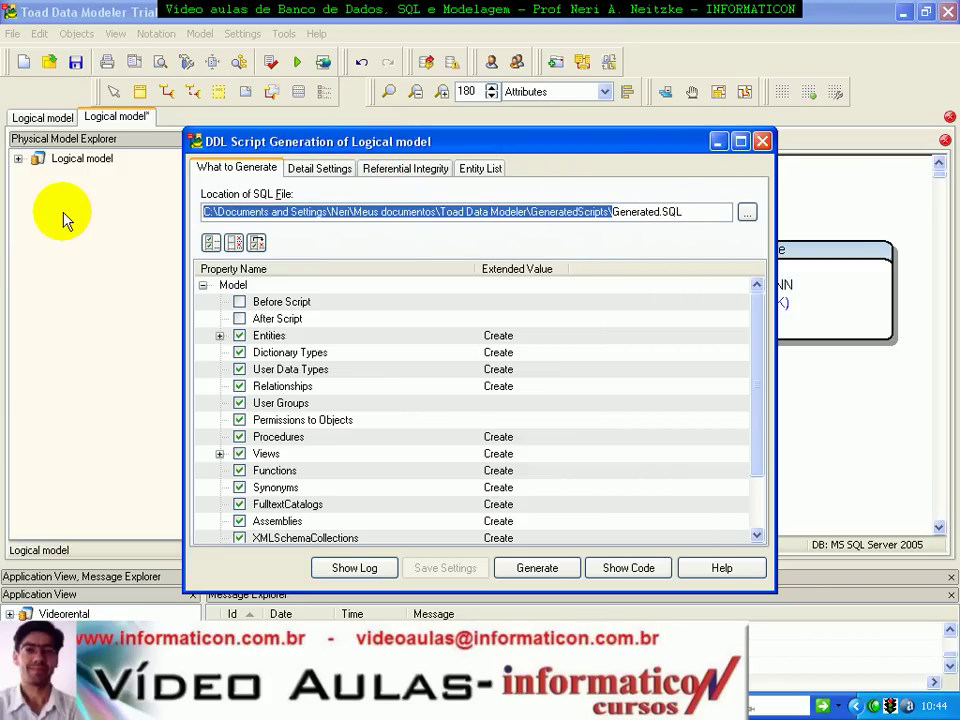
pyautogui.write('D:\\videoaulas\\Banco de Dados\\quest software toad\\')
pyautogui.write('\\')
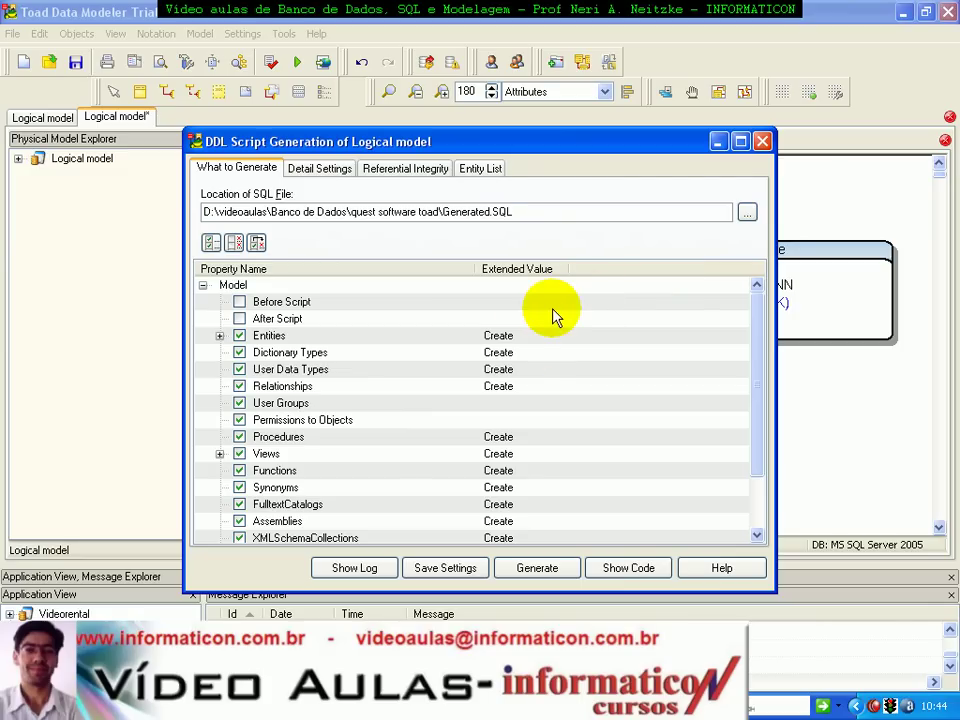
pyautogui.write('Neri_')
pyautogui.click(558, 569)
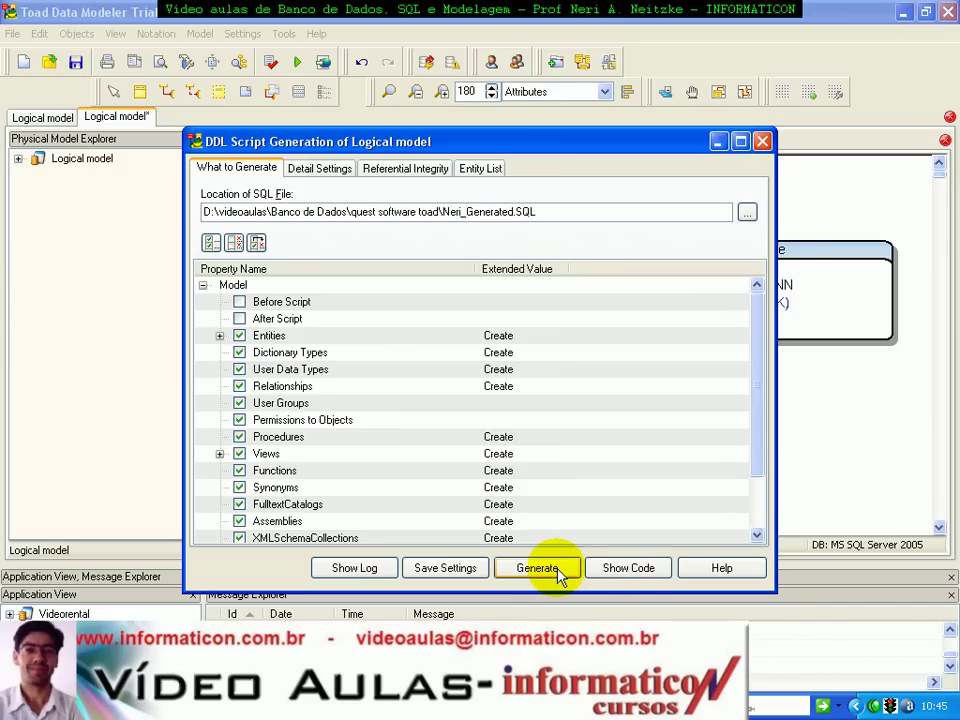
# Step: Examine the generated SQL code, including its header, the Bairro and Cliente table definitions and their keys, and close the viewer
pyautogui.click(628, 569)
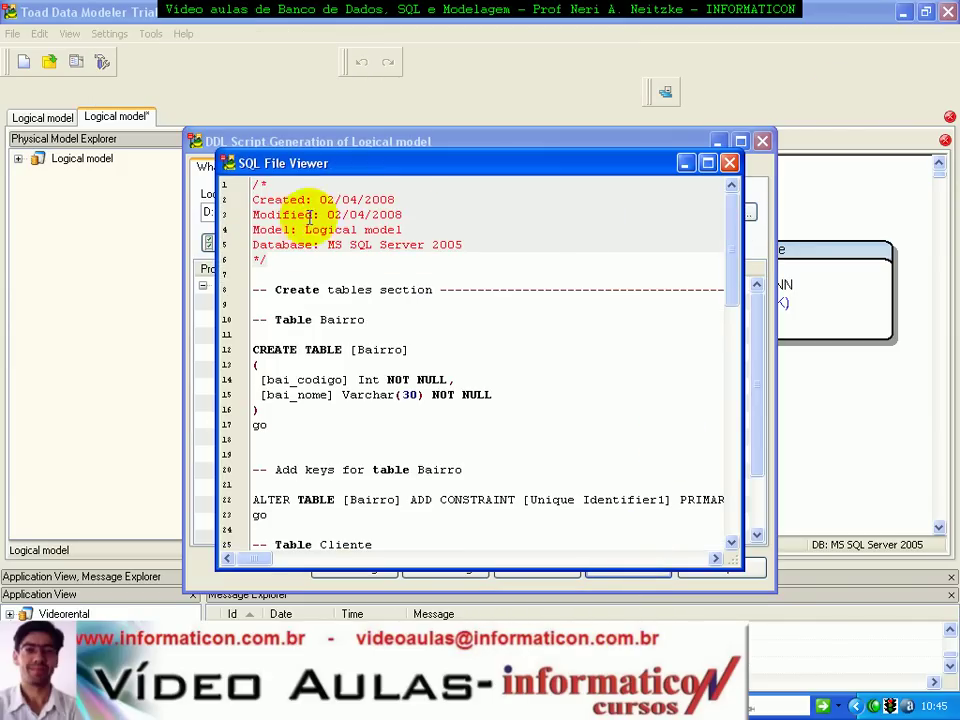
pyautogui.moveTo(424, 212); pyautogui.dragTo(167, 212)
pyautogui.moveTo(491, 243); pyautogui.dragTo(154, 250)
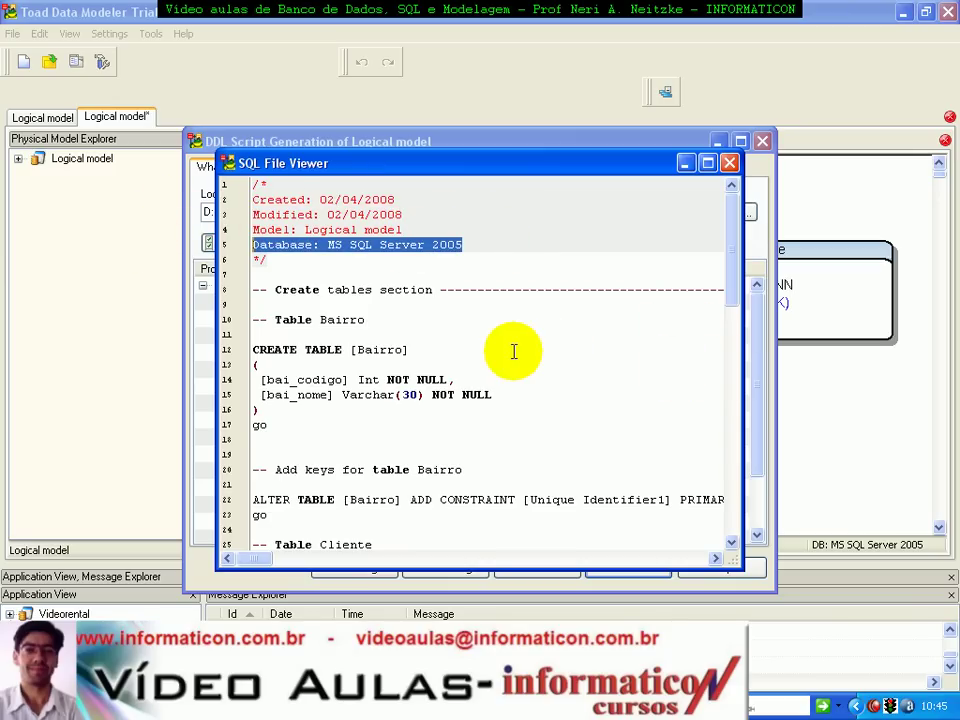
pyautogui.scroll(-3, 536, 343)
pyautogui.scroll(-1, 536, 343)
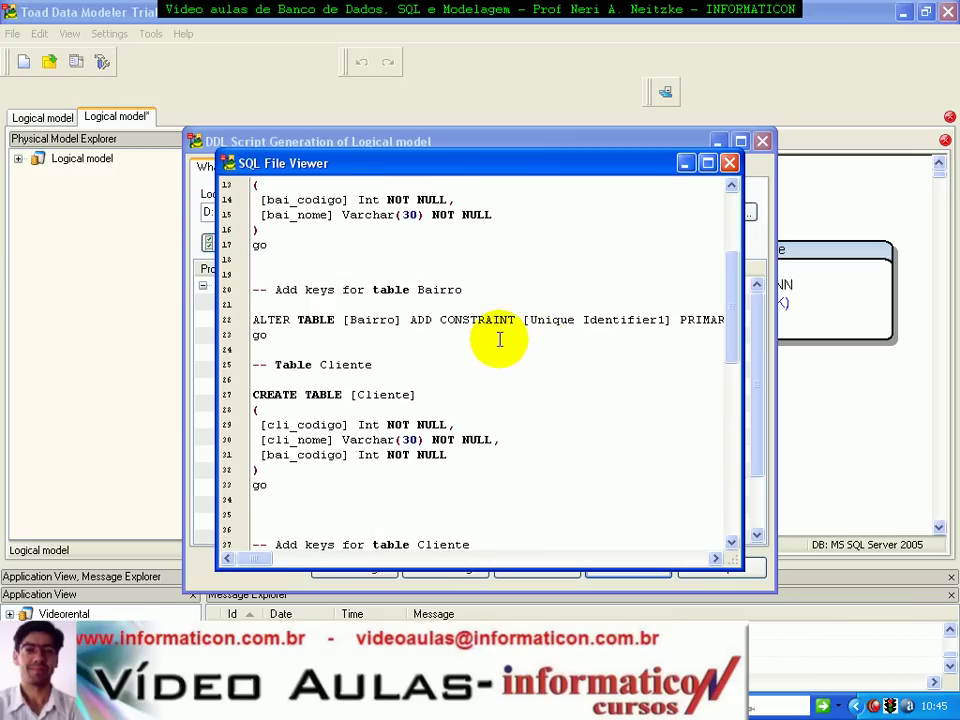
pyautogui.scroll(-8, 561, 364)
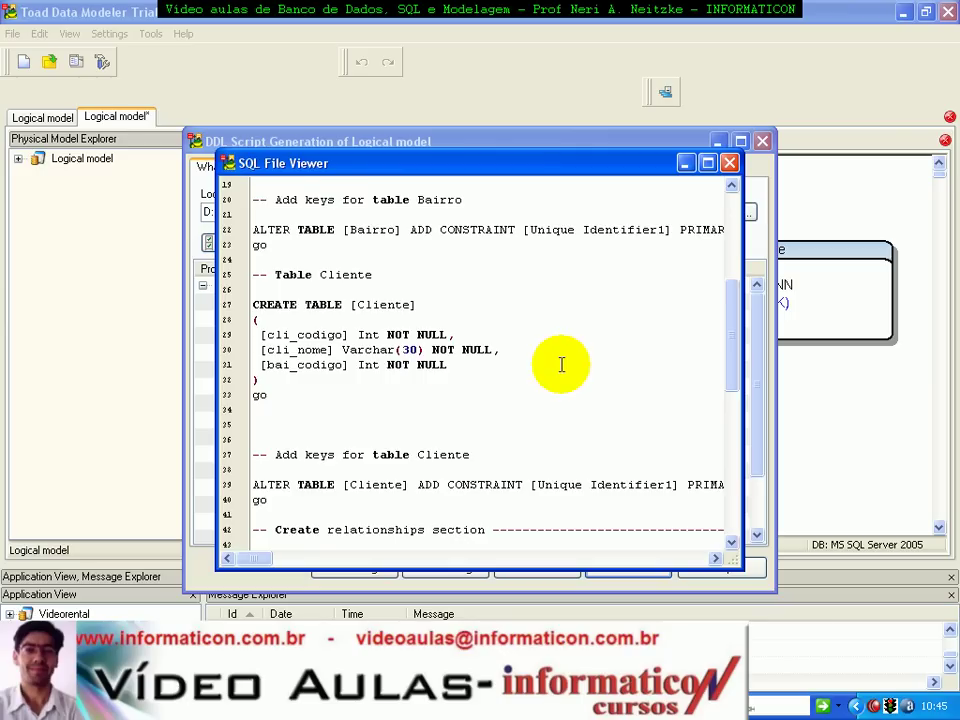
pyautogui.scroll(4, 485, 366)
pyautogui.scroll(8, 485, 366)
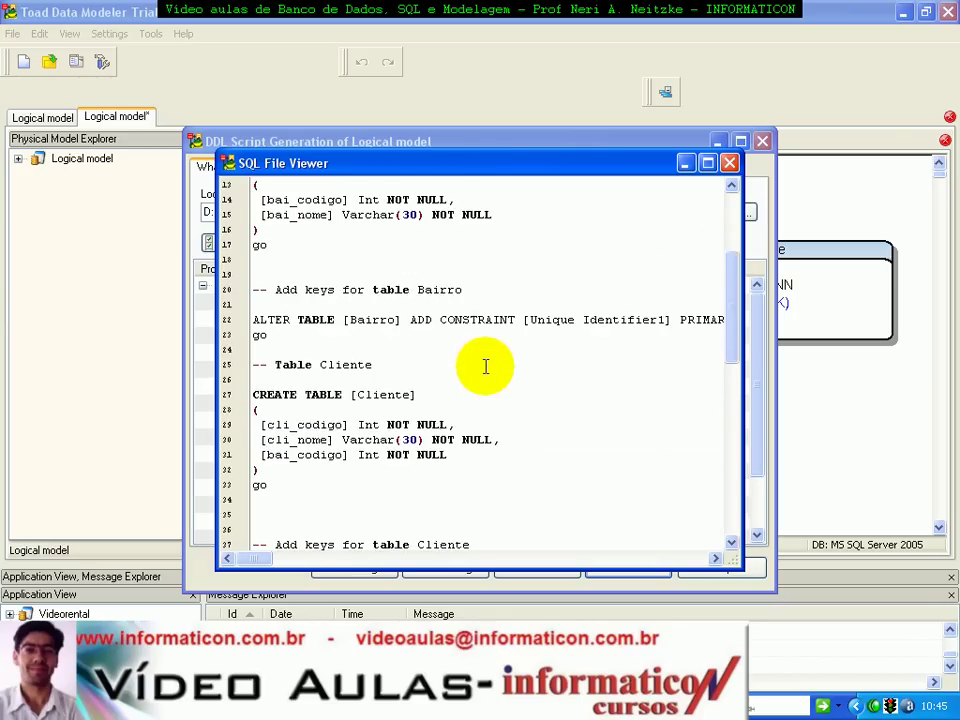
pyautogui.click(729, 162)
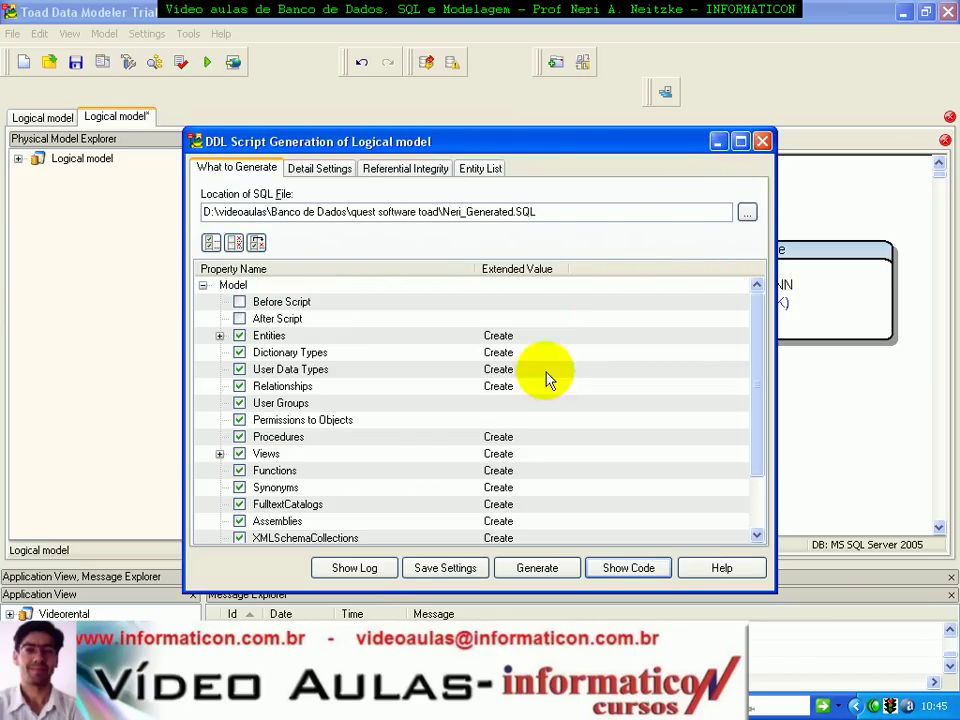
# Step: Check the quest software toad folder for the generated SQL file, and close the DDL script generation
pyautogui.click(356, 567)
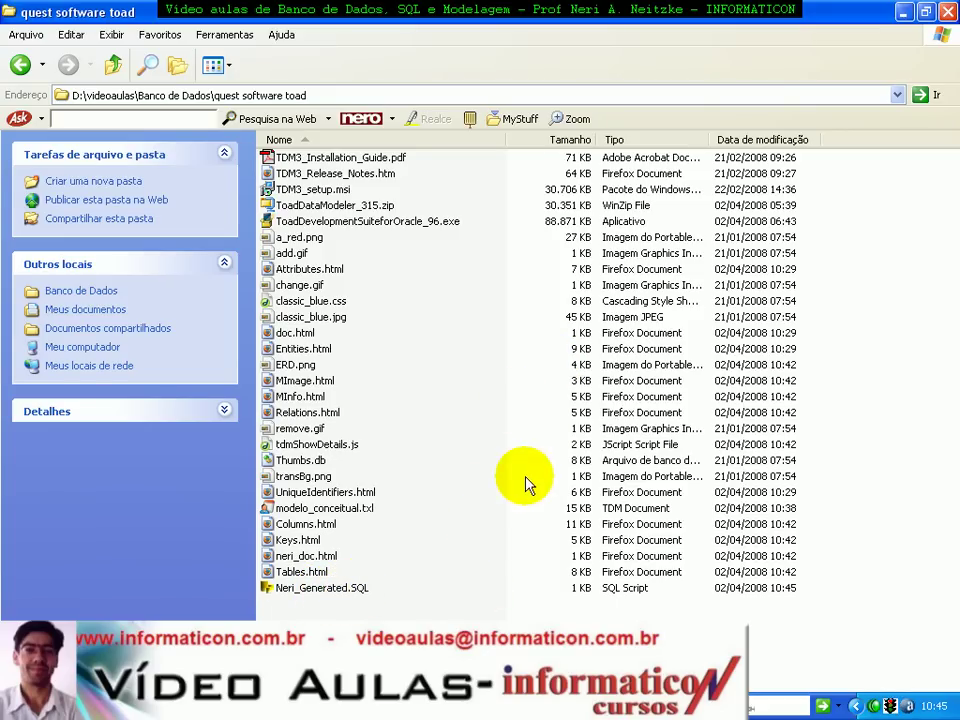
pyautogui.hotkey('alt', 'Tab')
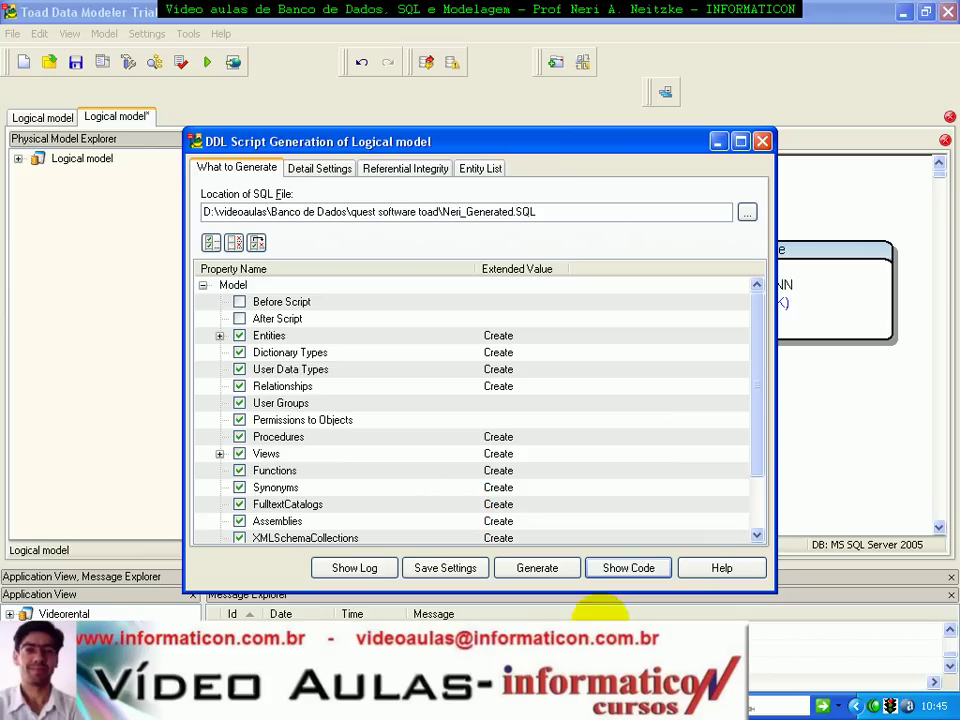
pyautogui.click(761, 141)
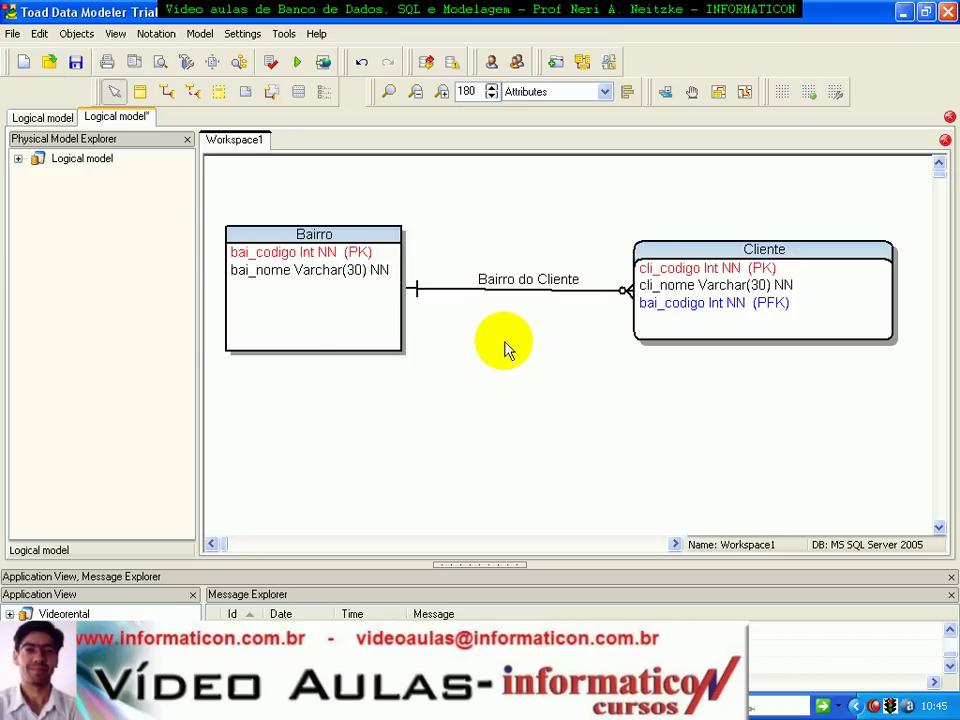
pyautogui.click(360, 306)
pyautogui.click(664, 300)
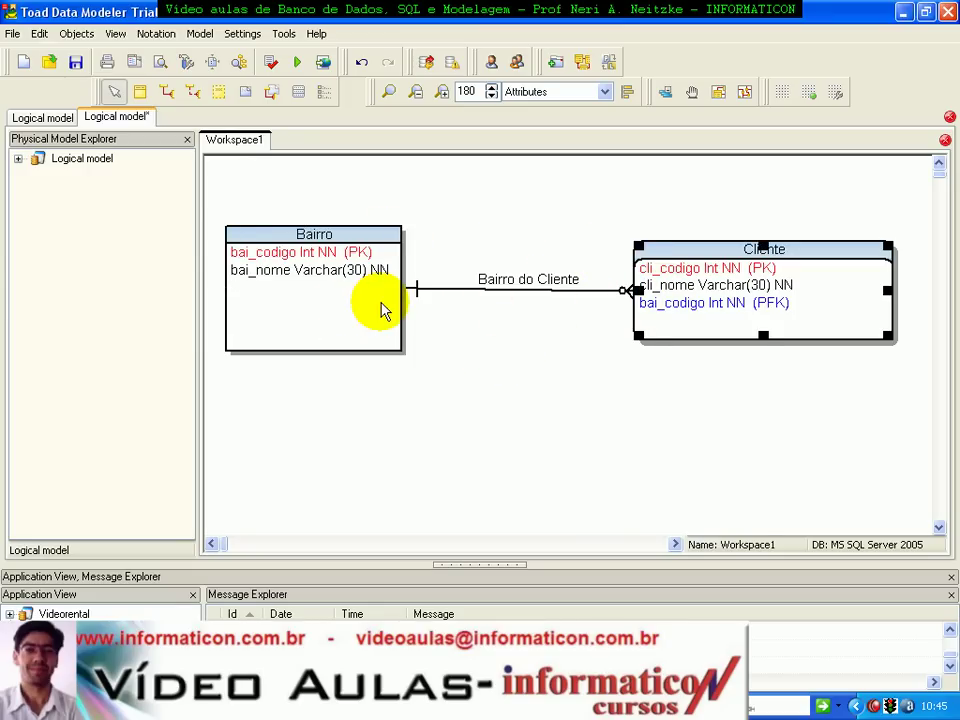
pyautogui.click(347, 300)
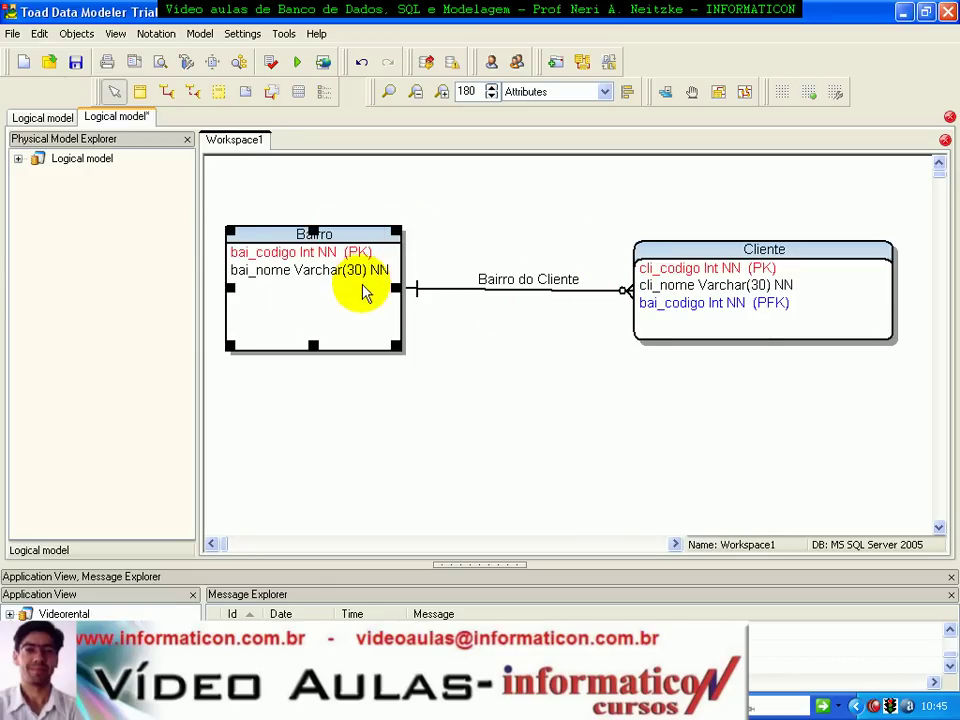